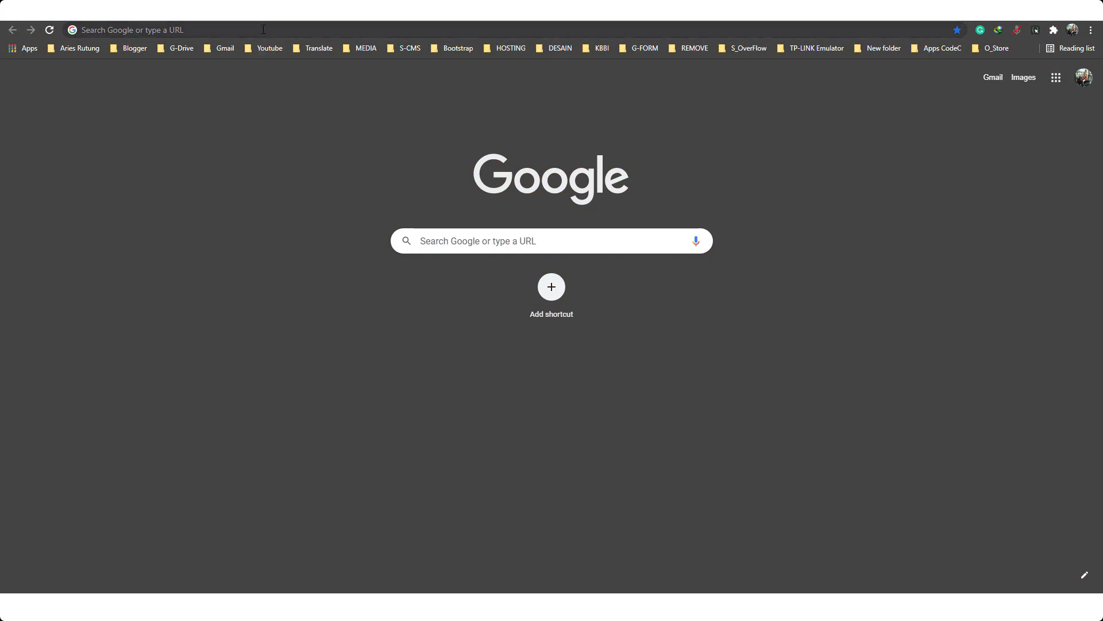
Load justapp.id, dismiss the anniversary promo, and go to the MASUK sign-in page.
left_click(264, 29)
type("jus")
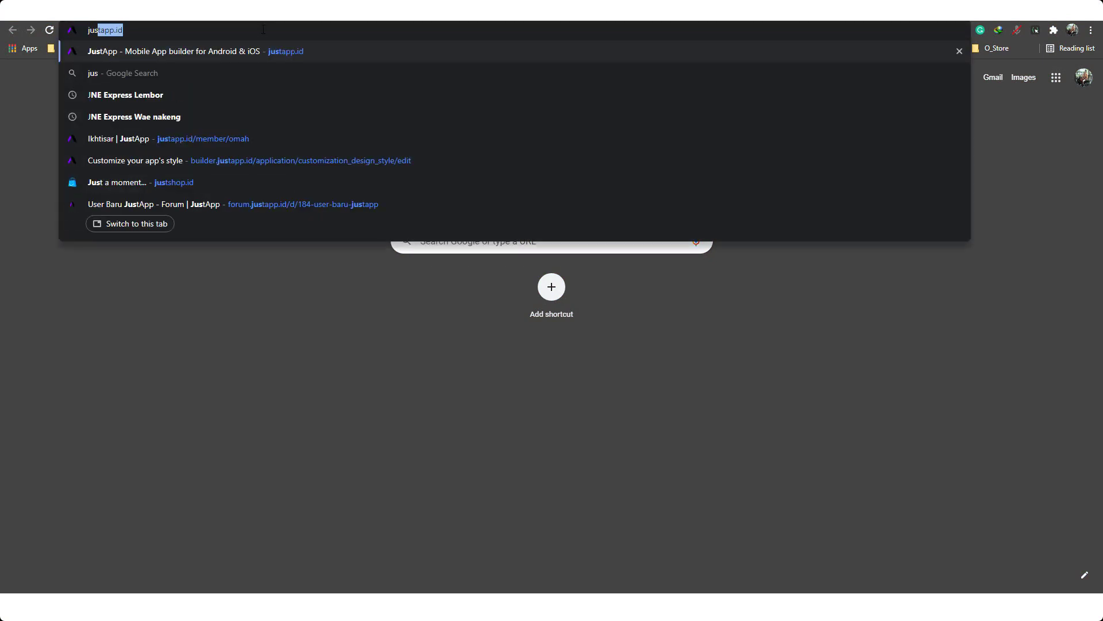
key("Return")
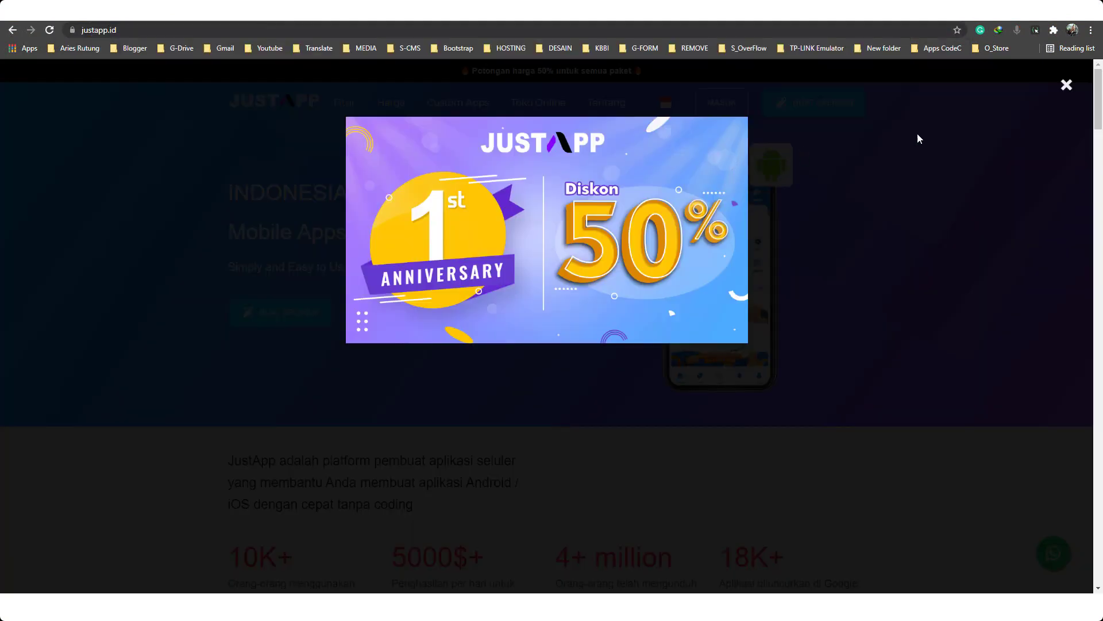
left_click(1066, 85)
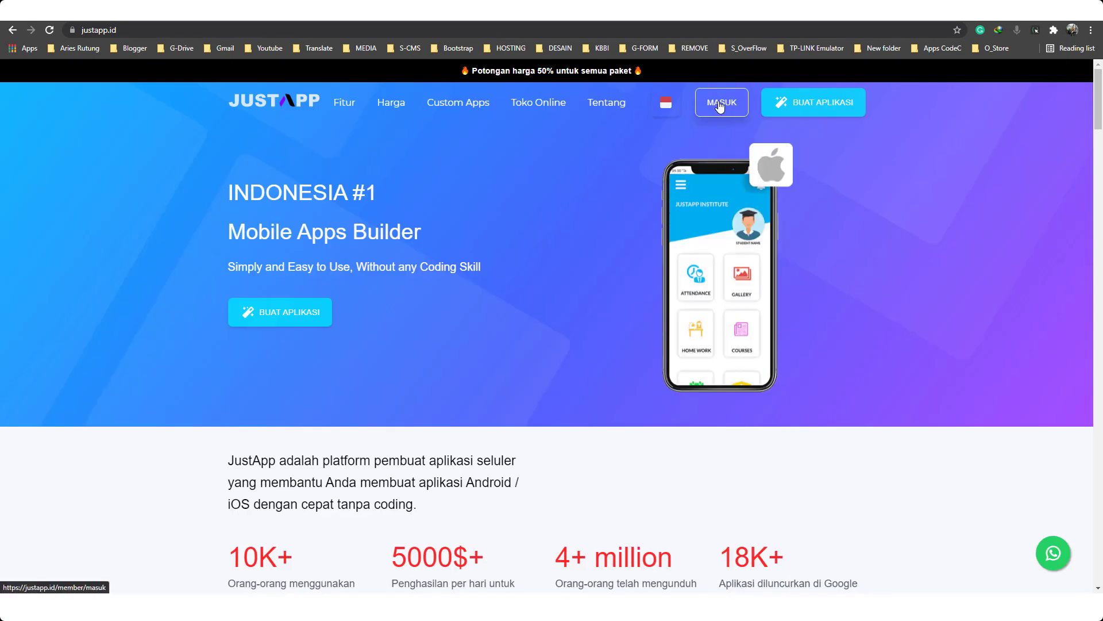
left_click(715, 107)
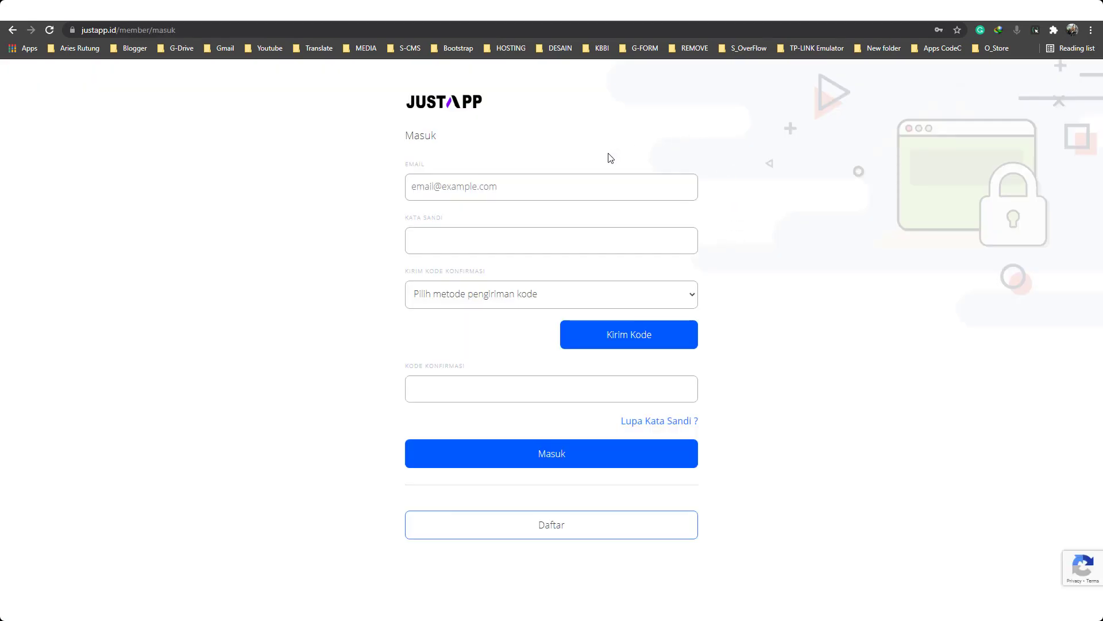
Autofill the saved login and request the confirmation code by Email.
left_click(586, 182)
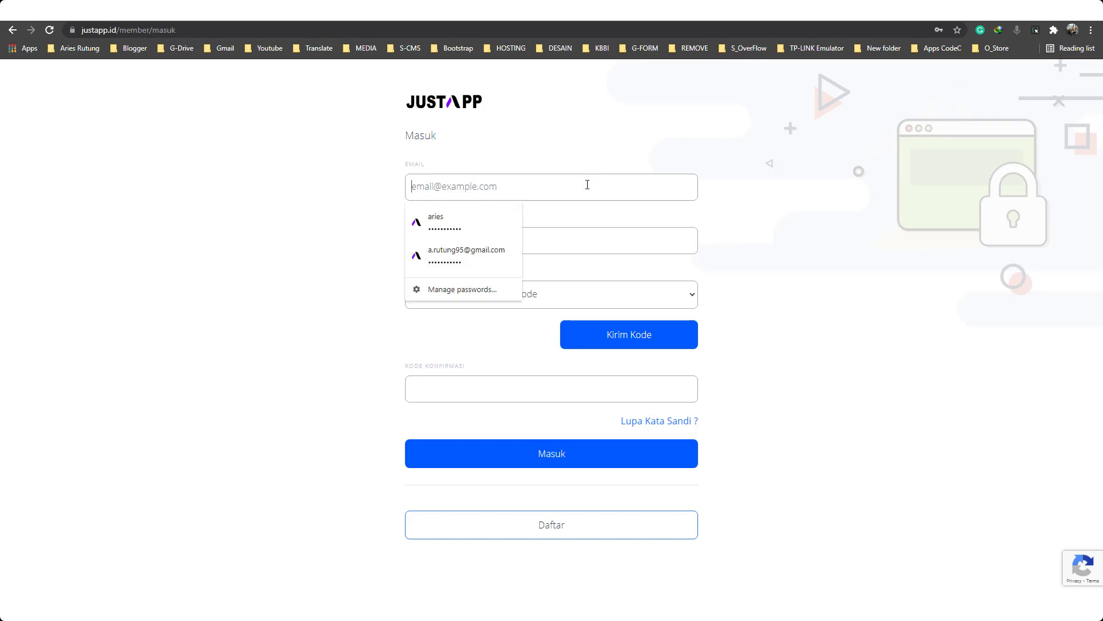
left_click(502, 258)
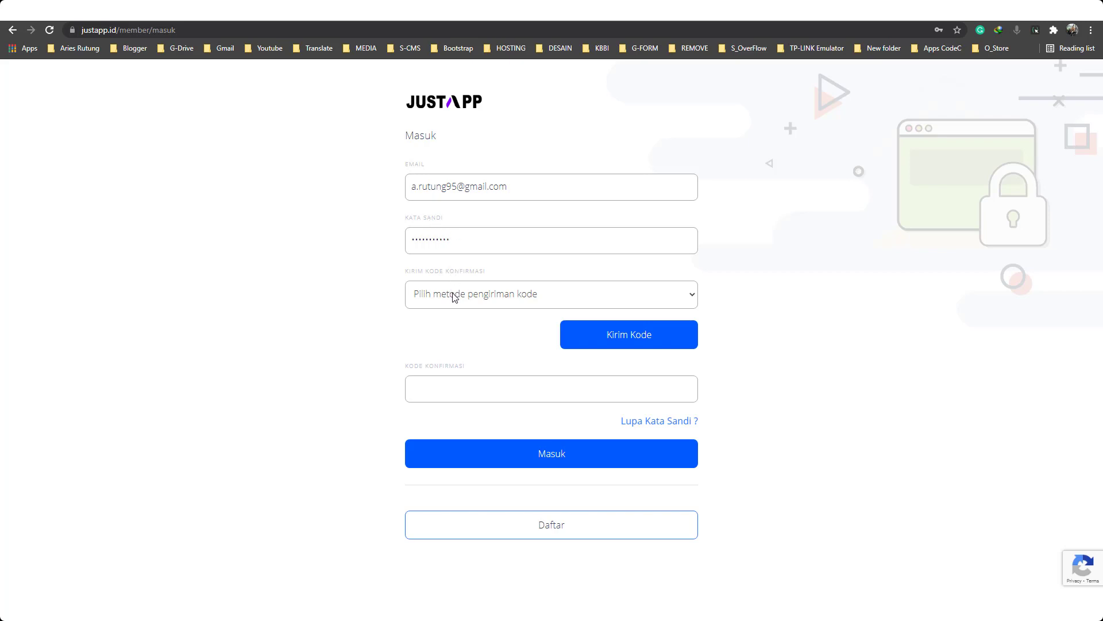
left_click(573, 297)
left_click(553, 327)
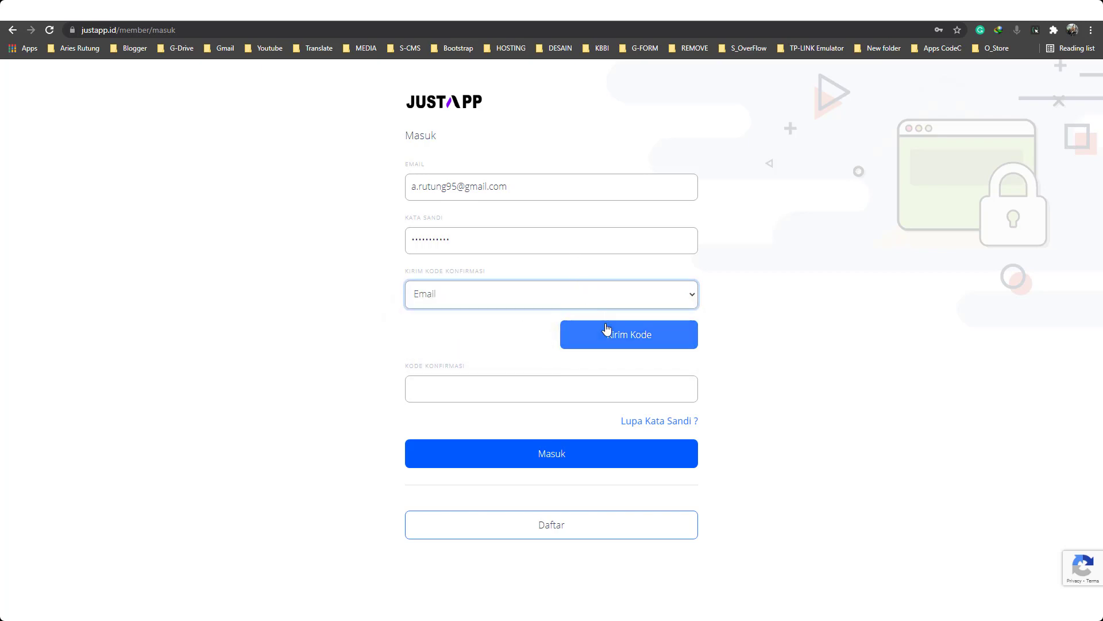
left_click(651, 340)
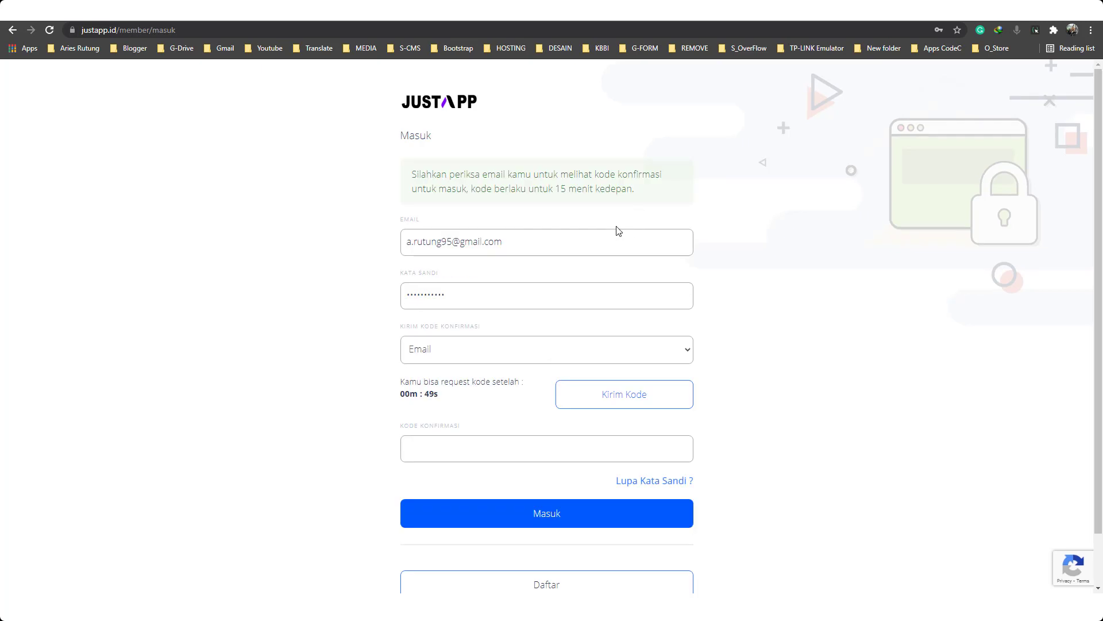
Enter the emailed confirmation code to sign in, then dismiss the promo popup.
left_click_drag(405, 245, 512, 245)
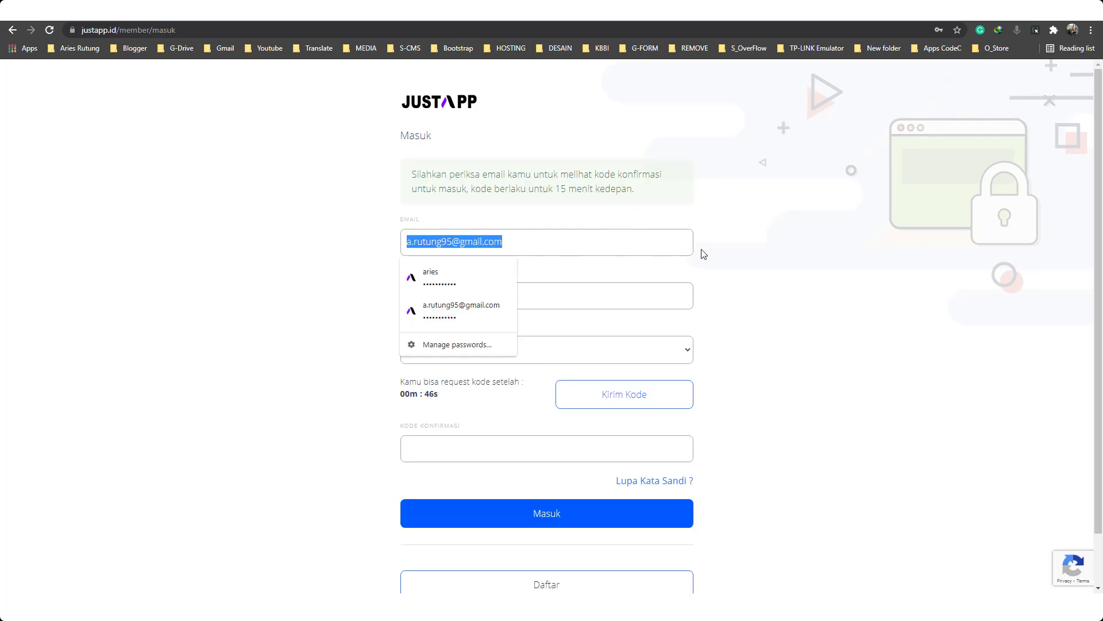
left_click(729, 254)
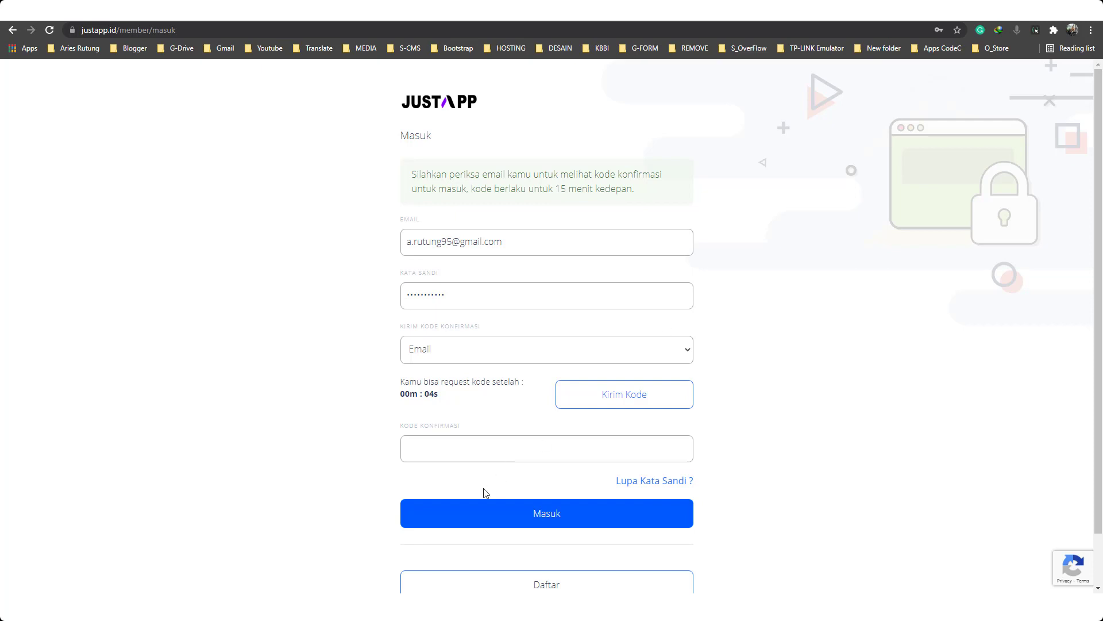
left_click(494, 450)
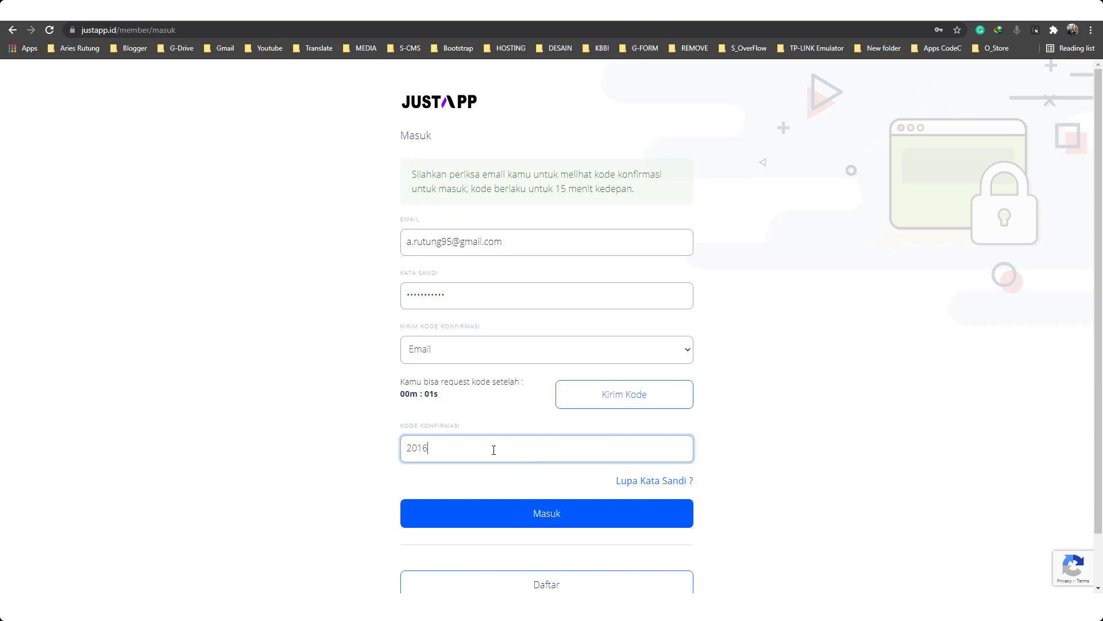
key("Return")
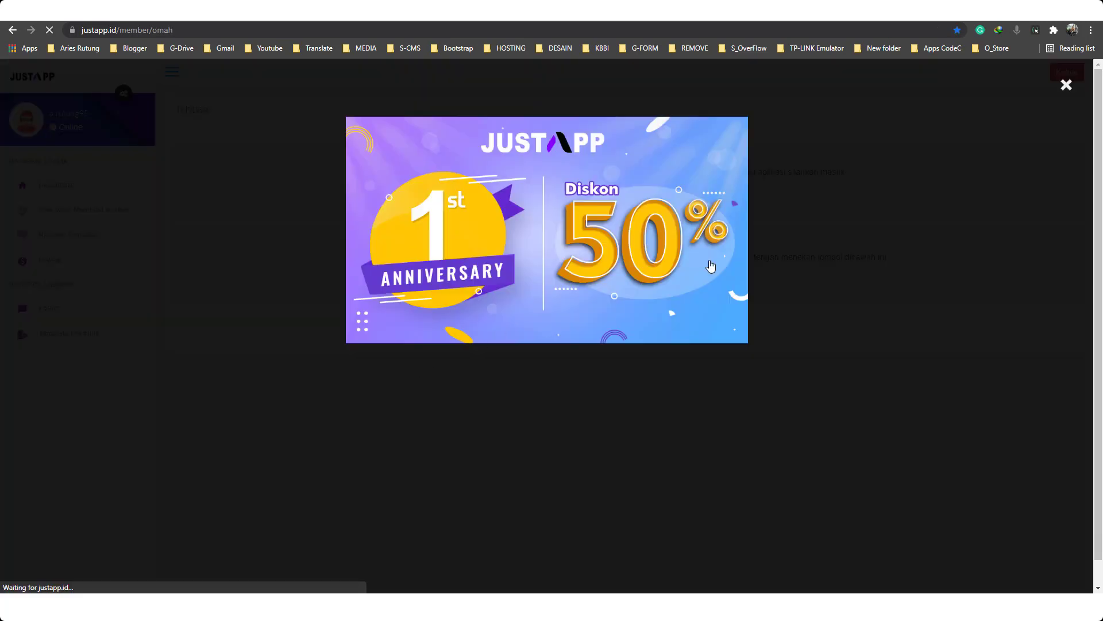
left_click(1065, 90)
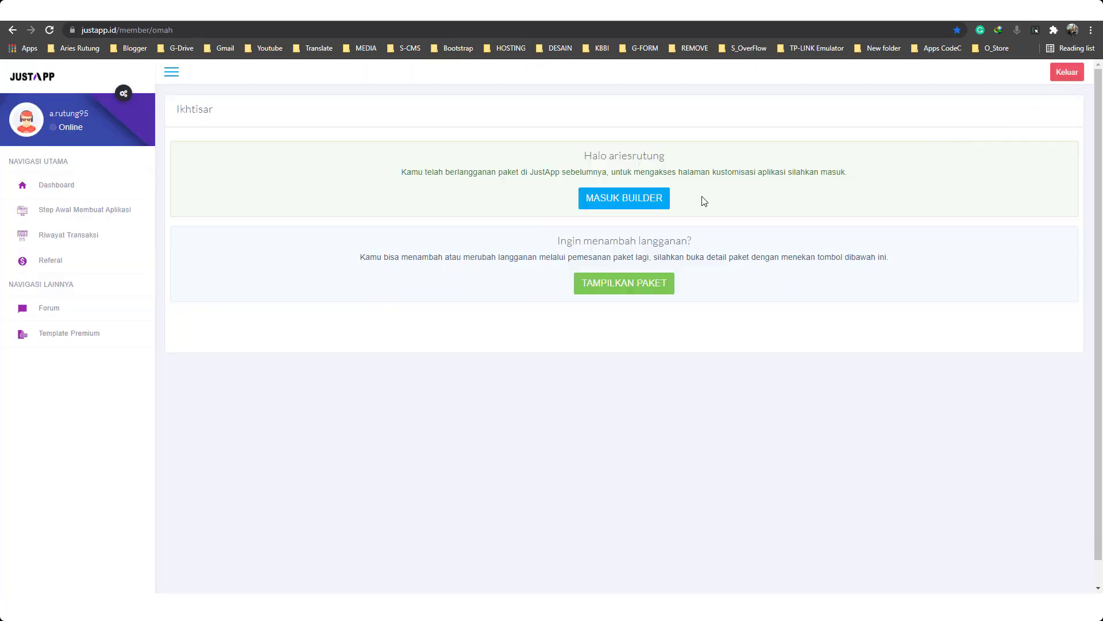
In the builder, create an application named RESAPP on the Unlimited Subscription and return to the list.
left_click(610, 195)
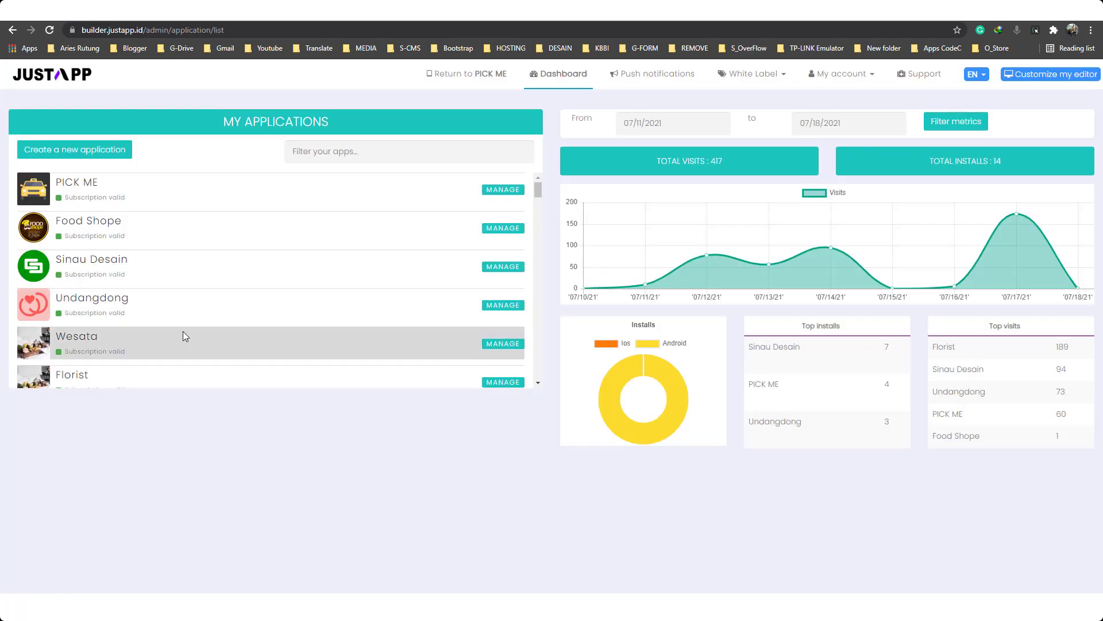
left_click(72, 152)
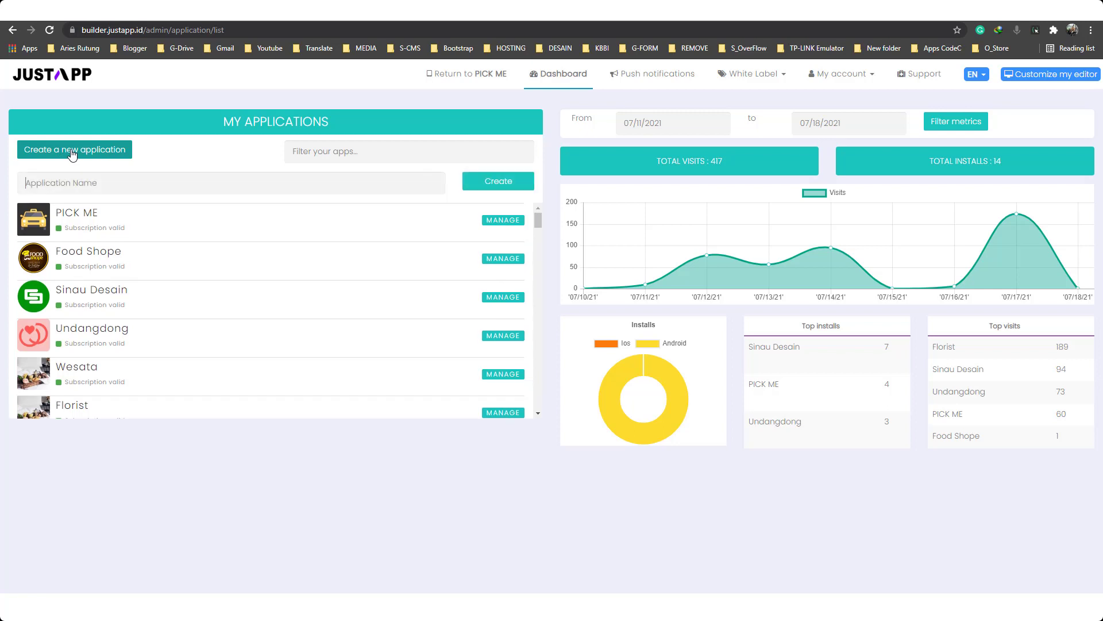
left_click(102, 182)
type("RE")
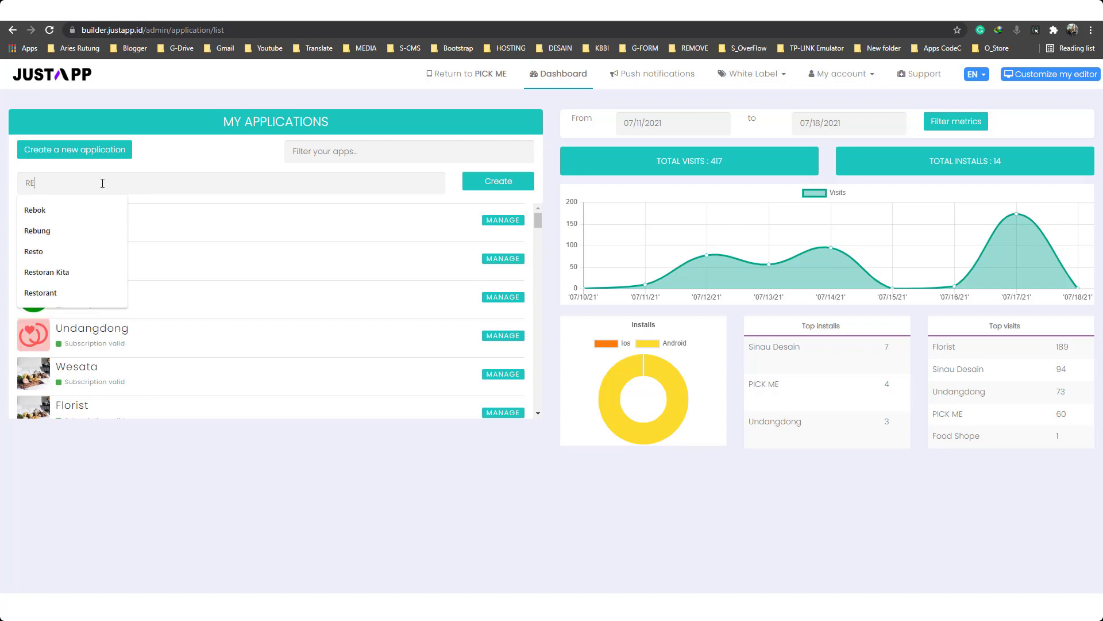
type("SAPP")
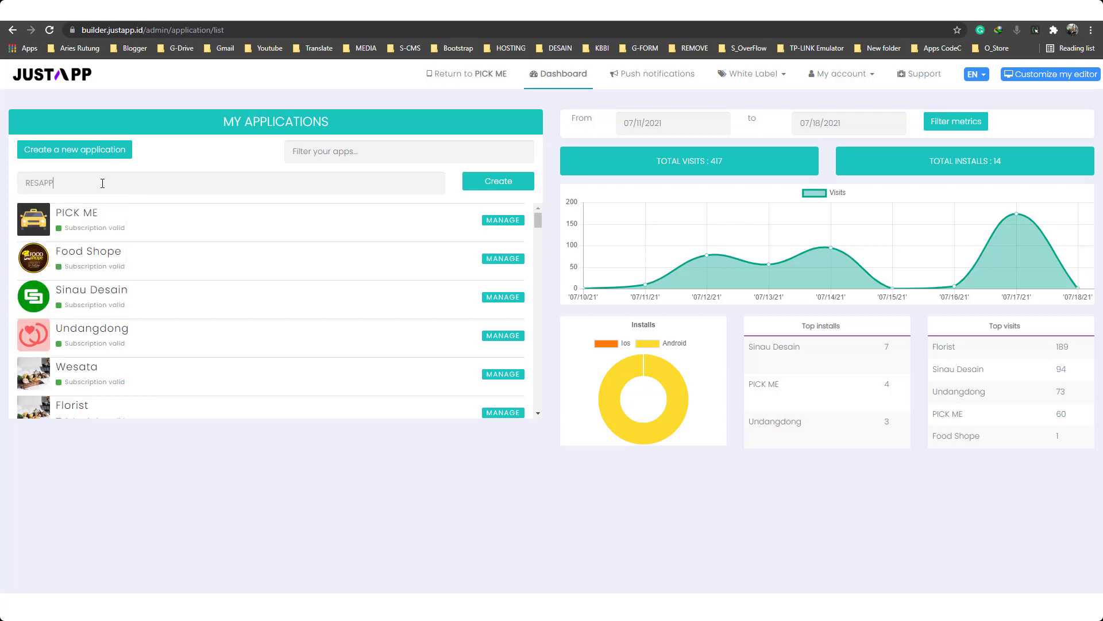
left_click(491, 183)
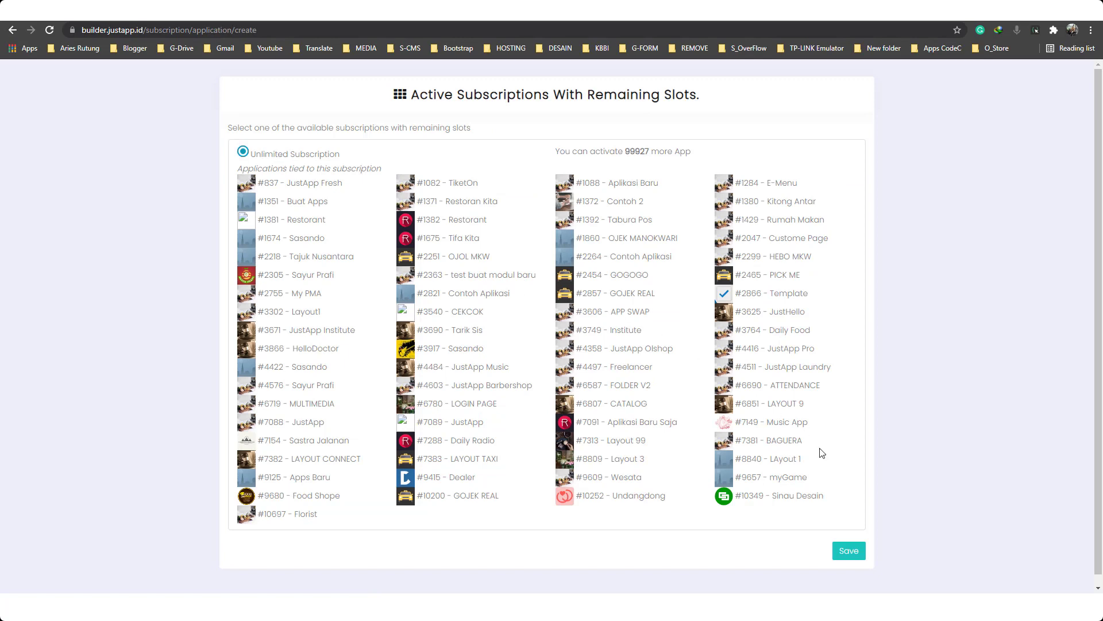
left_click(845, 551)
left_click(263, 141)
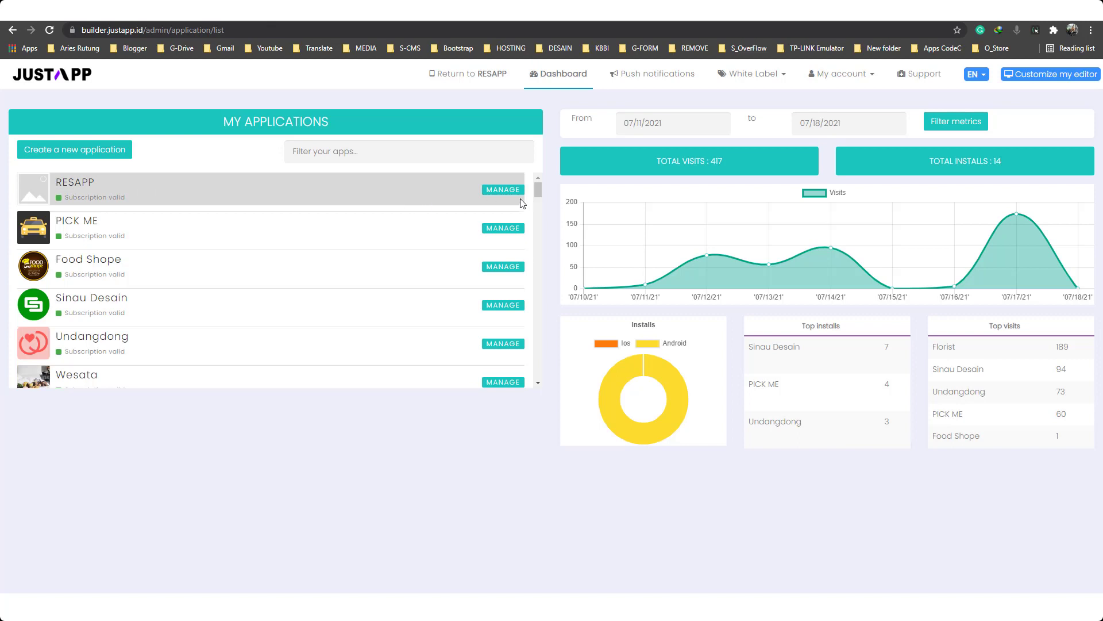
Open RESAPP and apply the Blank template (main colour #333333, text #FFFFFF).
left_click(498, 190)
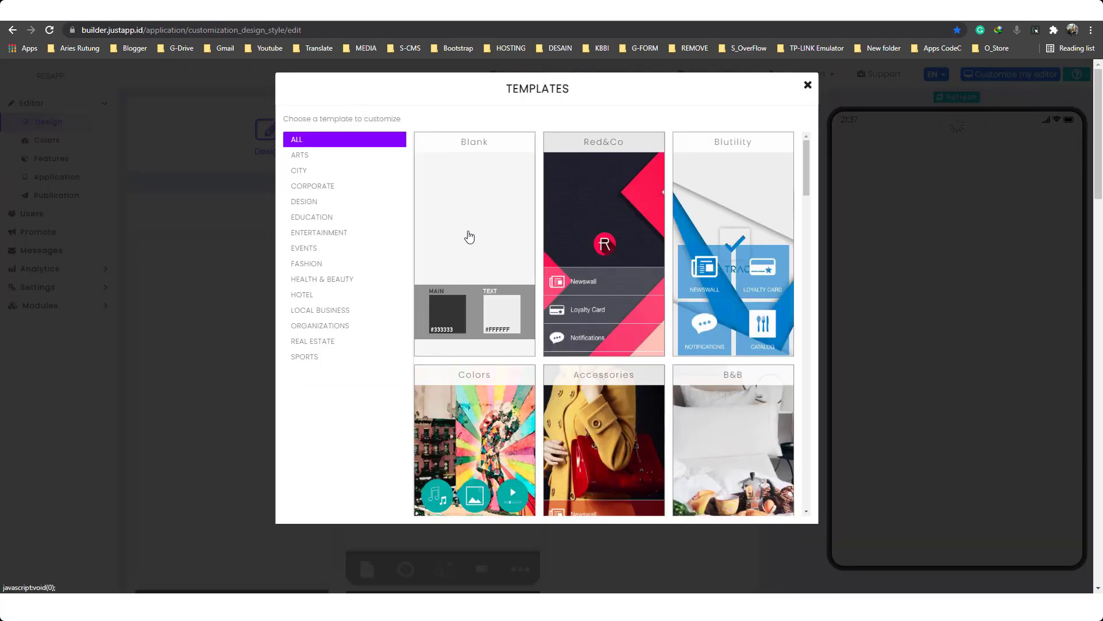
left_click(462, 210)
left_click(606, 107)
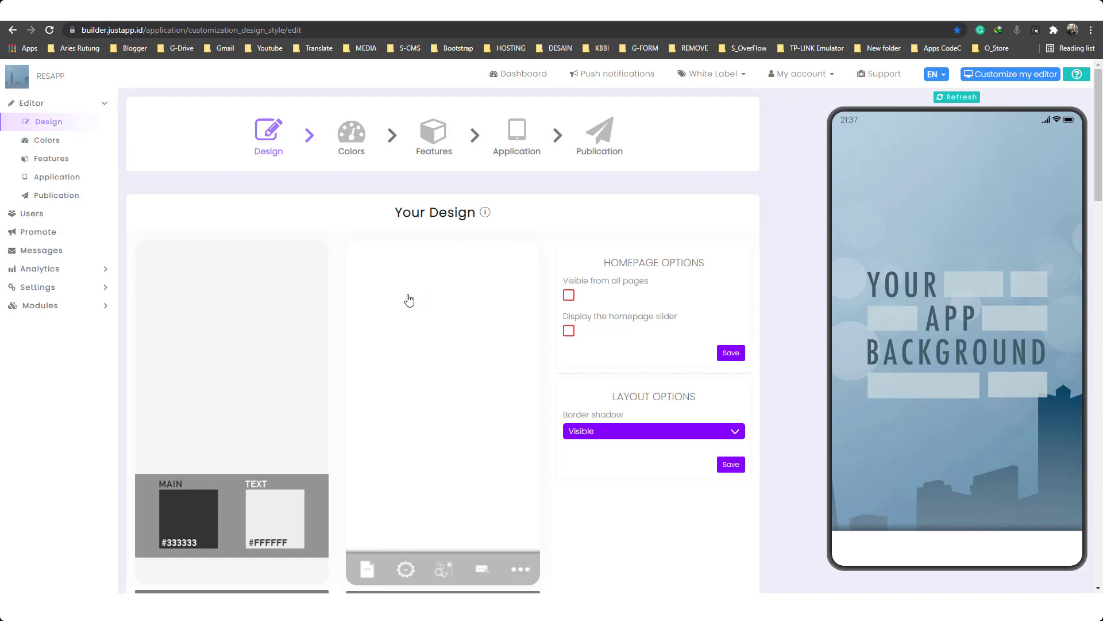
scroll(374, 343, "down", 3)
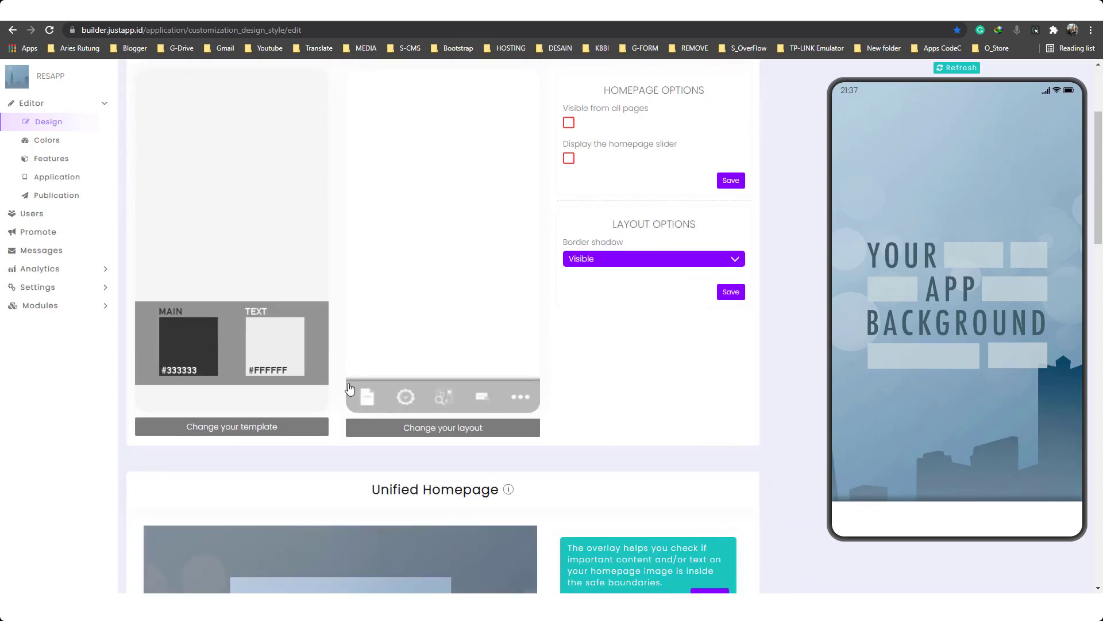
left_click(267, 426)
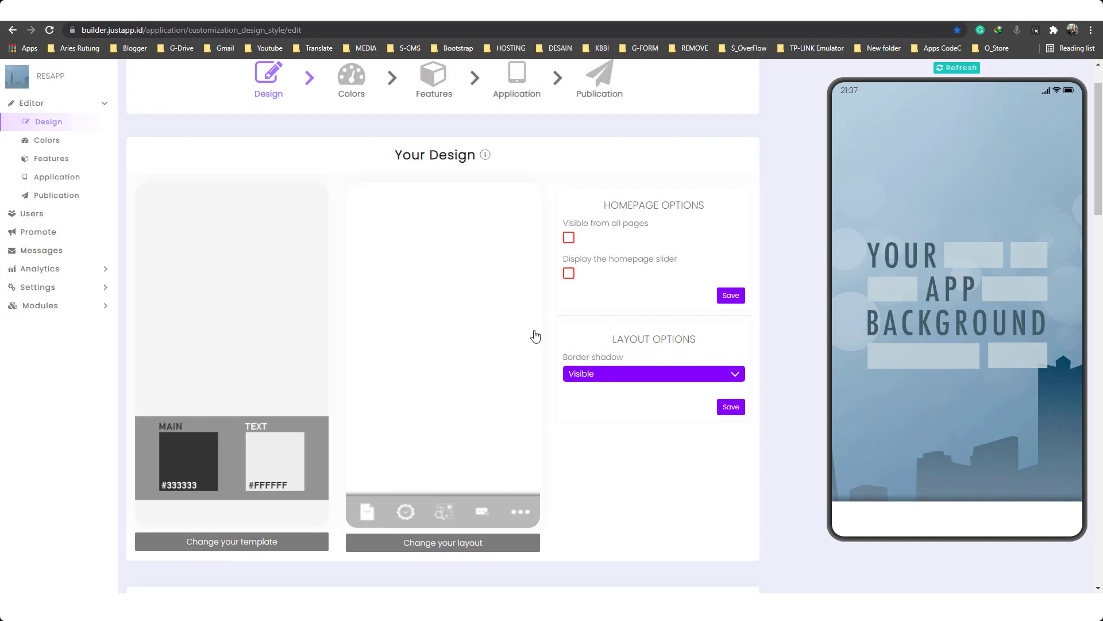
scroll(485, 474, "down", 1)
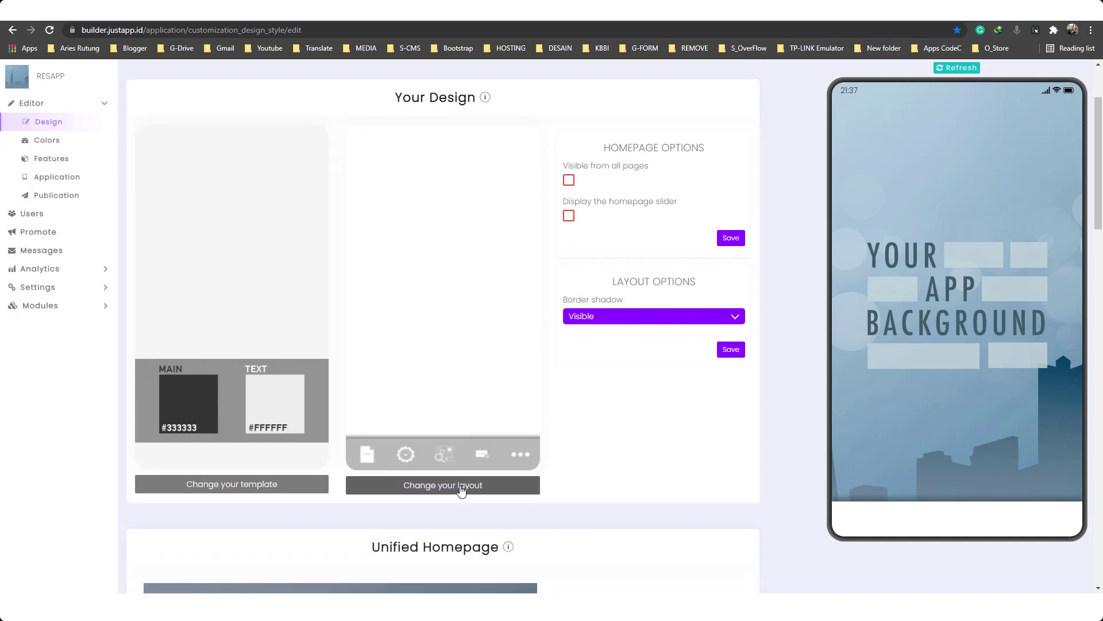
Leave the layout unchanged and save the homepage options with the homepage visible from all pages.
left_click(461, 487)
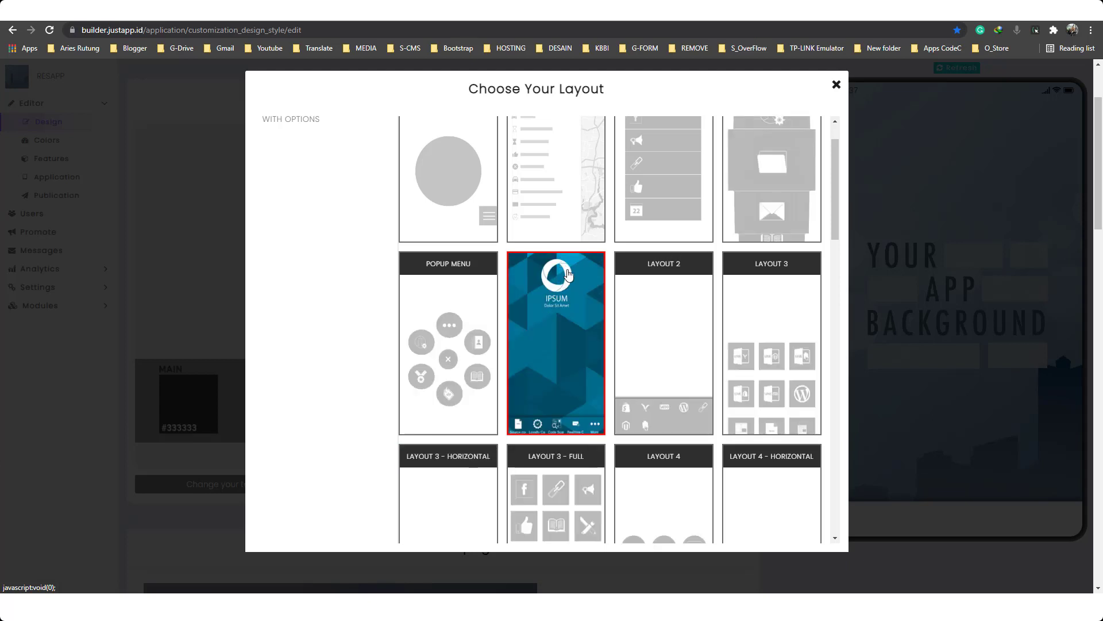
left_click(836, 85)
scroll(632, 178, "up", 1)
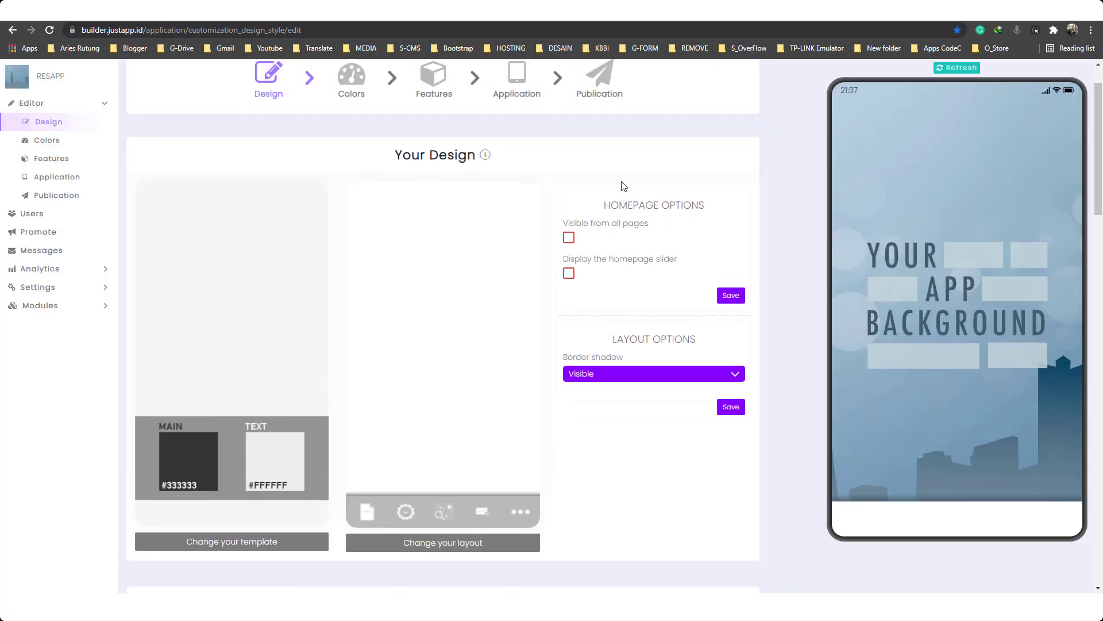
left_click(572, 238)
left_click(732, 299)
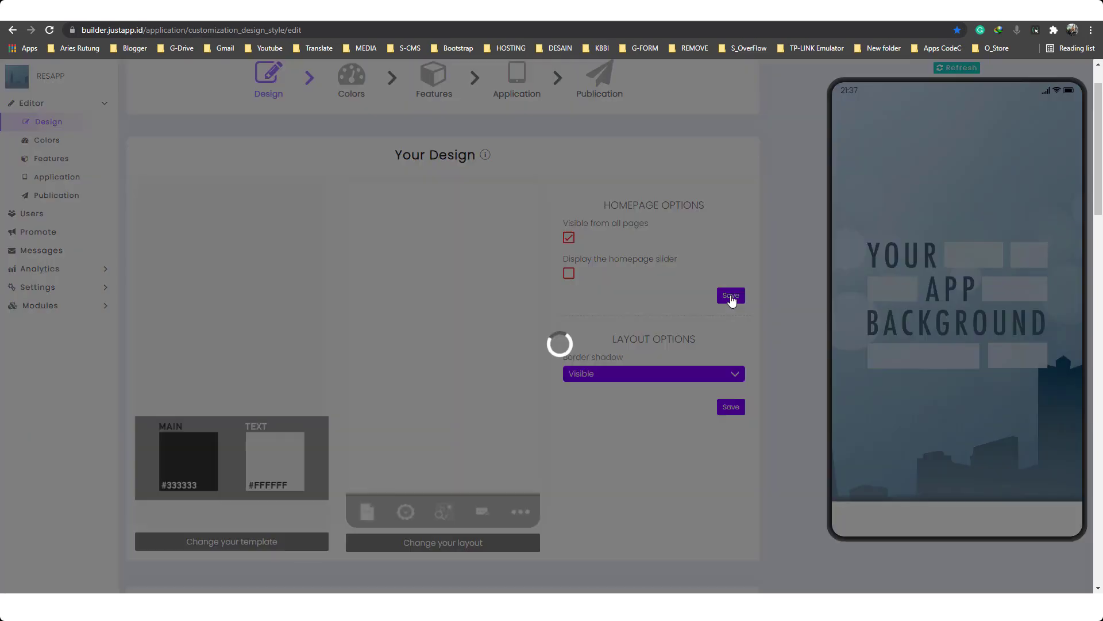
Set the layout's Border shadow to Hidden and save the Layout Options.
scroll(635, 253, "down", 2)
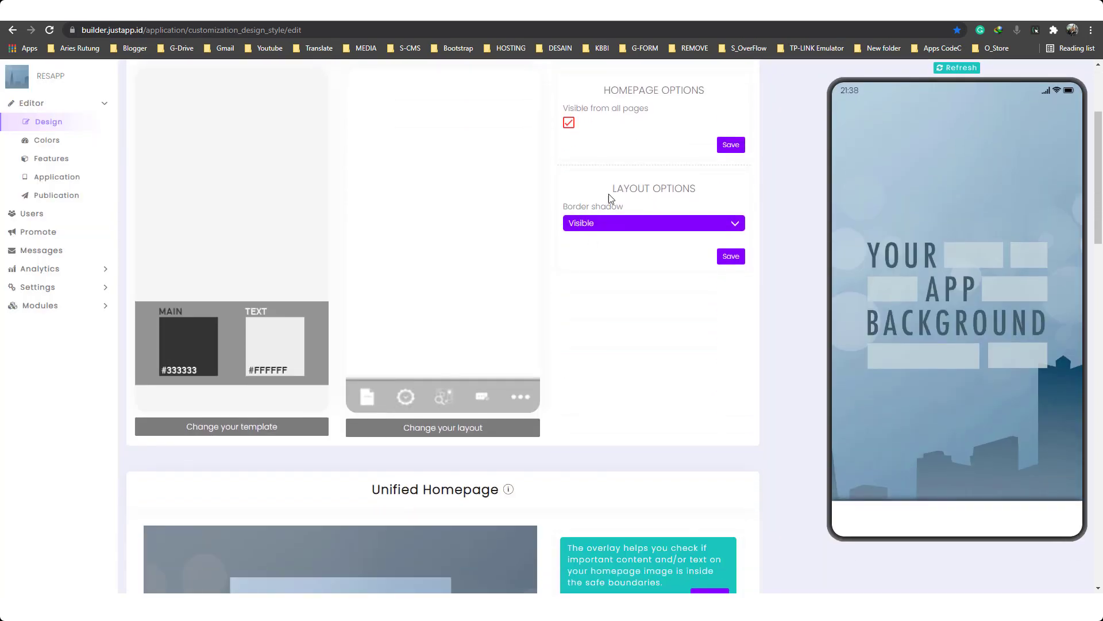
left_click_drag(616, 189, 716, 192)
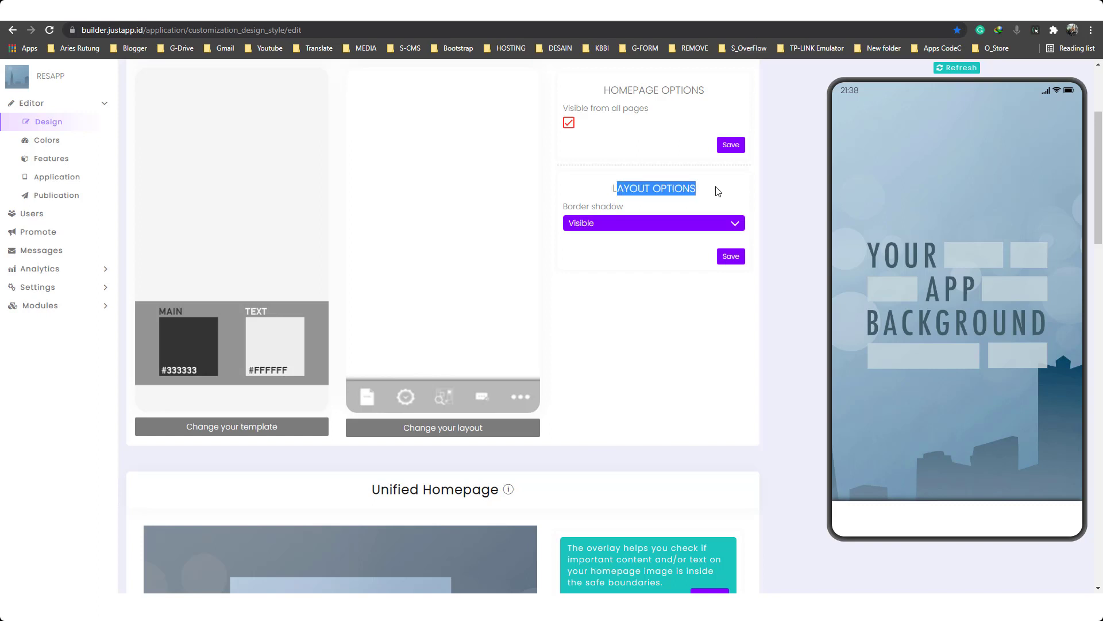
left_click(621, 223)
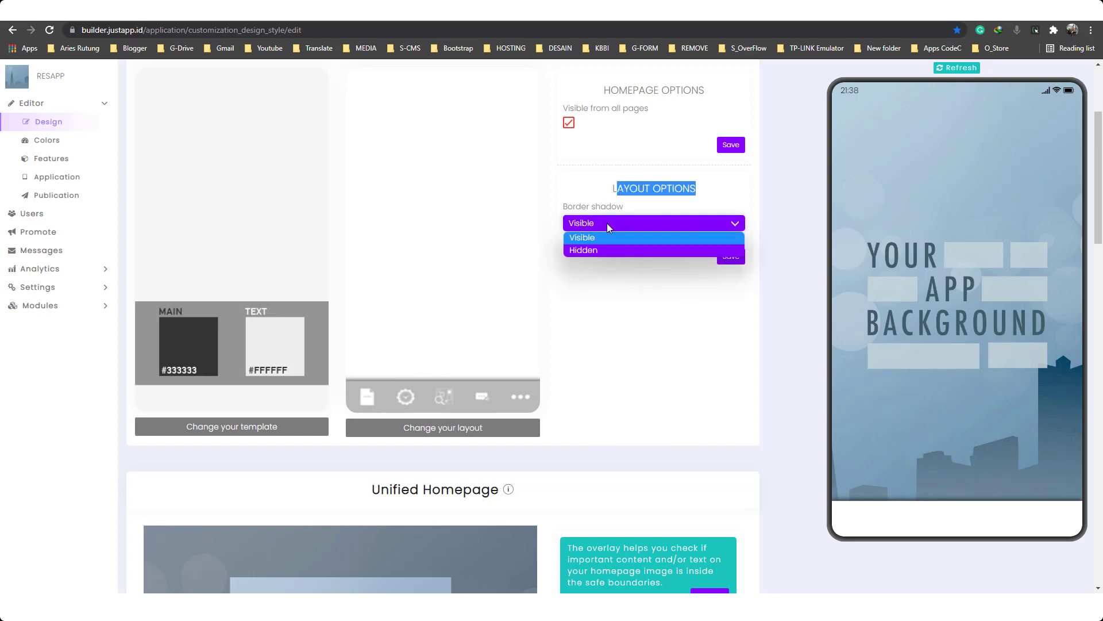
left_click(592, 249)
left_click(730, 257)
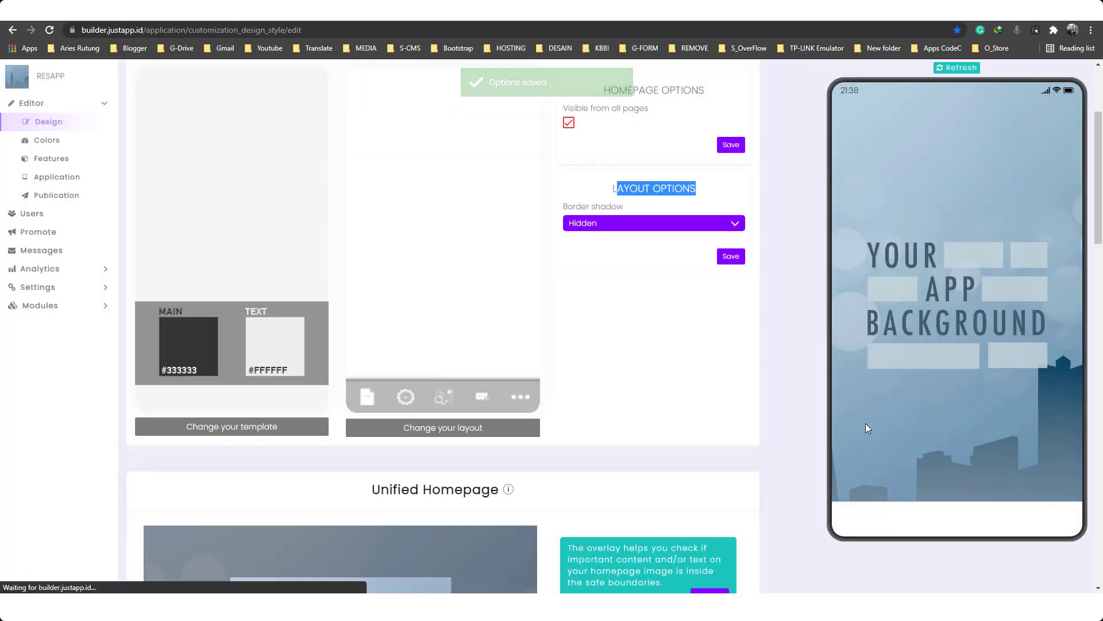
scroll(643, 374, "down", 6)
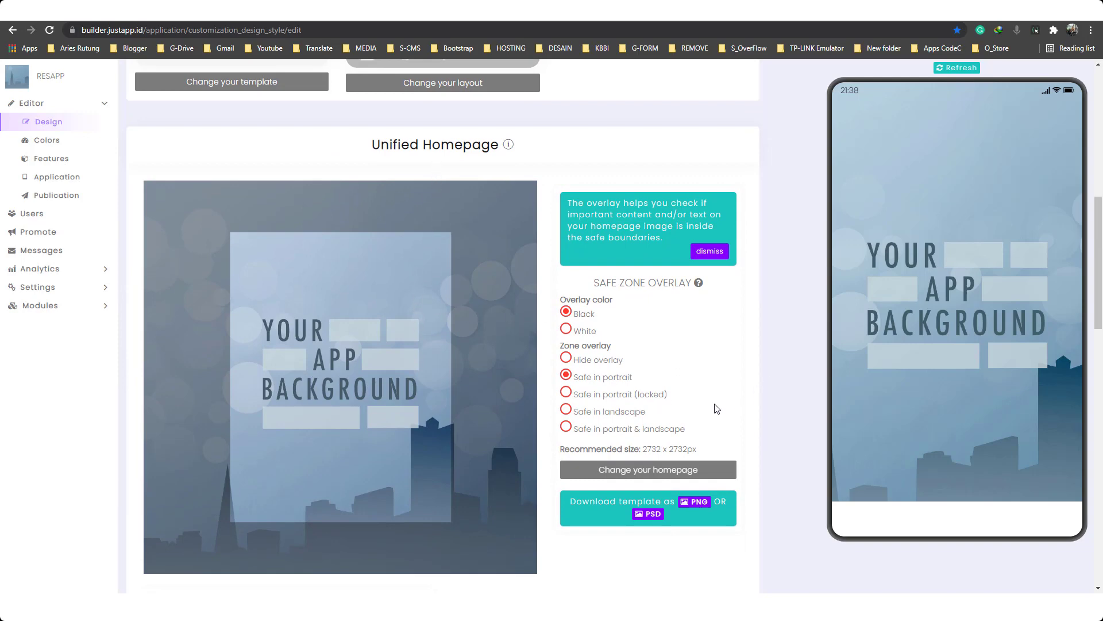
scroll(661, 409, "down", 1)
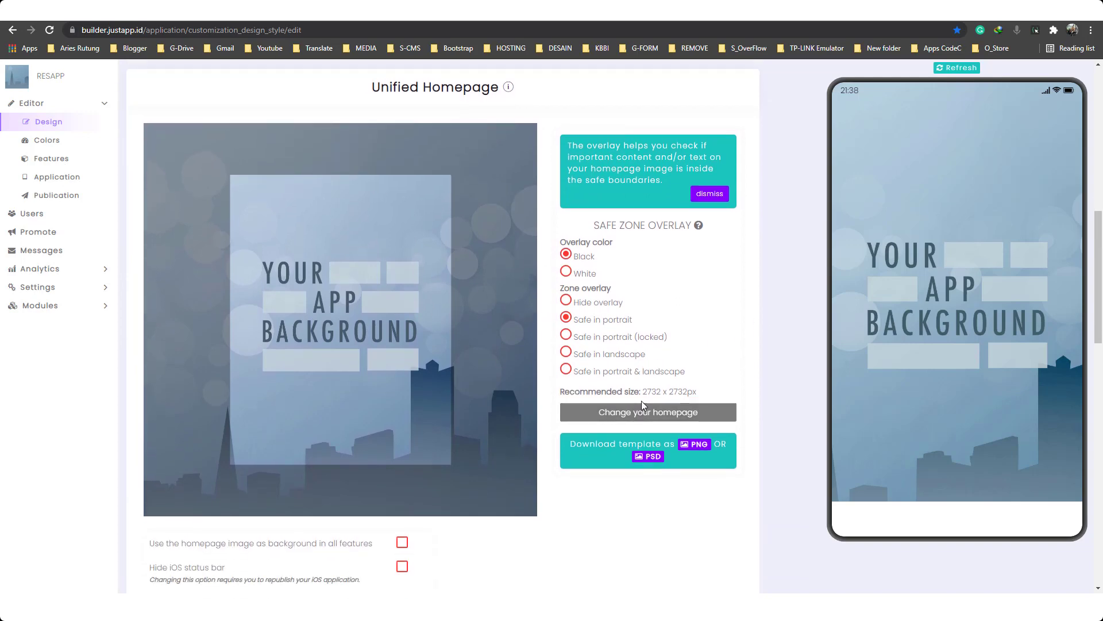
left_click_drag(642, 392, 697, 386)
scroll(449, 417, "down", 5)
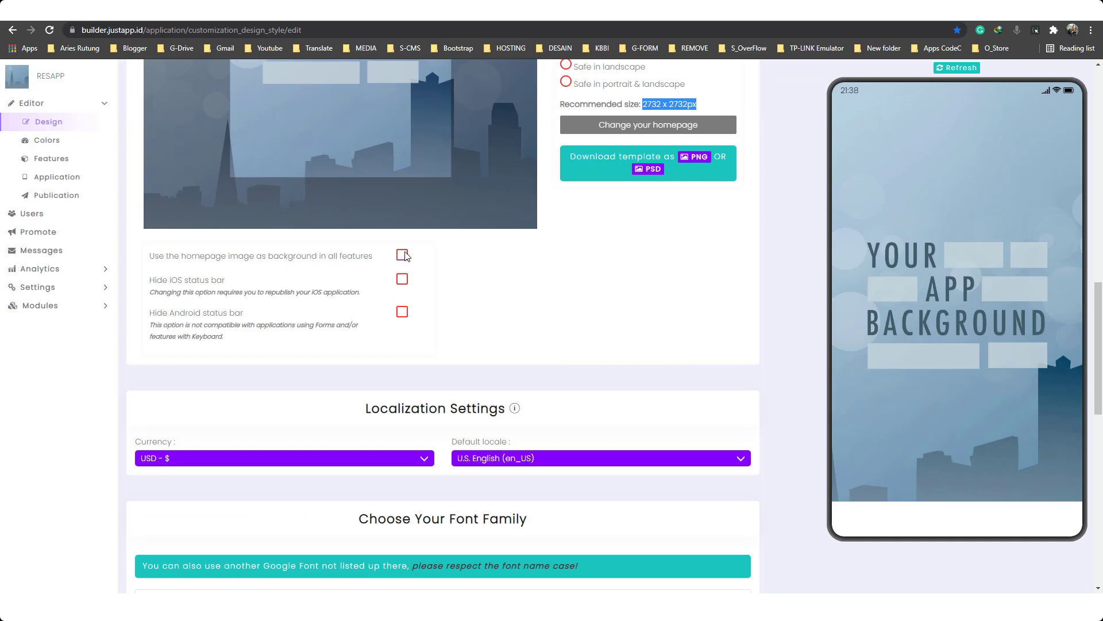
scroll(371, 191, "up", 2)
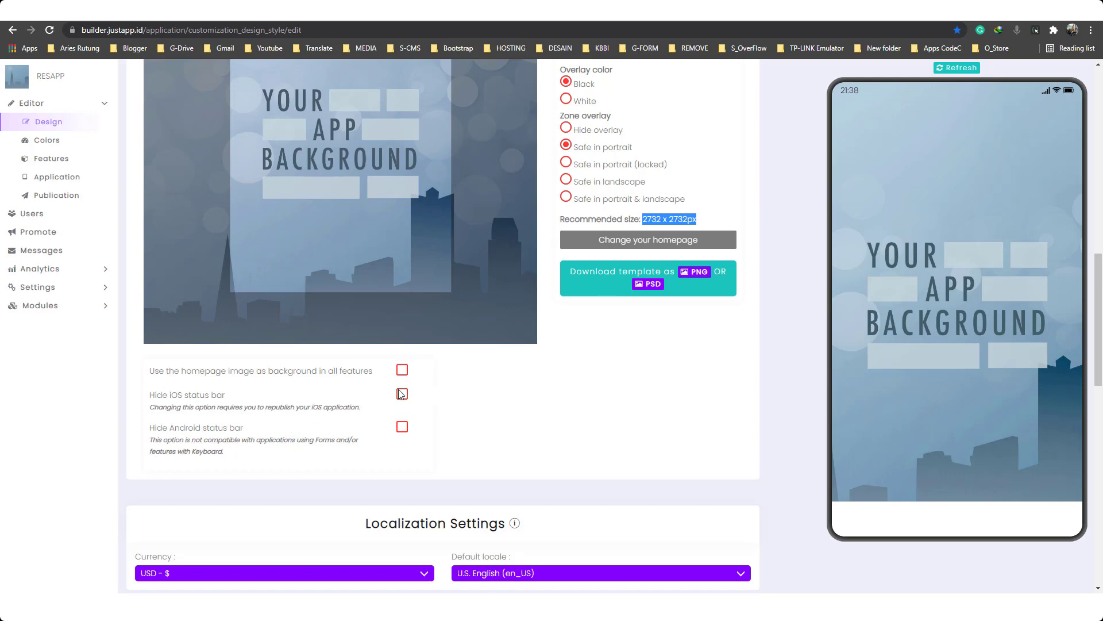
scroll(403, 396, "down", 4)
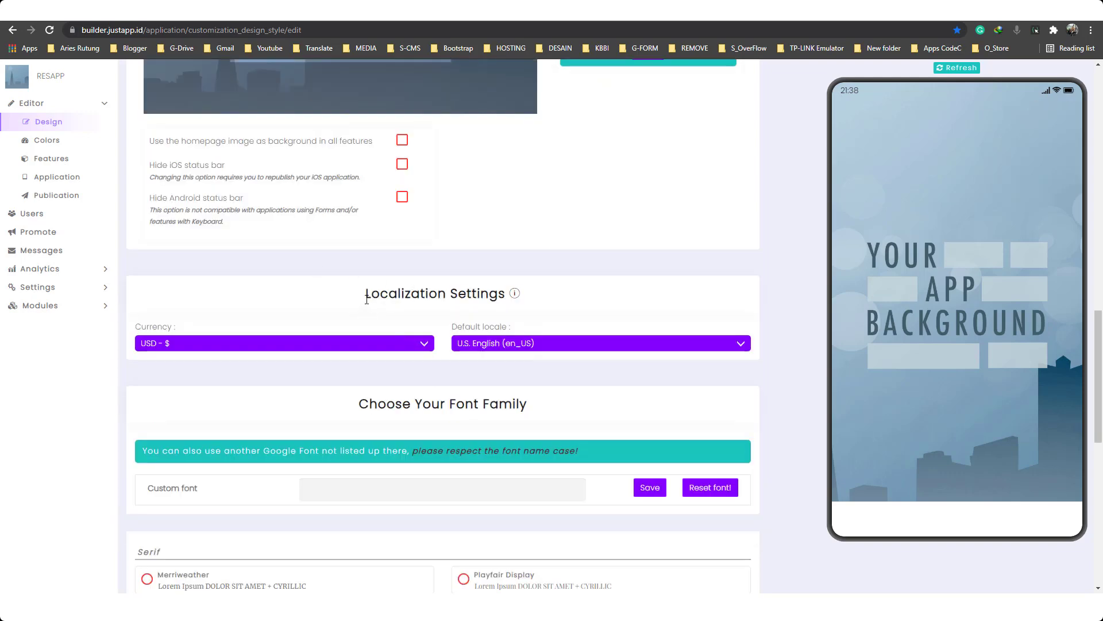
Set the app currency to IDR - Rp.
left_click_drag(365, 295, 497, 297)
left_click(309, 296)
left_click(293, 345)
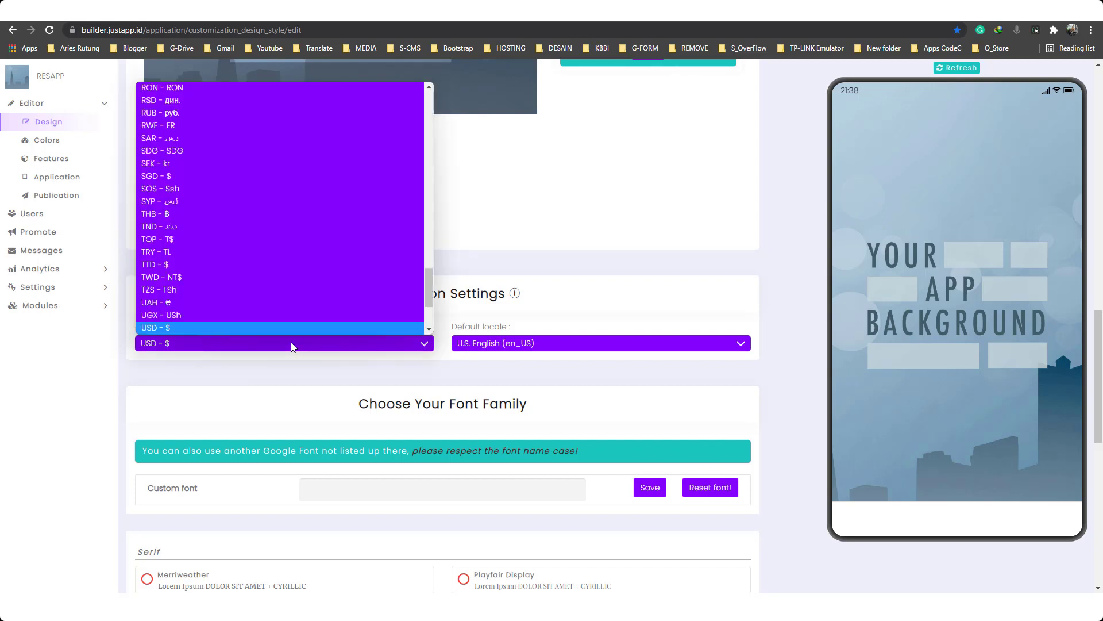
key("i")
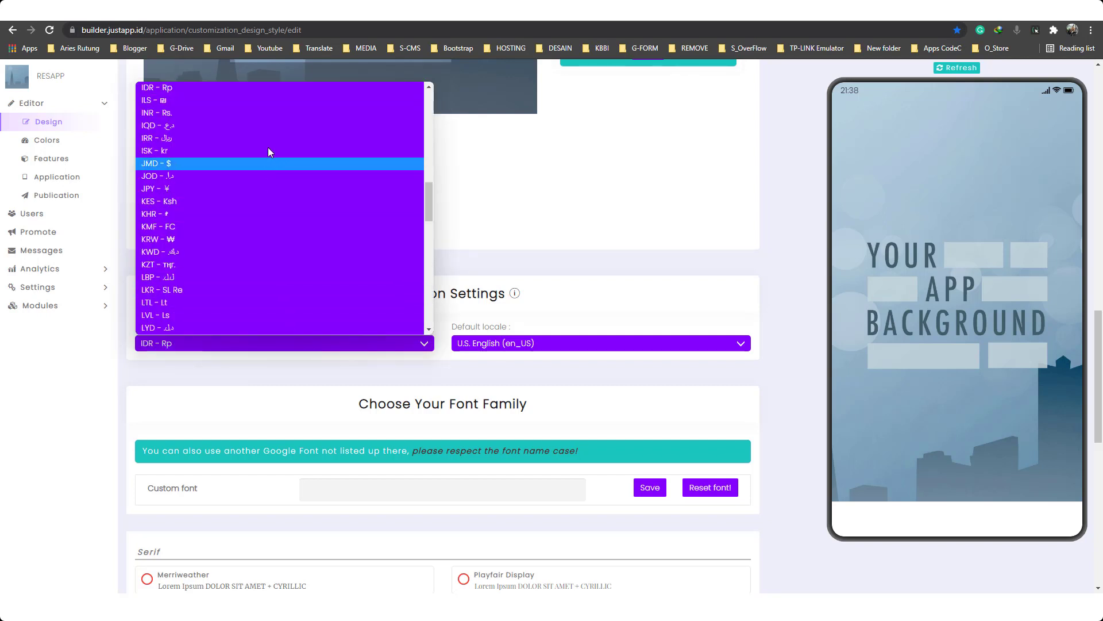
left_click(282, 88)
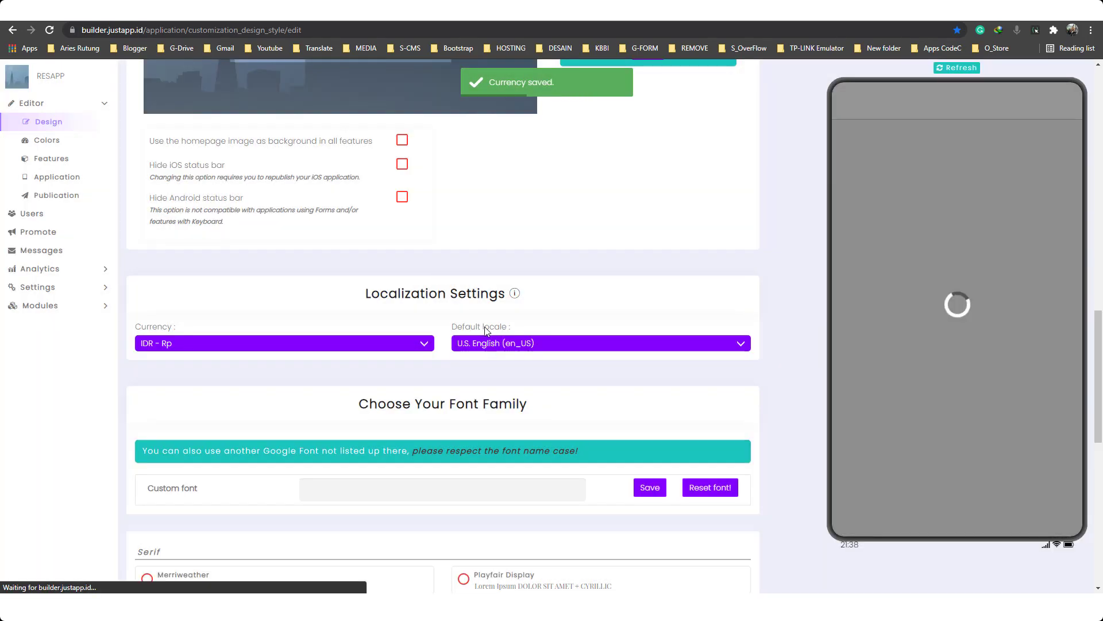
Set the default locale to Indonesian (id_ID).
left_click(527, 345)
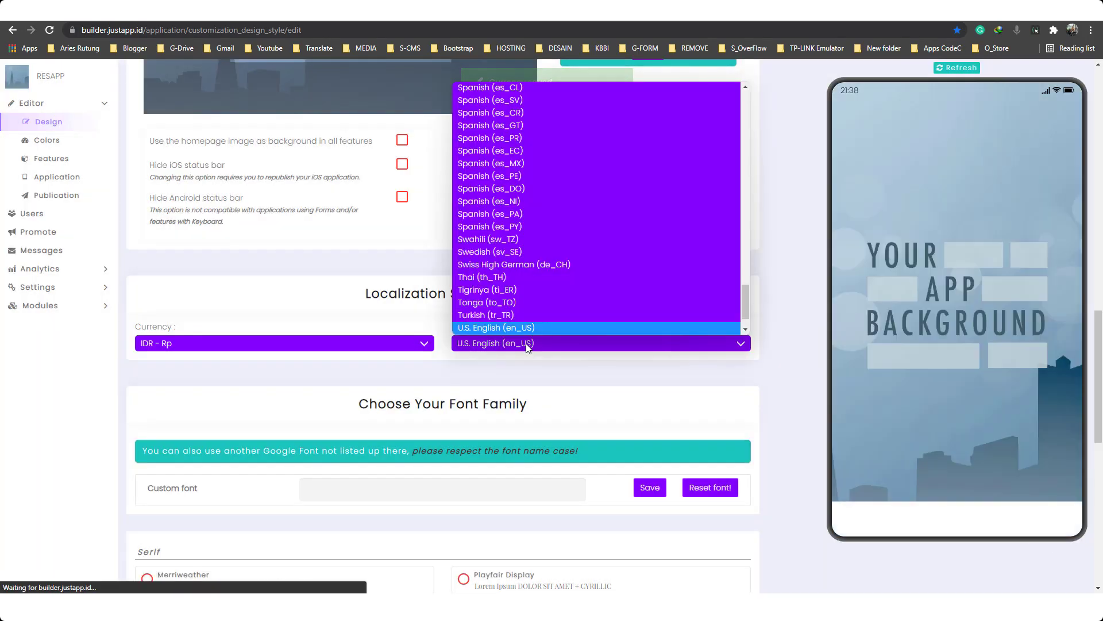
key("i")
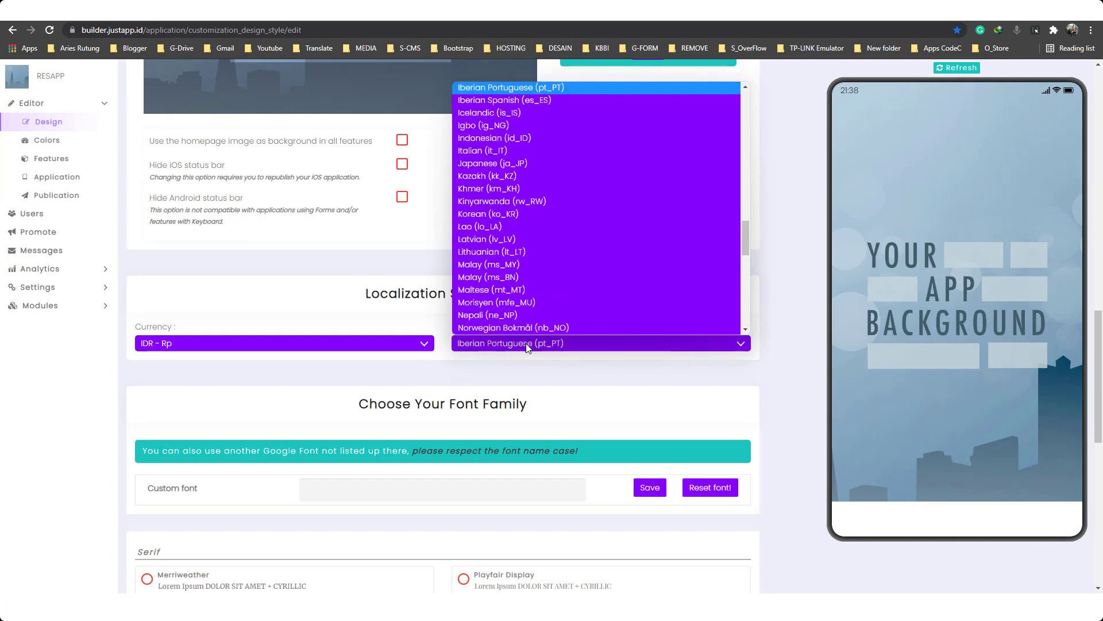
key("Down")
key("Down")
key("Down")
key("Down")
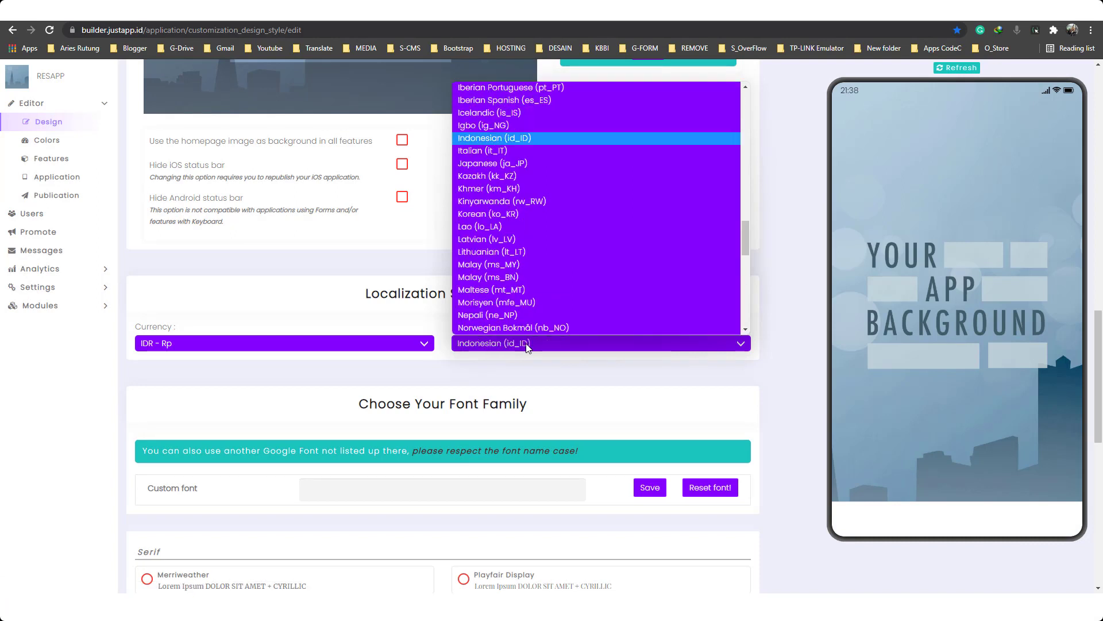
key("Return")
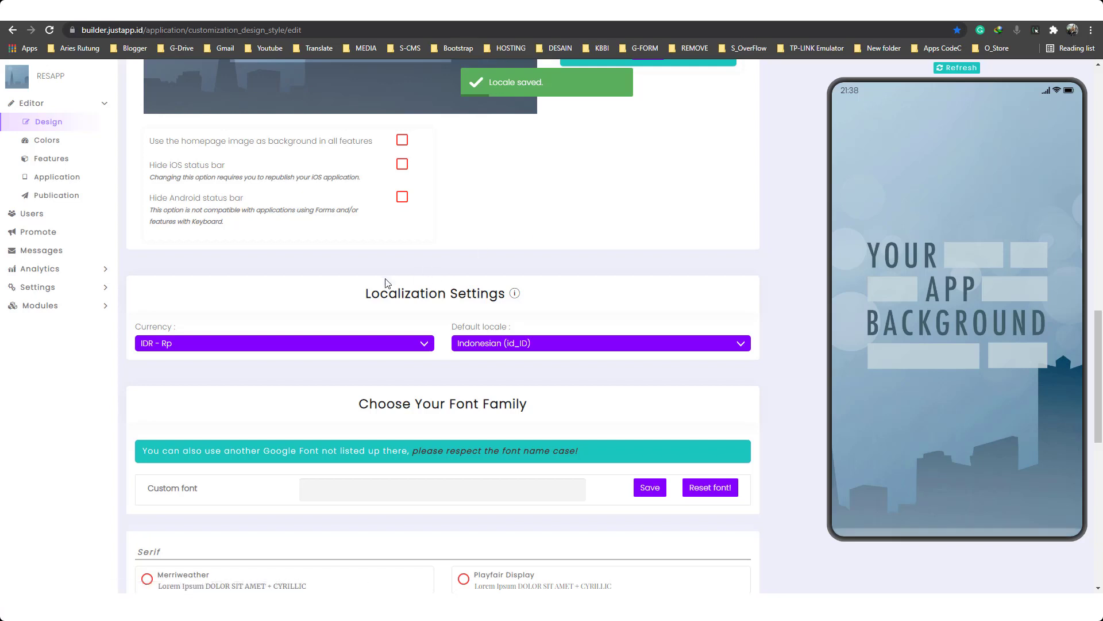
scroll(476, 379, "down", 2)
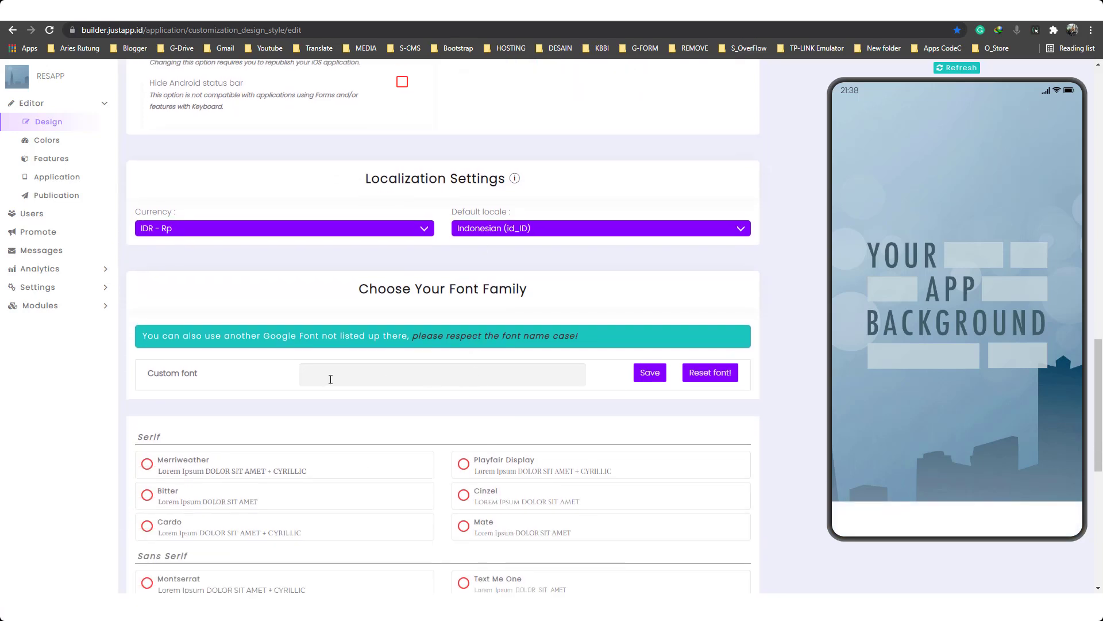
scroll(219, 377, "down", 2)
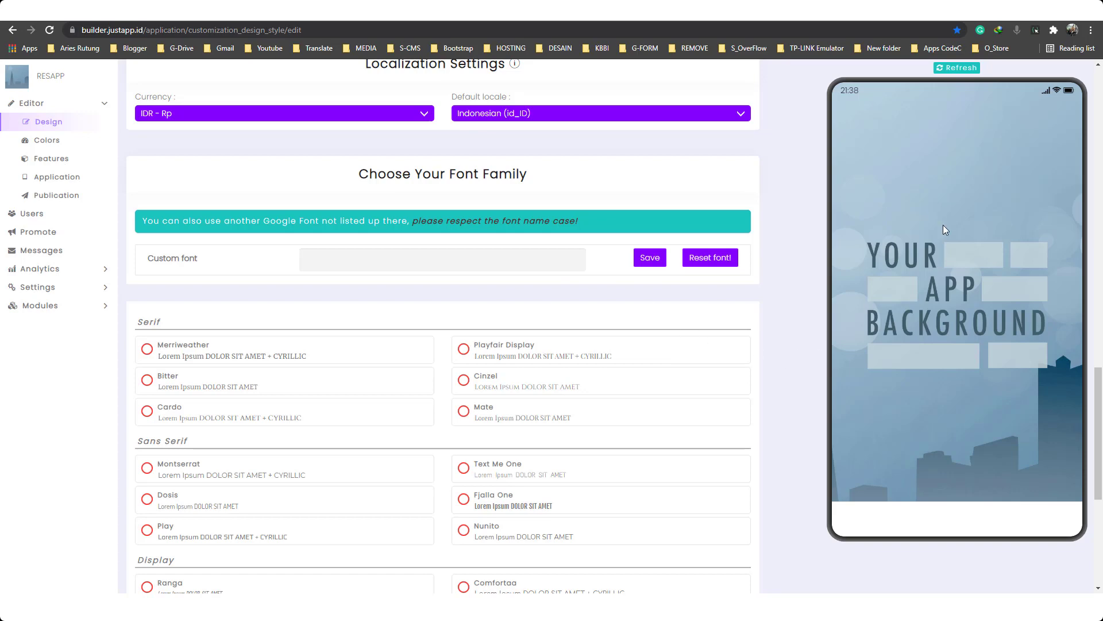
scroll(925, 302, "up", 1)
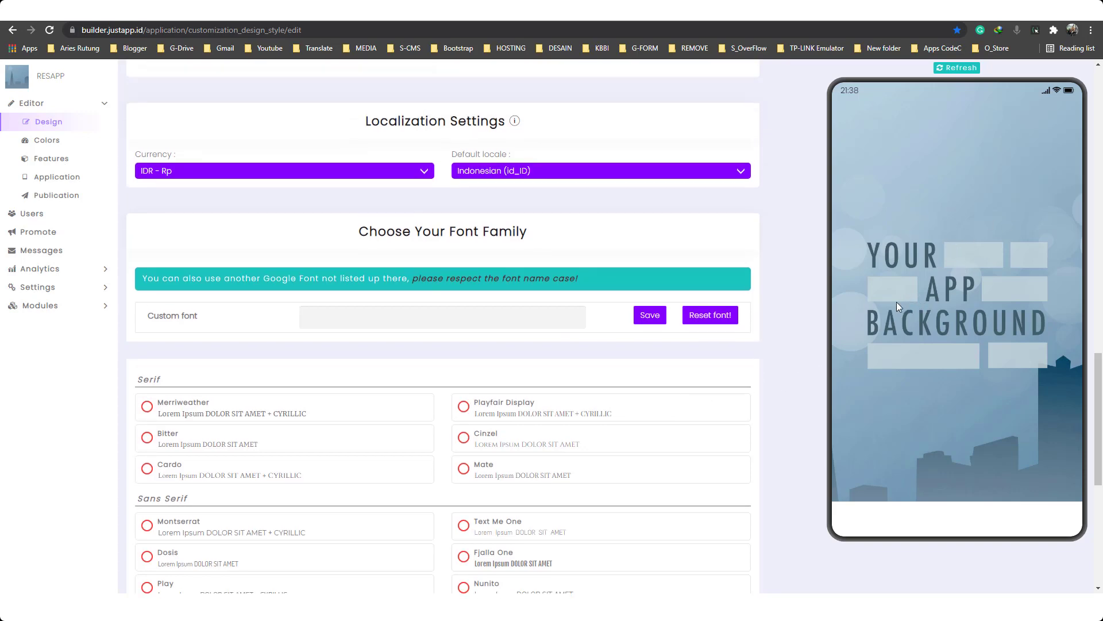
scroll(726, 332, "up", 3)
scroll(725, 332, "up", 15)
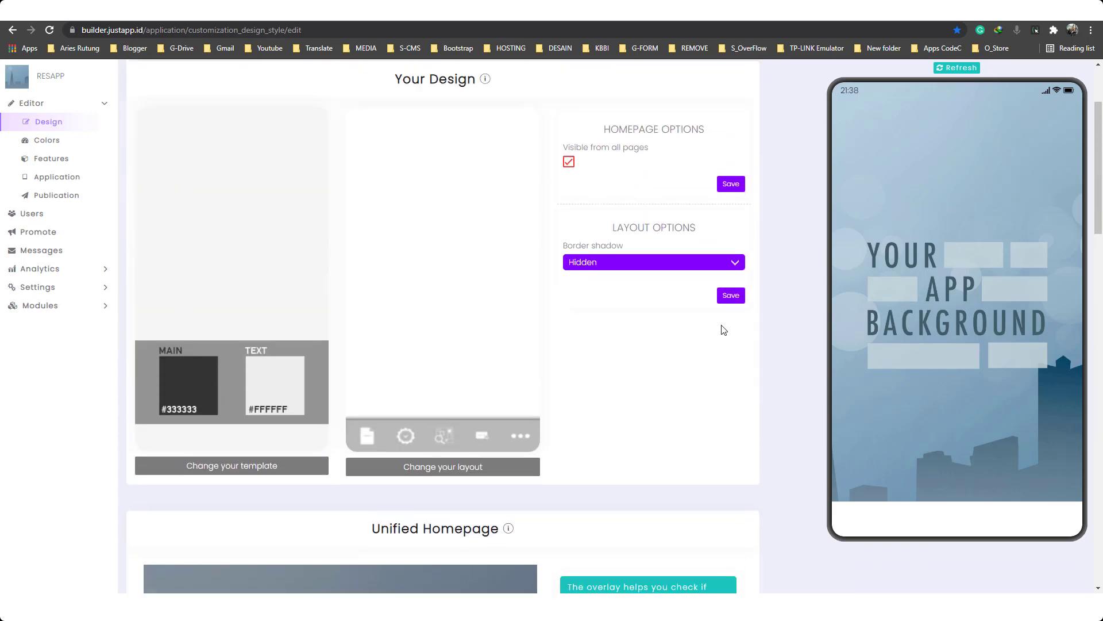
In Colors, copy the general text colour and paste it into the homepage image and header text colours.
left_click(348, 156)
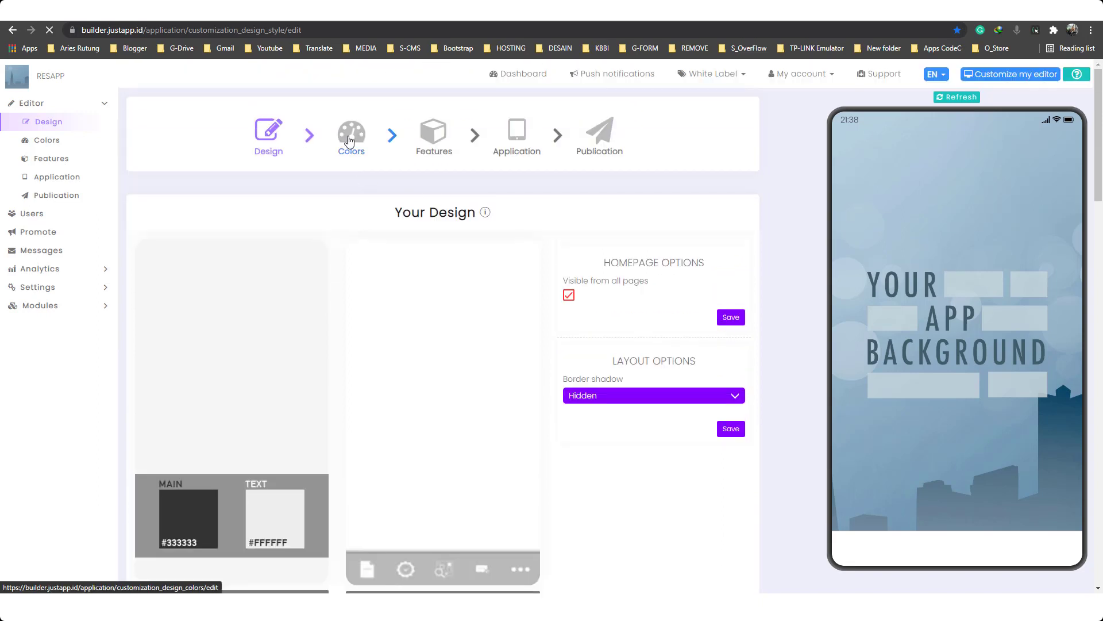
scroll(349, 141, "down", 1)
scroll(347, 139, "down", 2)
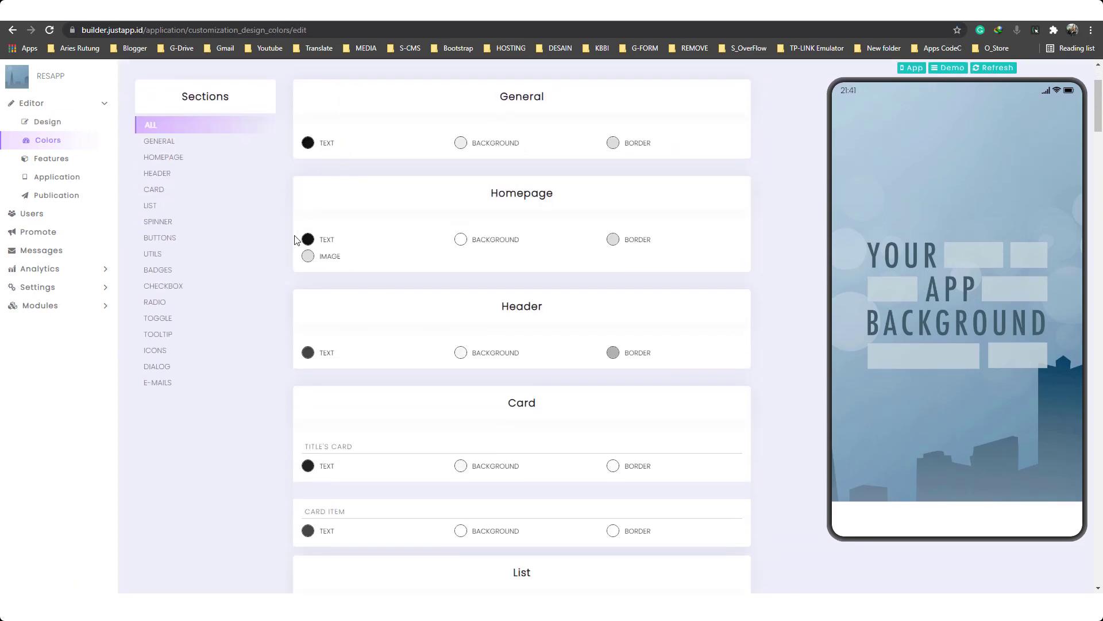
left_click(307, 143)
left_click(333, 246)
key("ctrl+c")
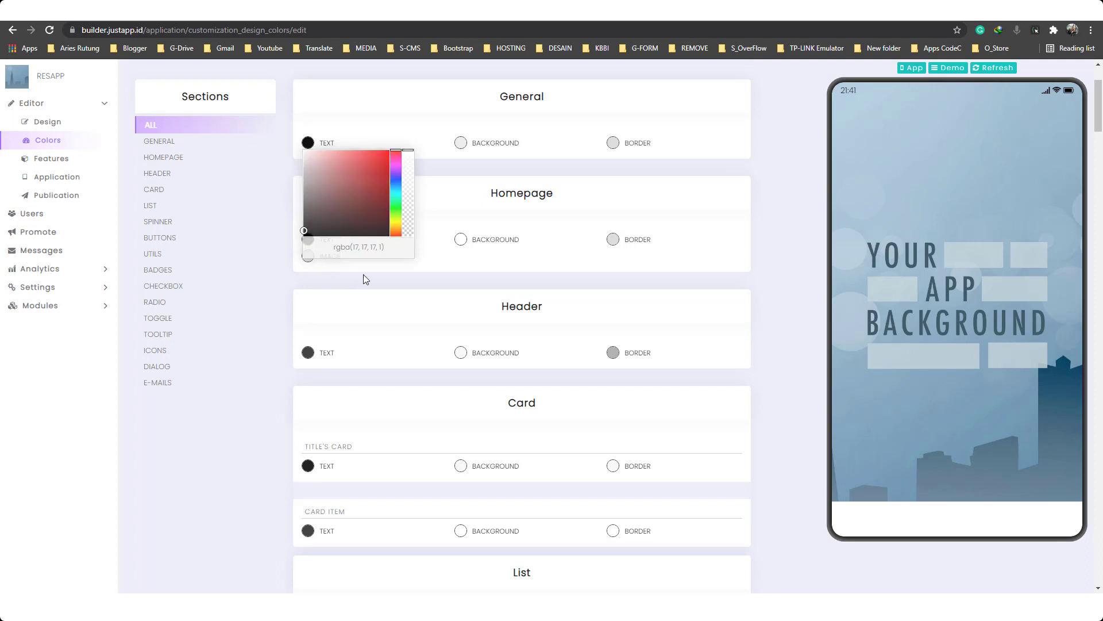
left_click(363, 274)
left_click(308, 256)
left_click(345, 360)
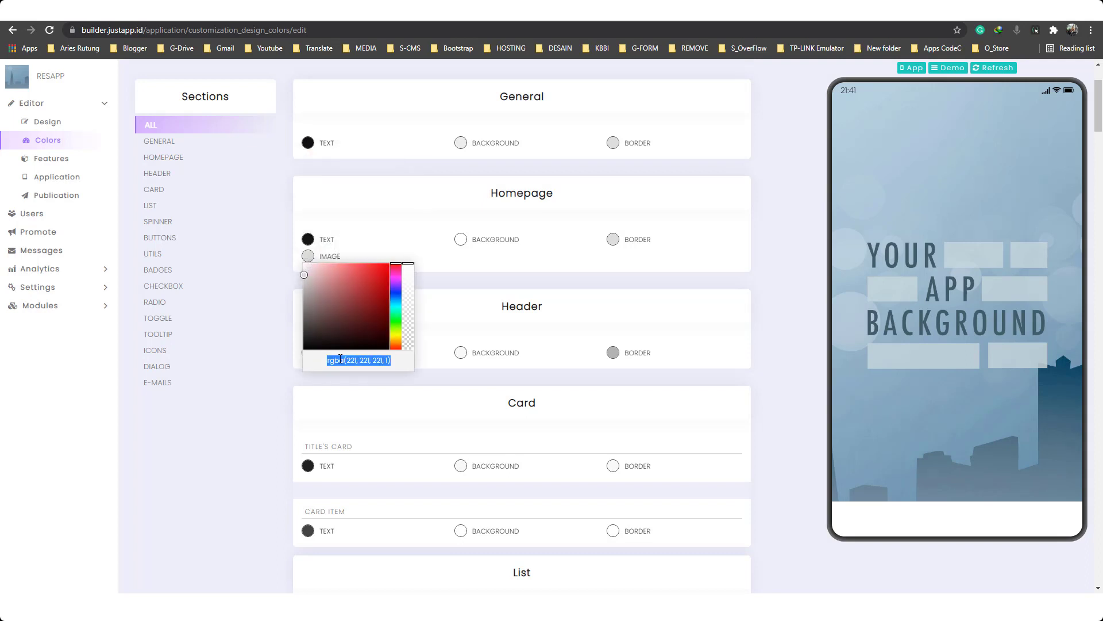
key("ctrl+v")
left_click(307, 352)
left_click(351, 458)
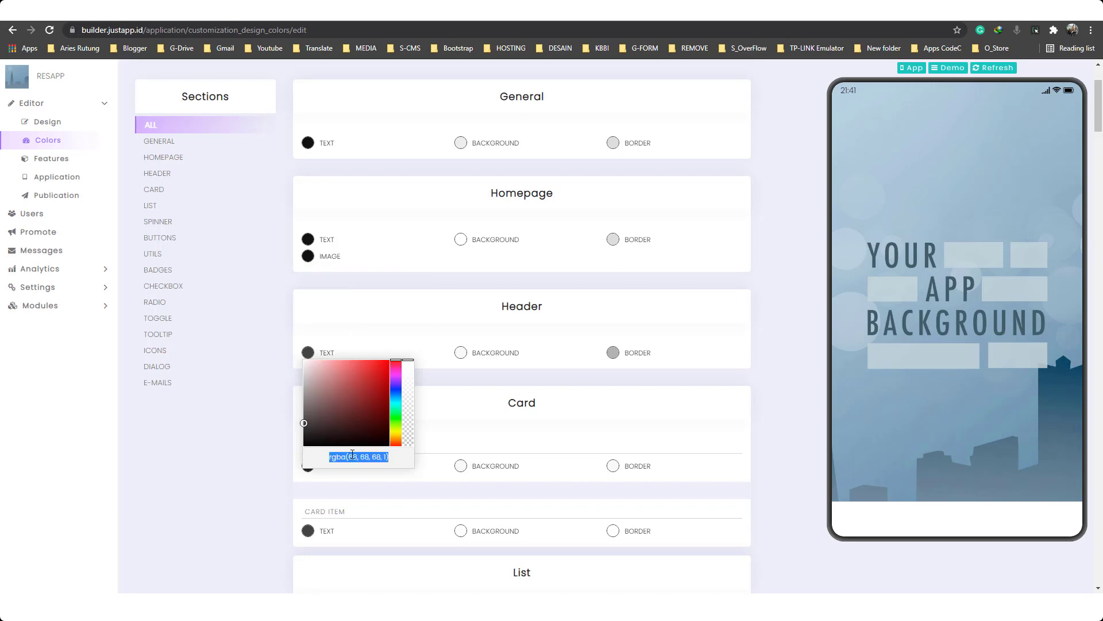
key("ctrl+v")
Set the Title's Card and Card Item text colours to rgba(17, 17, 17, 1).
scroll(335, 404, "up", 1)
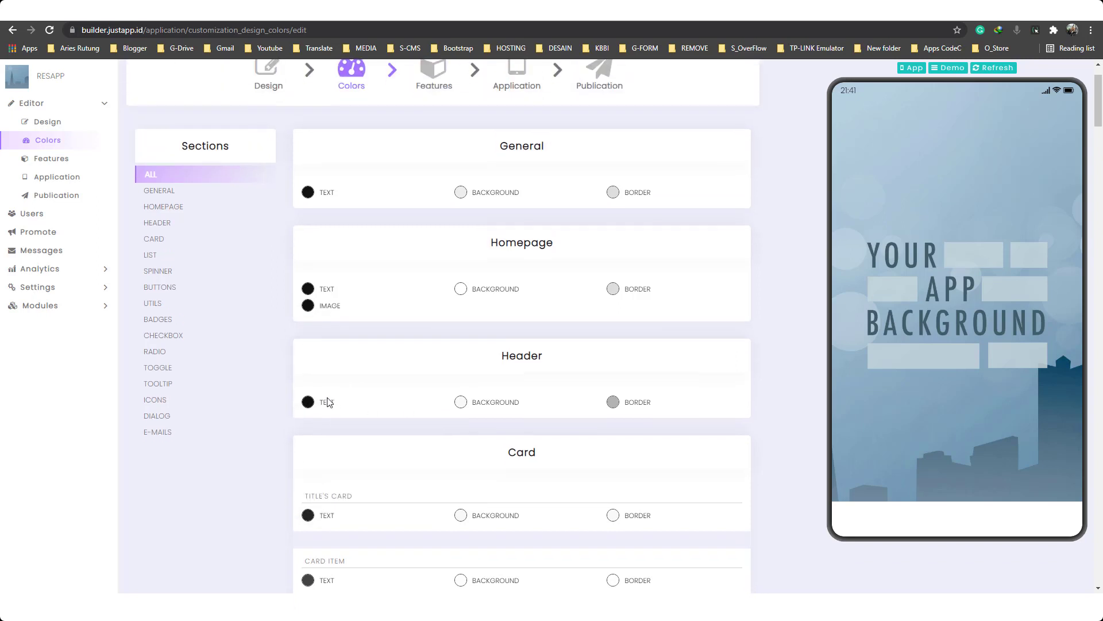
scroll(344, 405, "down", 4)
left_click(308, 295)
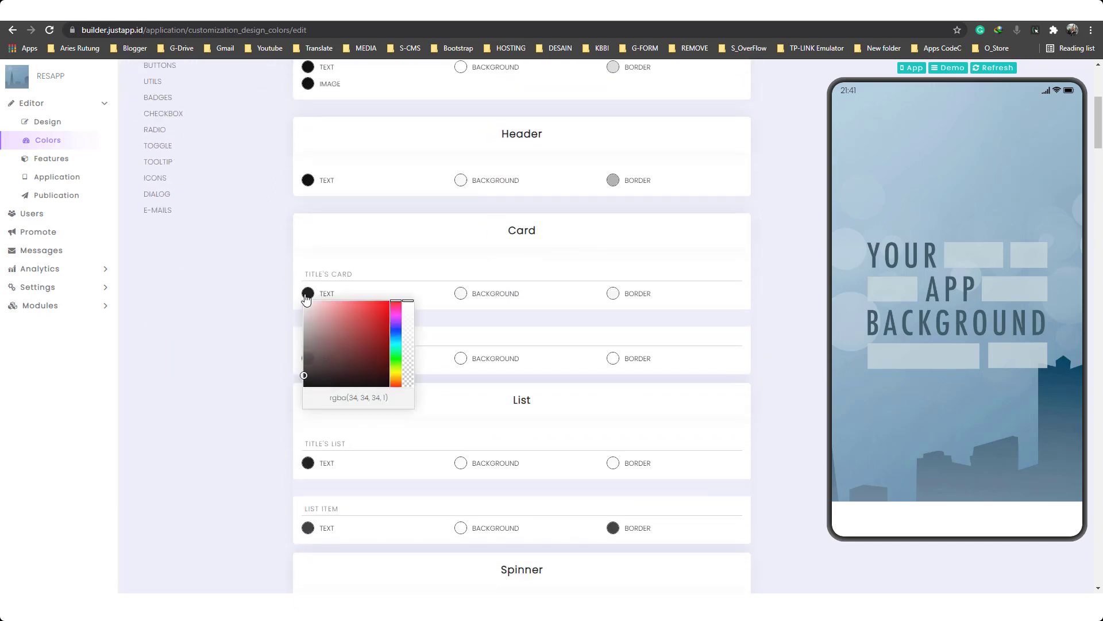
triple_click(351, 397)
key("ctrl+v")
left_click(408, 435)
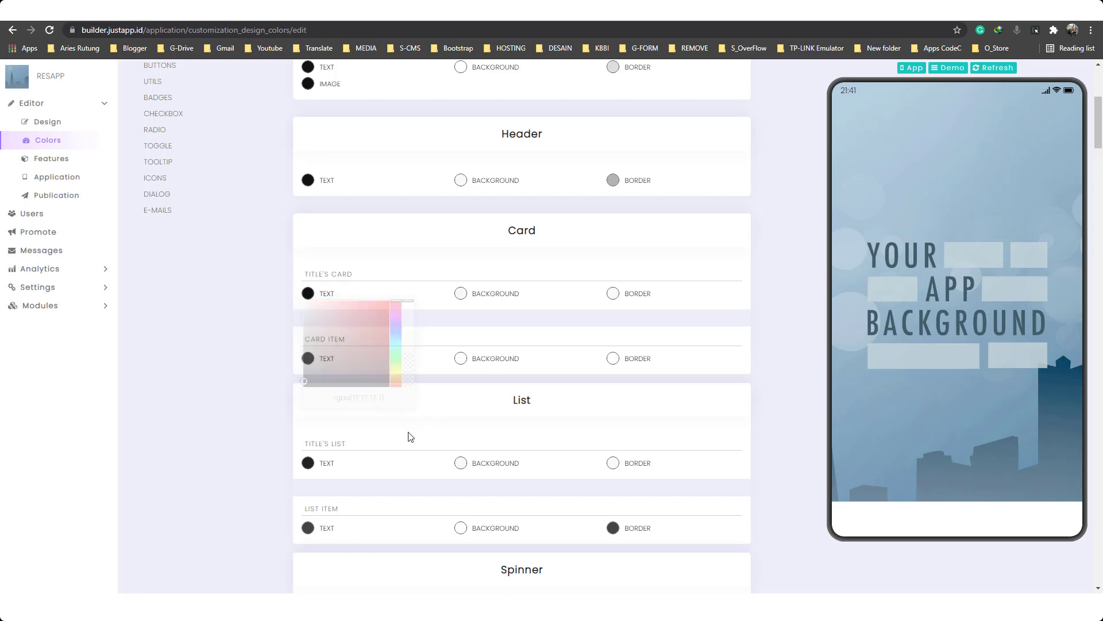
left_click(320, 365)
triple_click(352, 462)
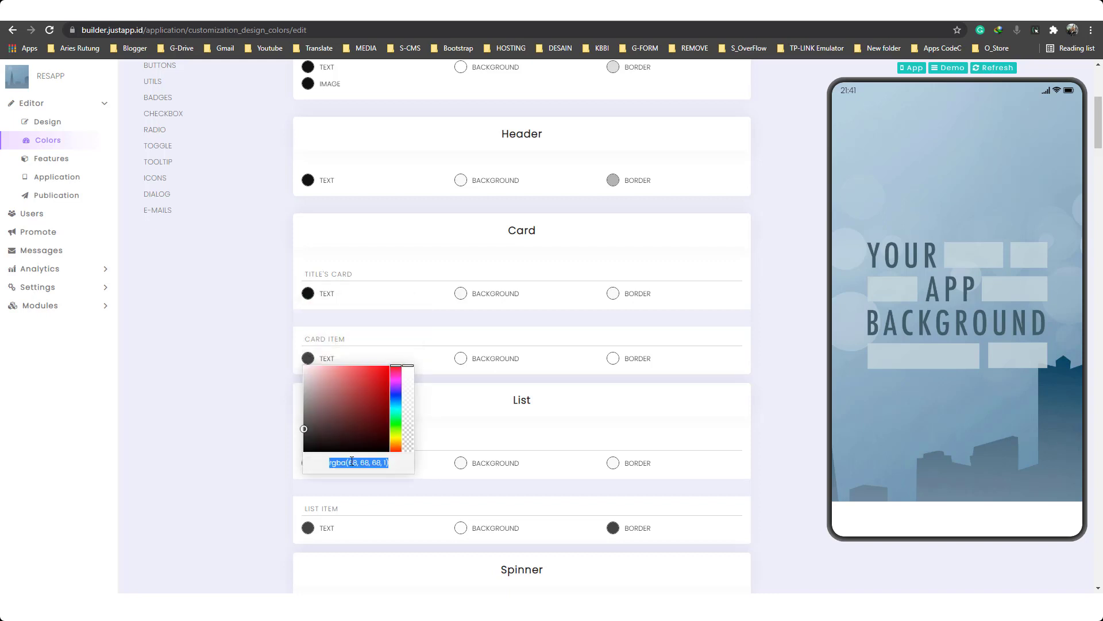
key("ctrl+v")
left_click(425, 466)
Set the Title's List and List Item text colours to rgba(17, 17, 17, 1).
scroll(362, 446, "down", 3)
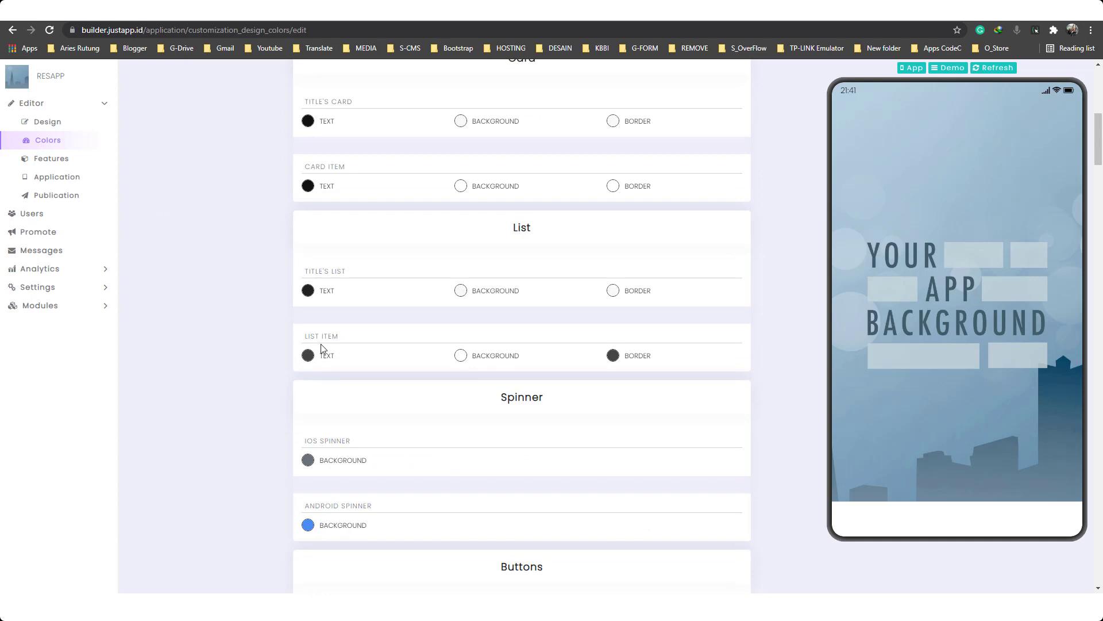
left_click(308, 291)
triple_click(338, 395)
key("ctrl+v")
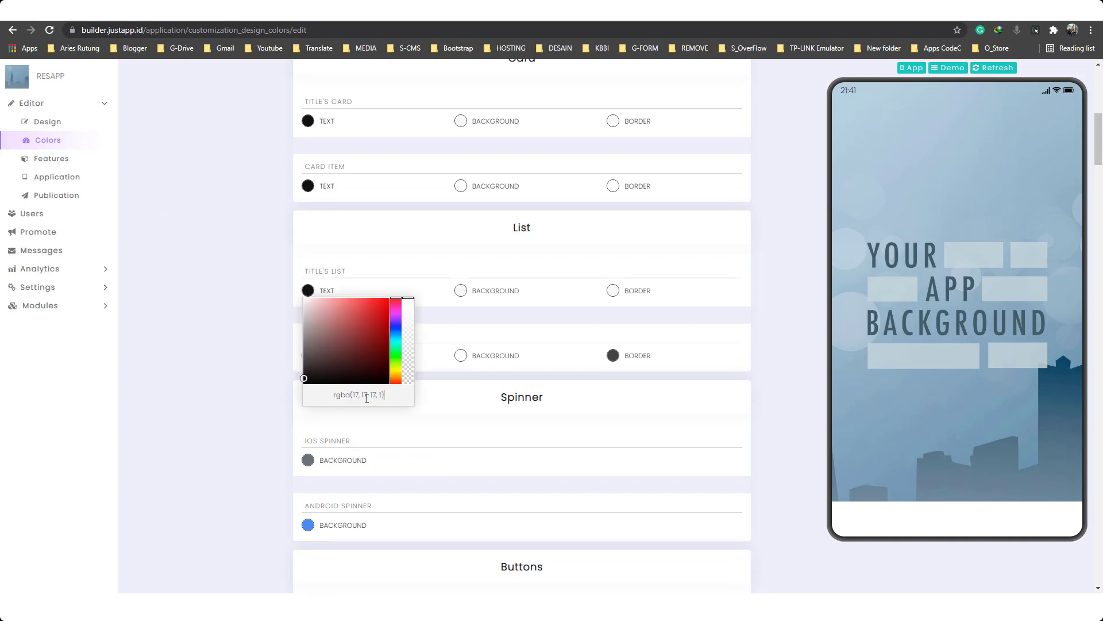
left_click(435, 408)
left_click(308, 355)
triple_click(365, 460)
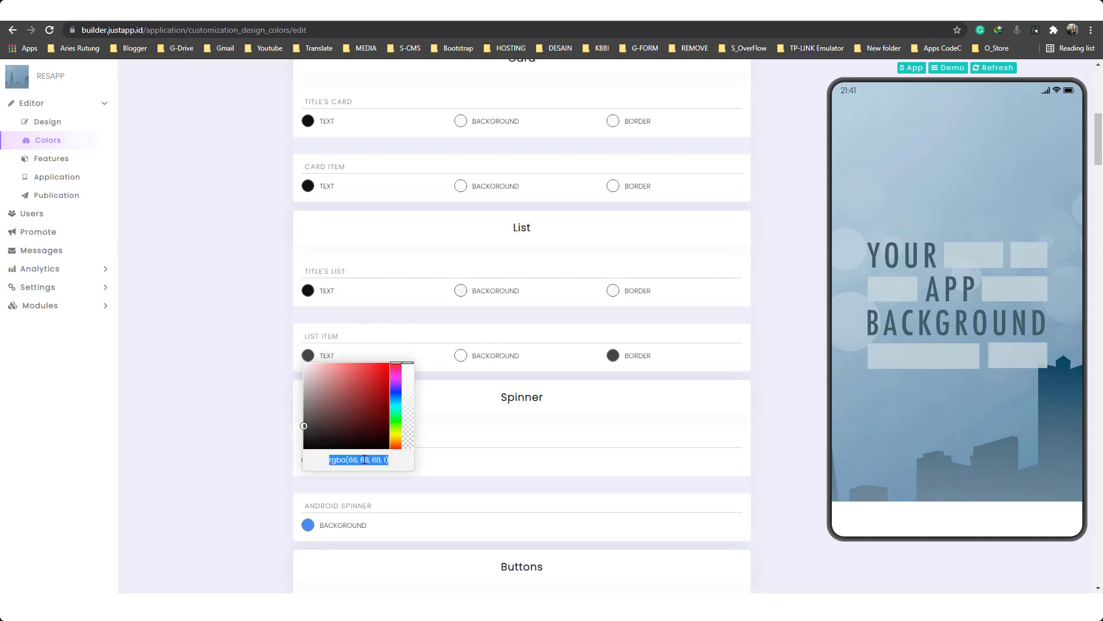
key("ctrl+v")
left_click(429, 443)
scroll(371, 416, "up", 2)
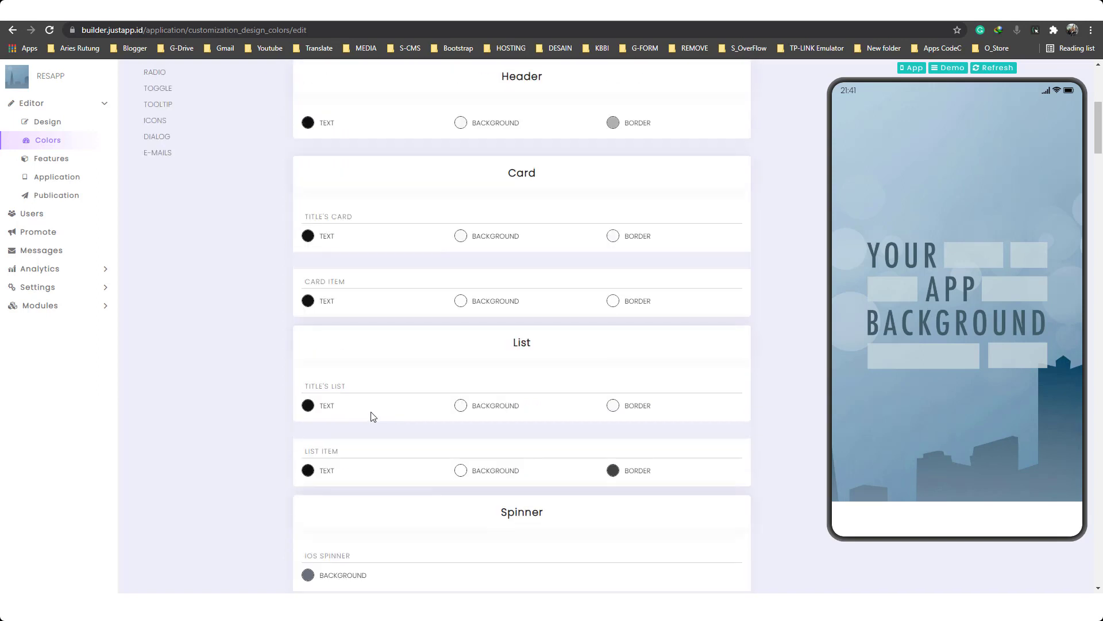
scroll(371, 416, "up", 6)
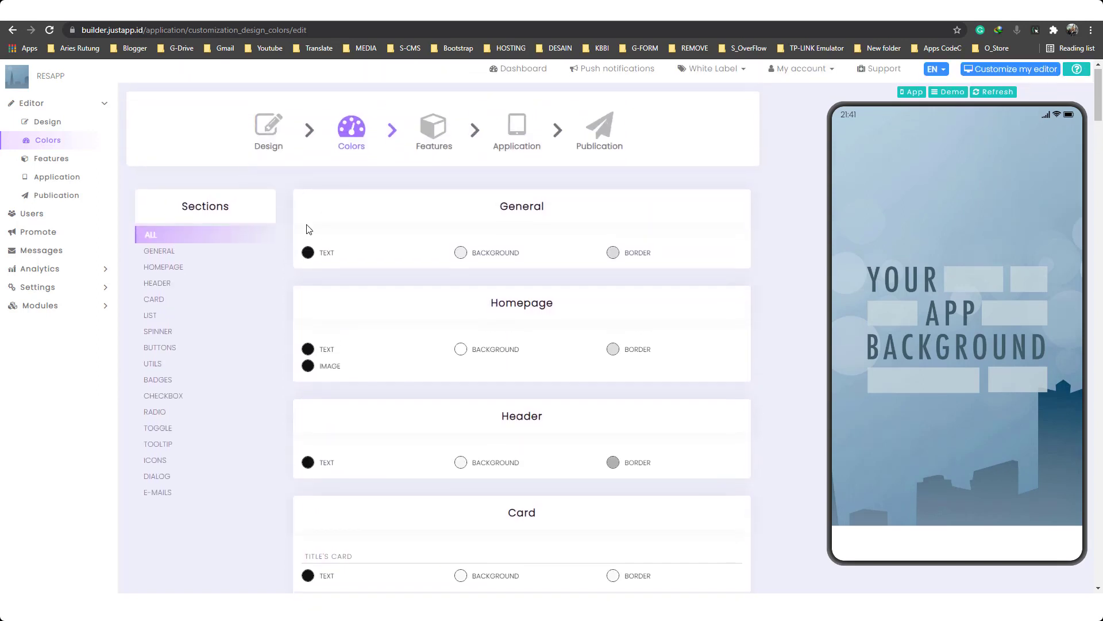
scroll(310, 254, "down", 5)
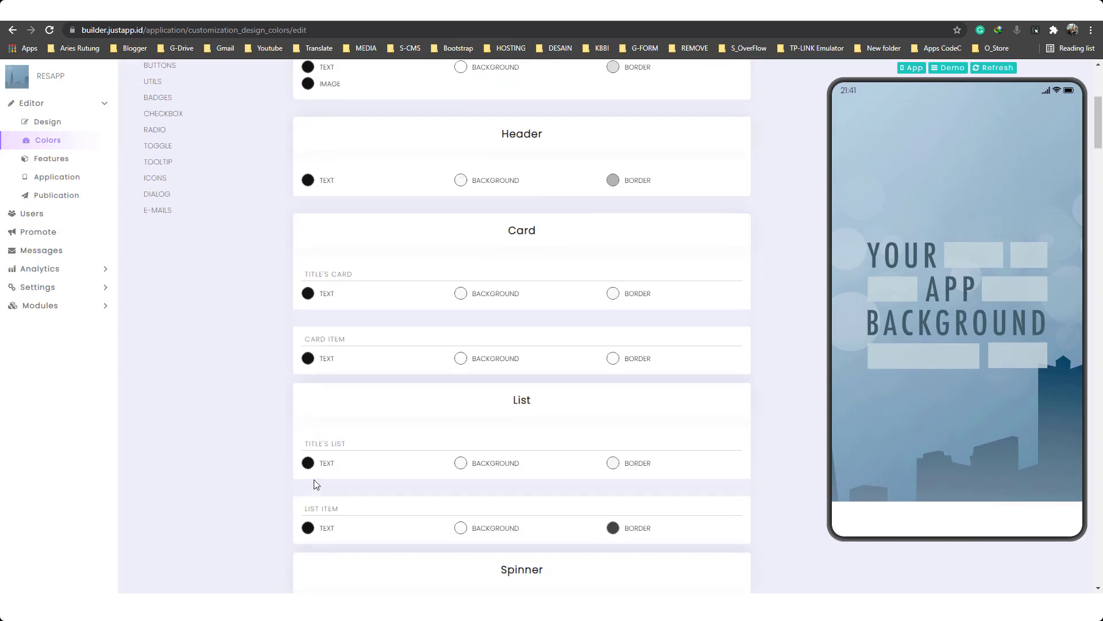
scroll(465, 420, "up", 4)
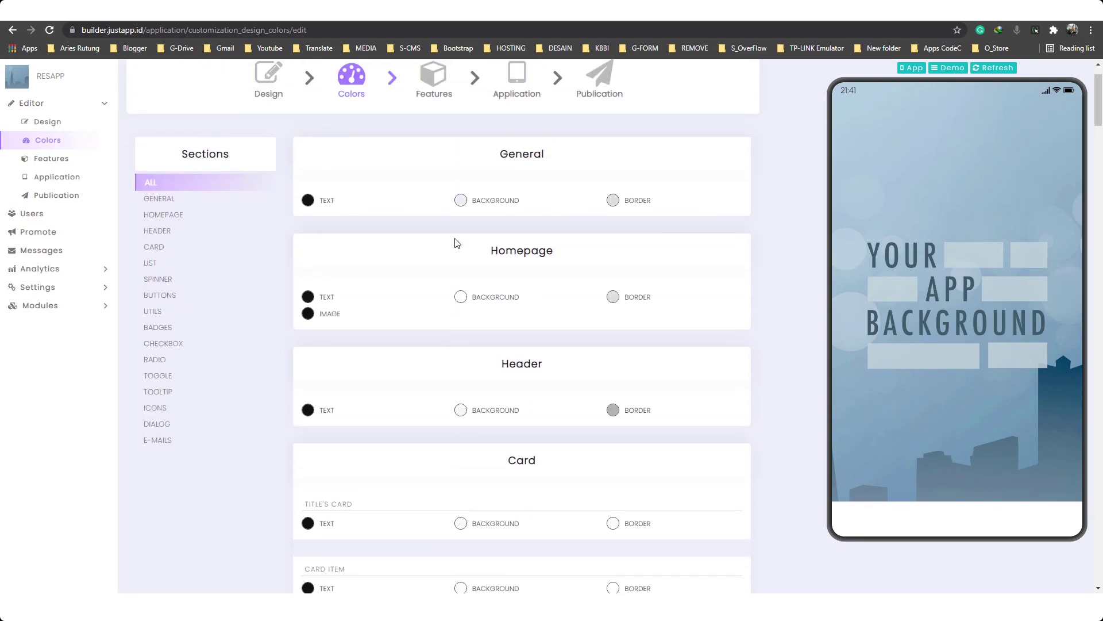
Check the General and Homepage border colours and make the Header border fully transparent.
left_click(462, 205)
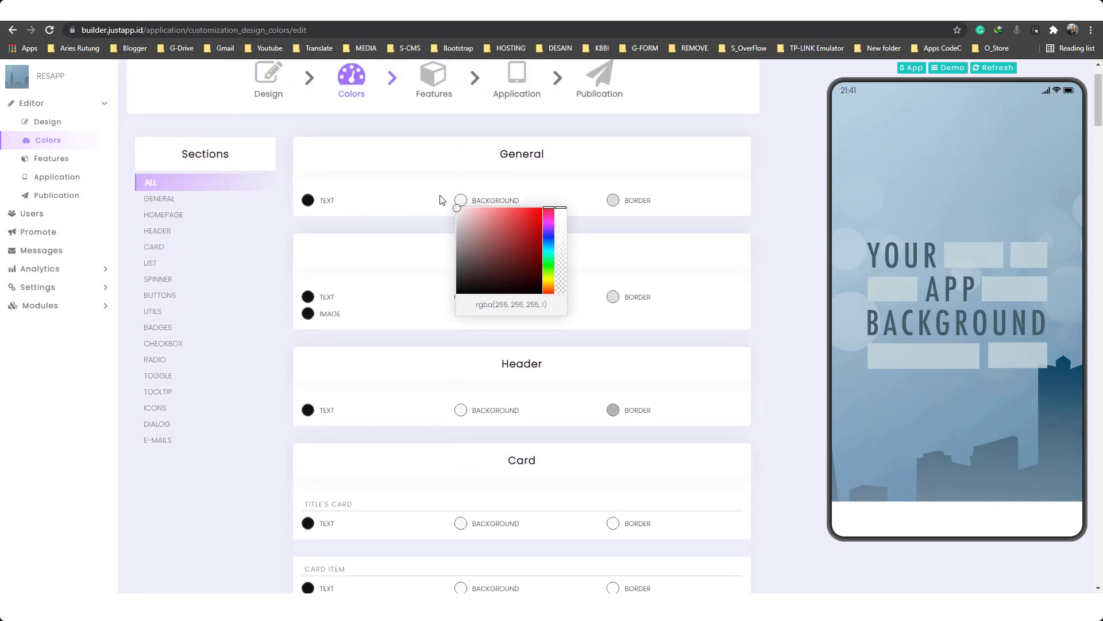
left_click(463, 183)
scroll(483, 236, "down", 5)
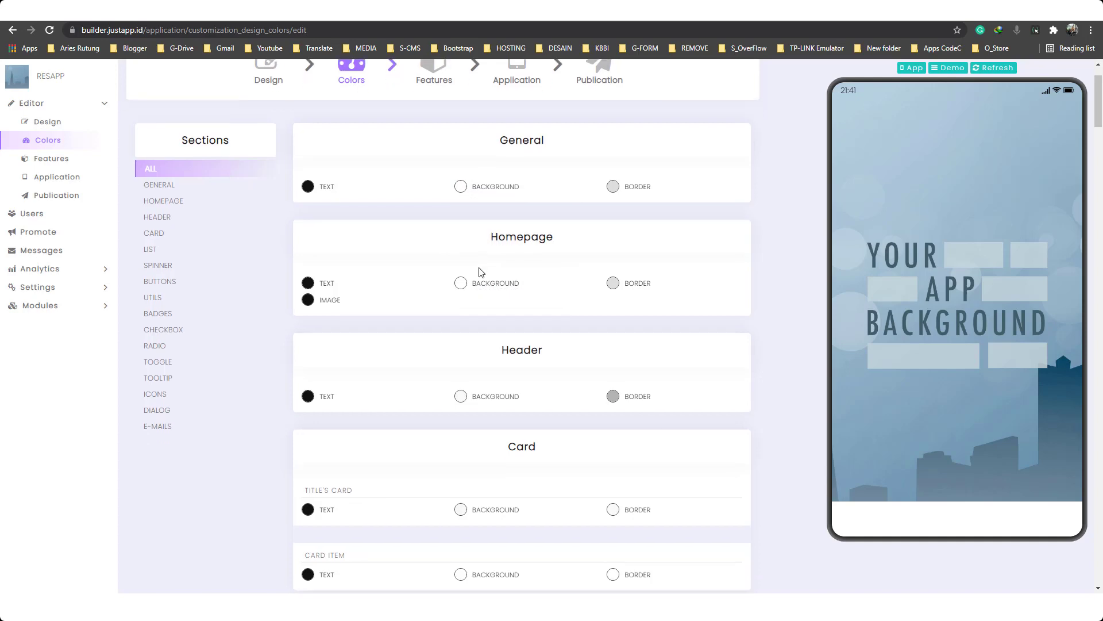
scroll(491, 470, "up", 5)
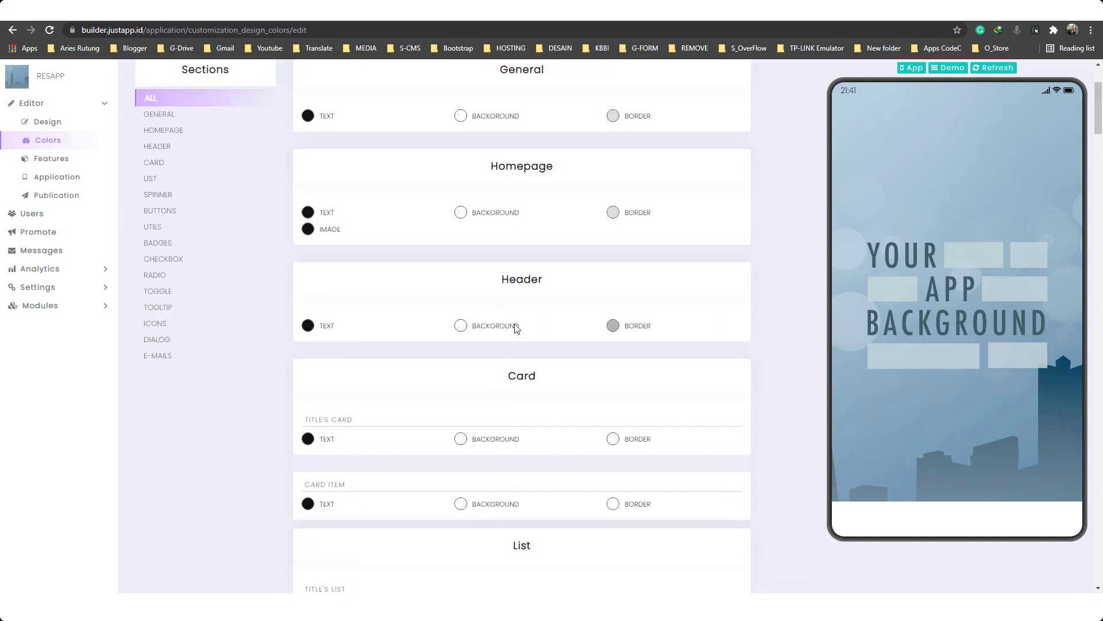
left_click(613, 259)
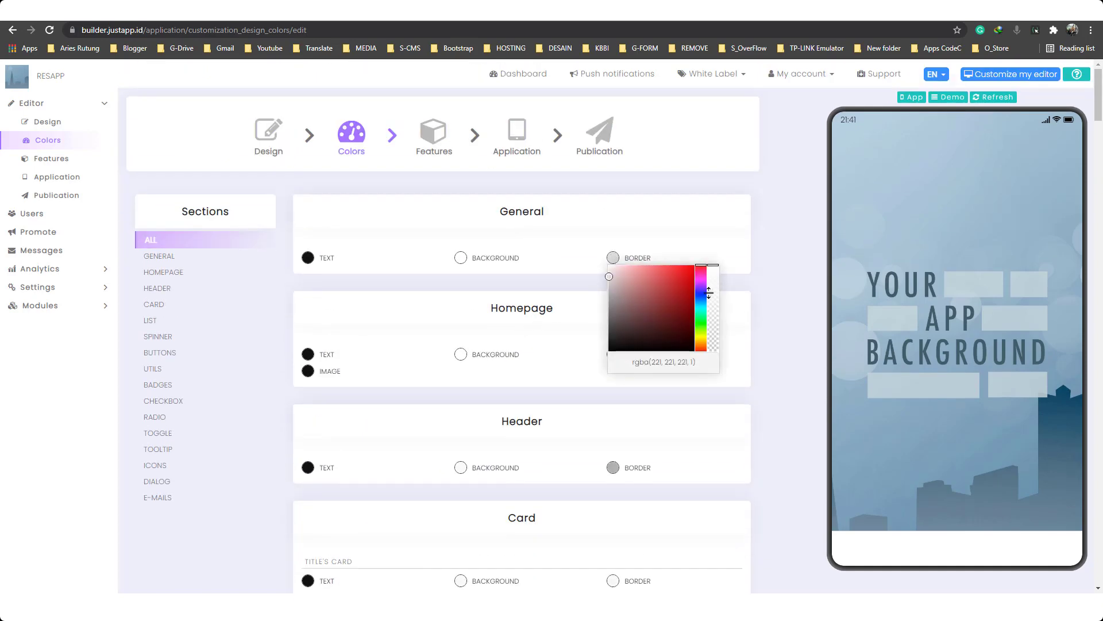
scroll(645, 293, "down", 3)
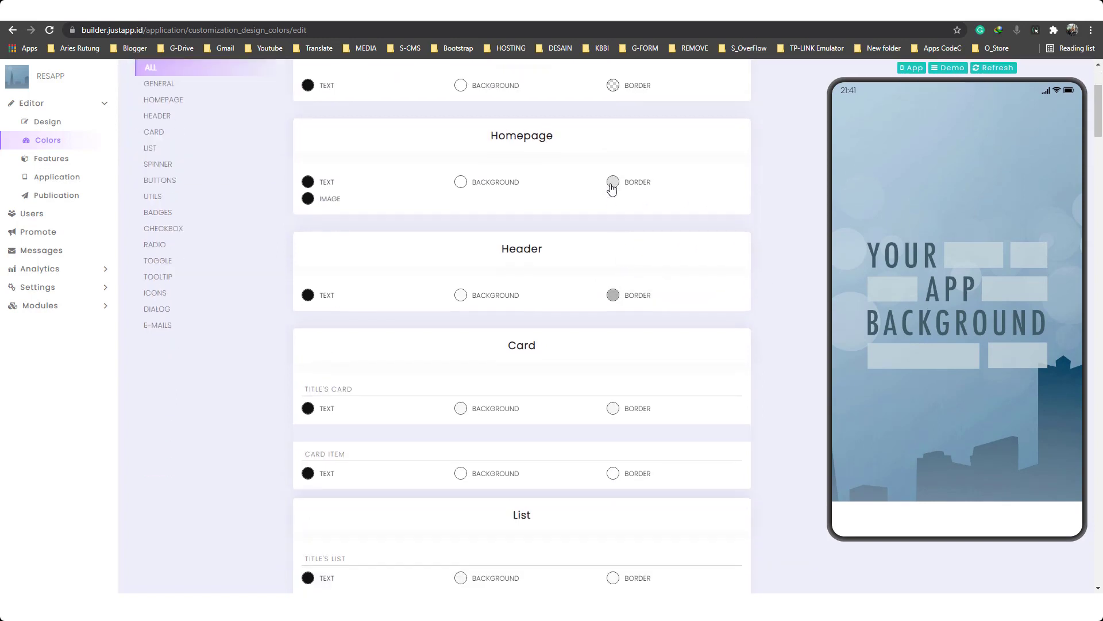
left_click(613, 181)
left_click(754, 278)
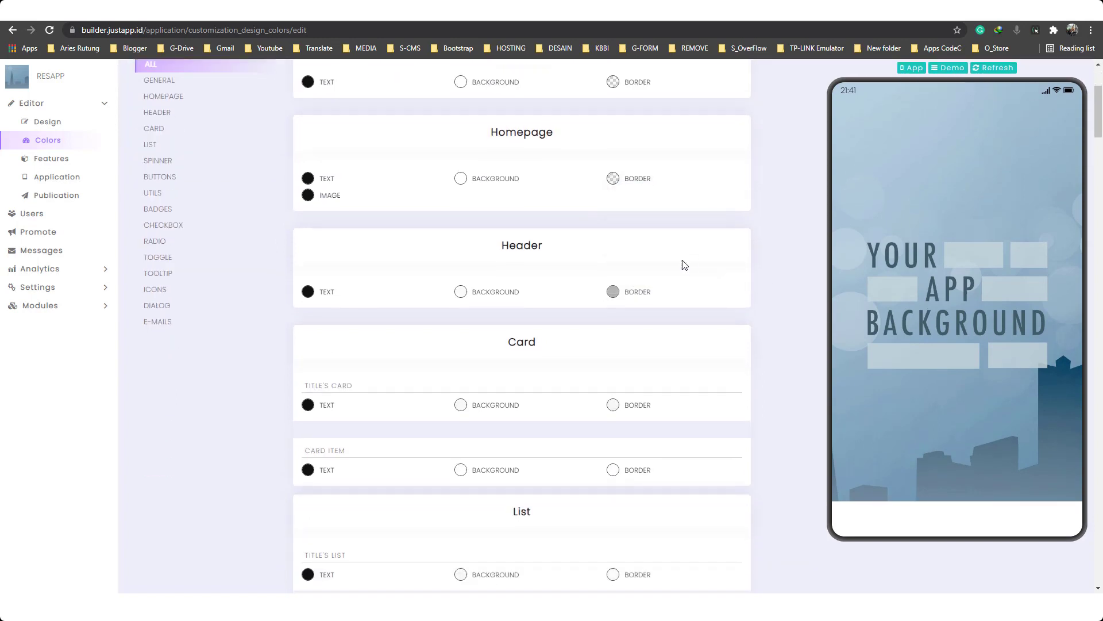
scroll(619, 168, "down", 3)
left_click(614, 124)
left_click_drag(711, 203, 719, 223)
left_click(738, 253)
Make the Title's Card and Card Item borders fully transparent.
left_click(613, 236)
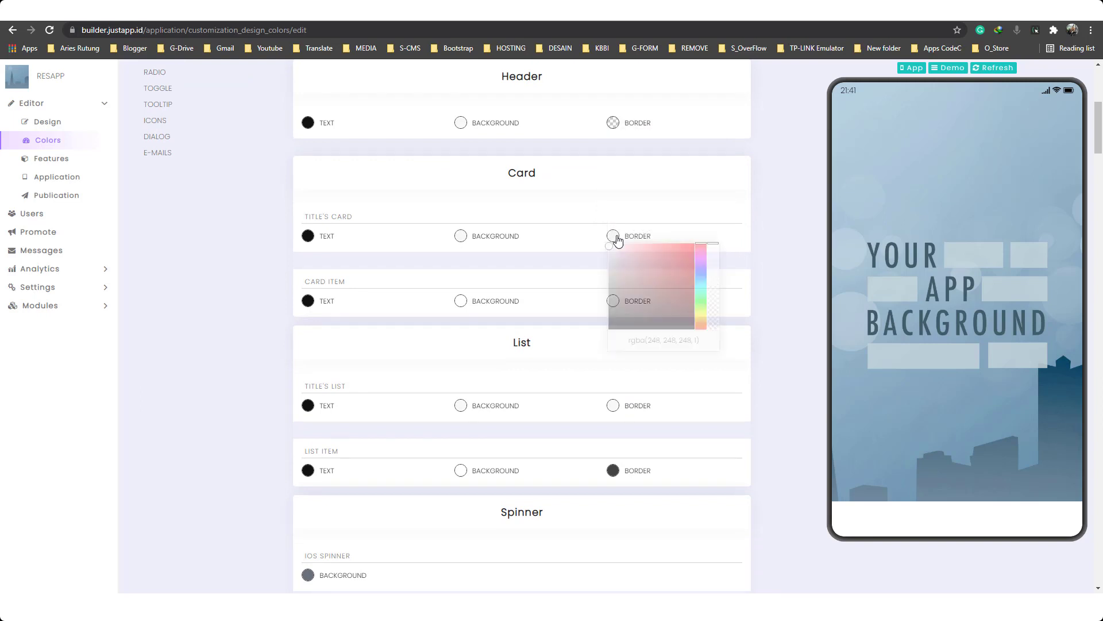
left_click_drag(714, 301, 713, 328)
left_click(730, 281)
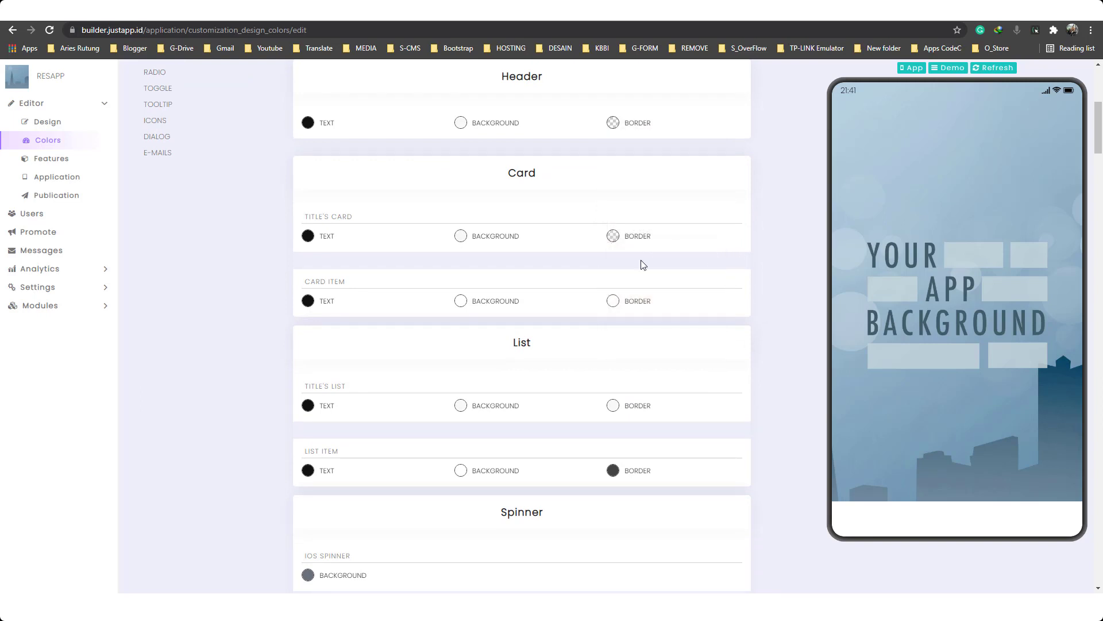
left_click(613, 300)
left_click_drag(714, 374, 715, 395)
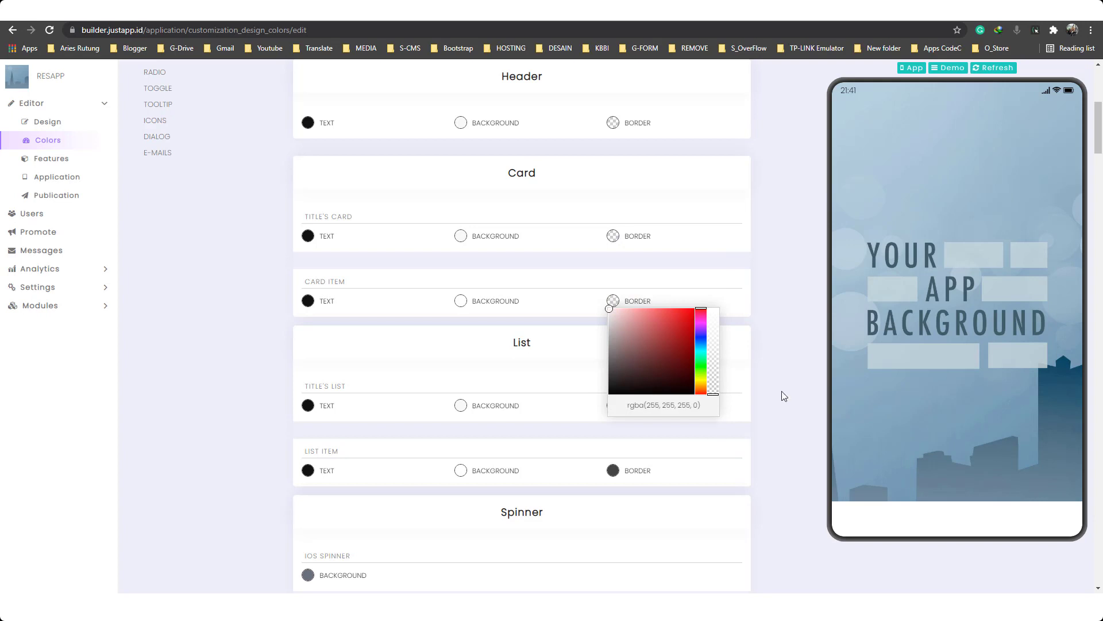
left_click(783, 394)
Make the Title's List and List Item borders fully transparent.
left_click(613, 406)
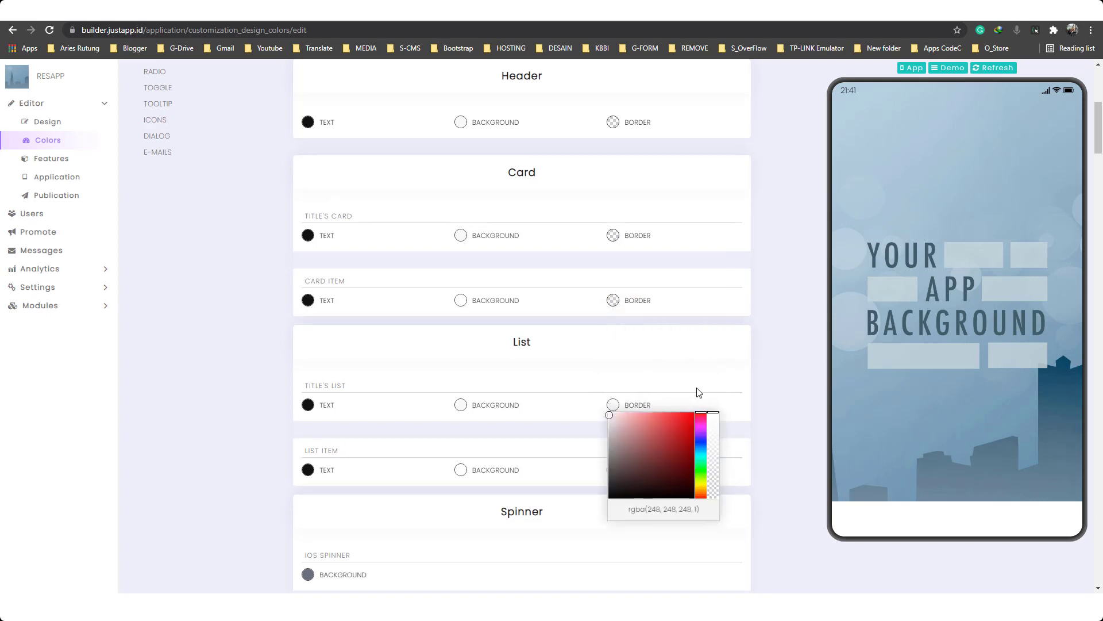
scroll(713, 372, "down", 3)
left_click_drag(714, 315, 712, 391)
left_click(720, 328)
left_click(614, 298)
left_click(751, 412)
scroll(691, 368, "up", 1)
scroll(692, 368, "up", 8)
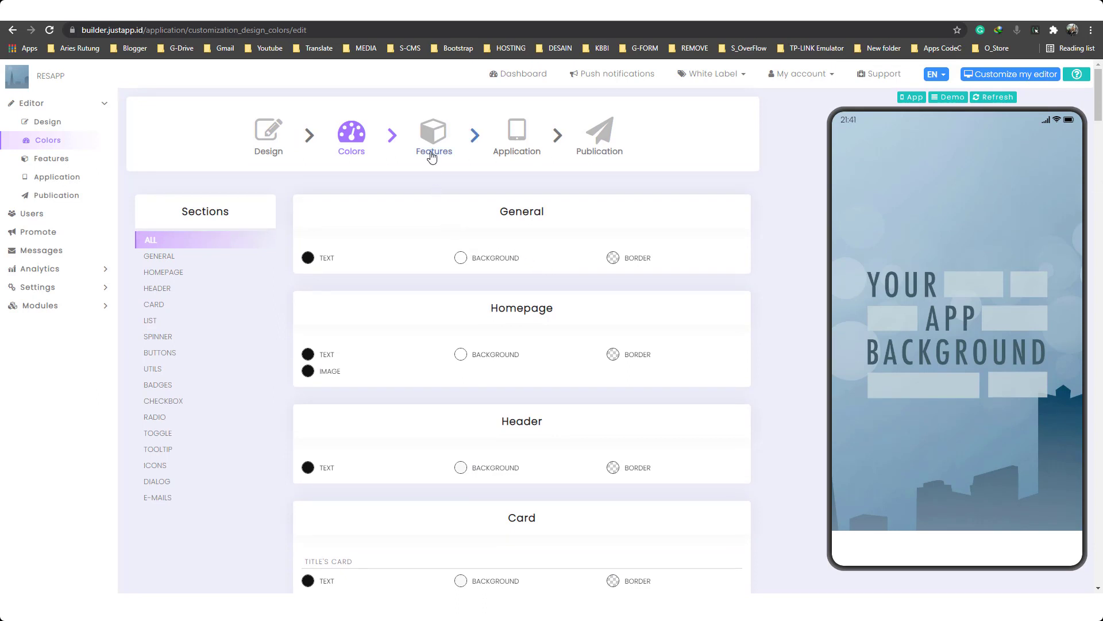
Go to the Features step and pick CATALOGPRO under Add Pages.
left_click(435, 129)
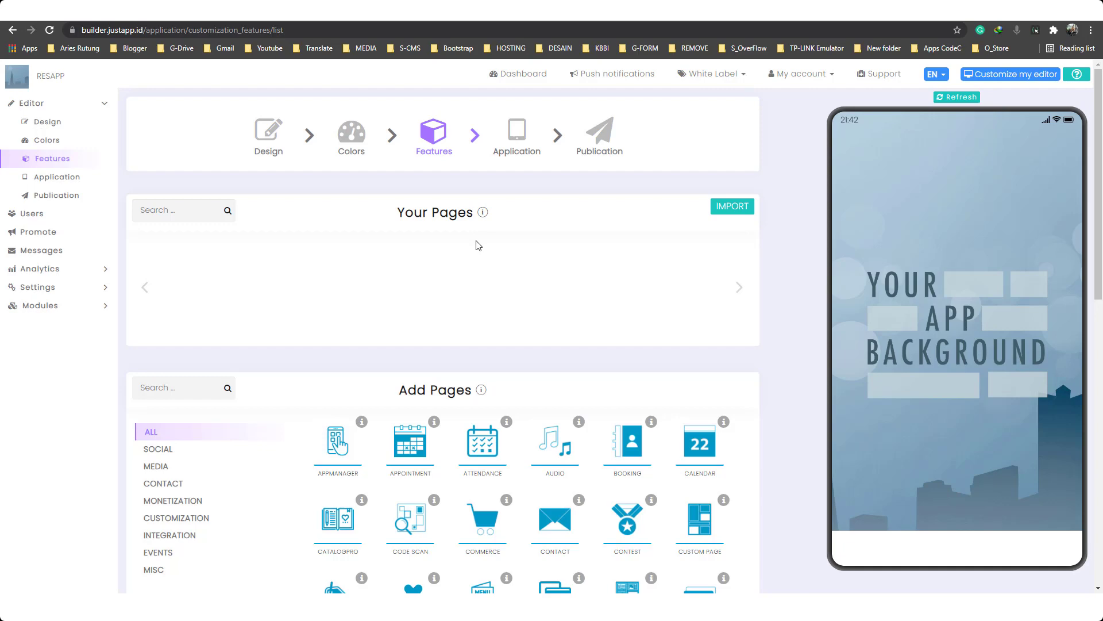
scroll(477, 244, "down", 2)
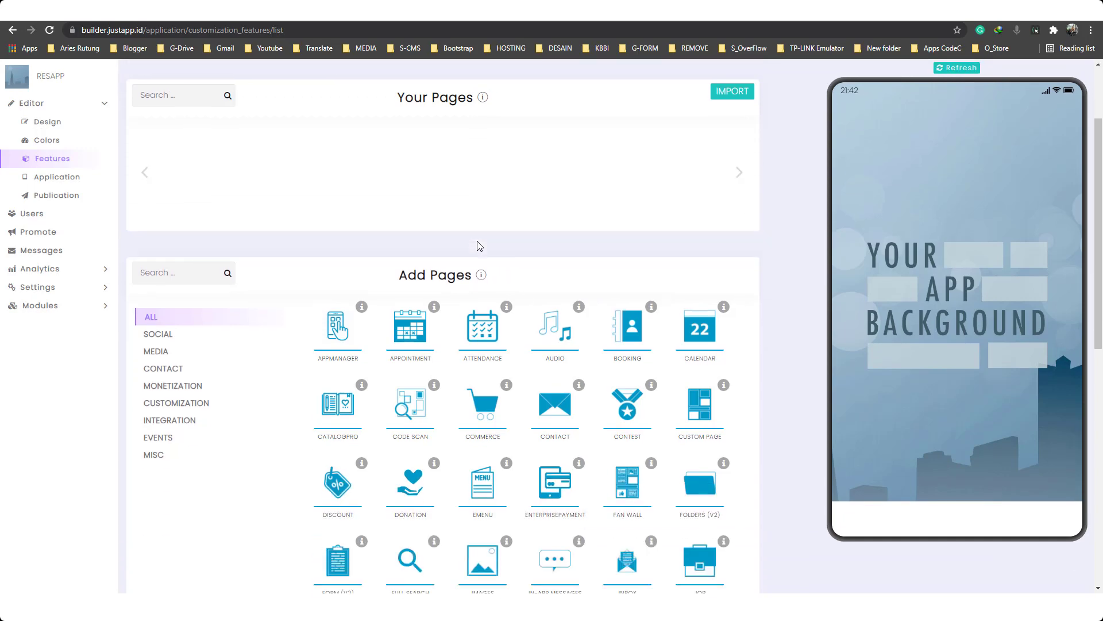
left_click(337, 428)
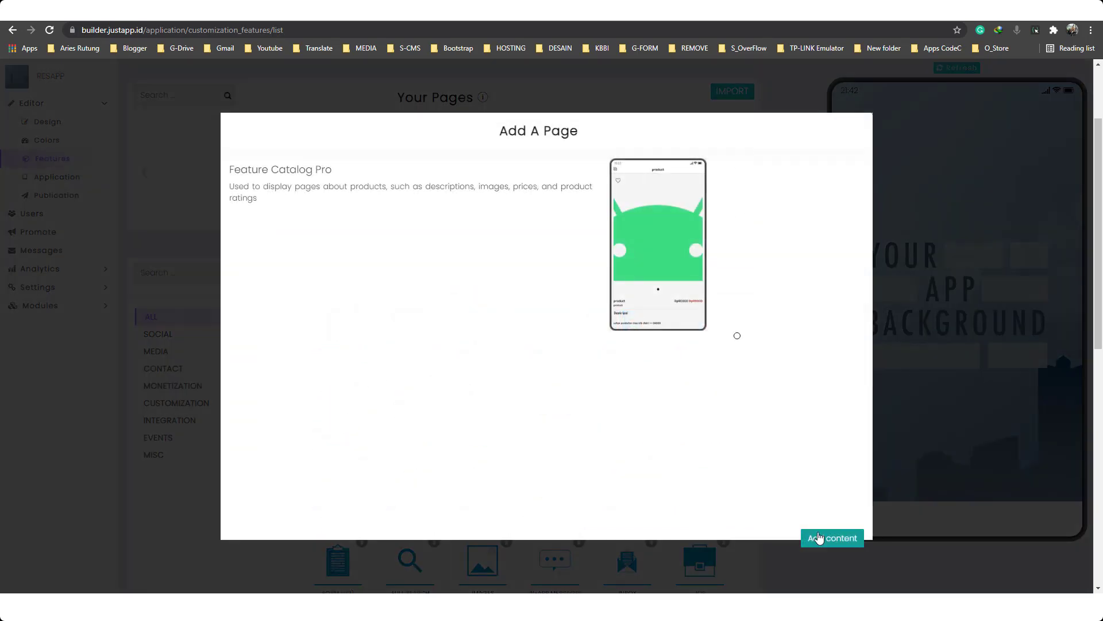
Add the Catalog Pro page, rename it Resep, and fill in the admin e-mail from a saved suggestion.
left_click(816, 521)
left_click_drag(279, 332, 161, 333)
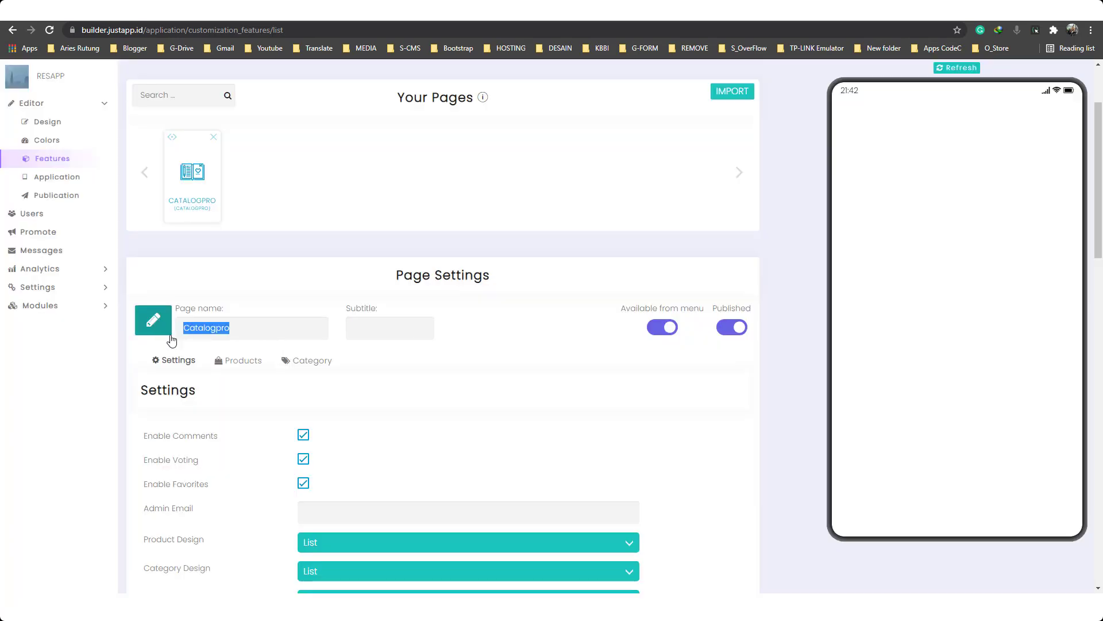
type("Resep")
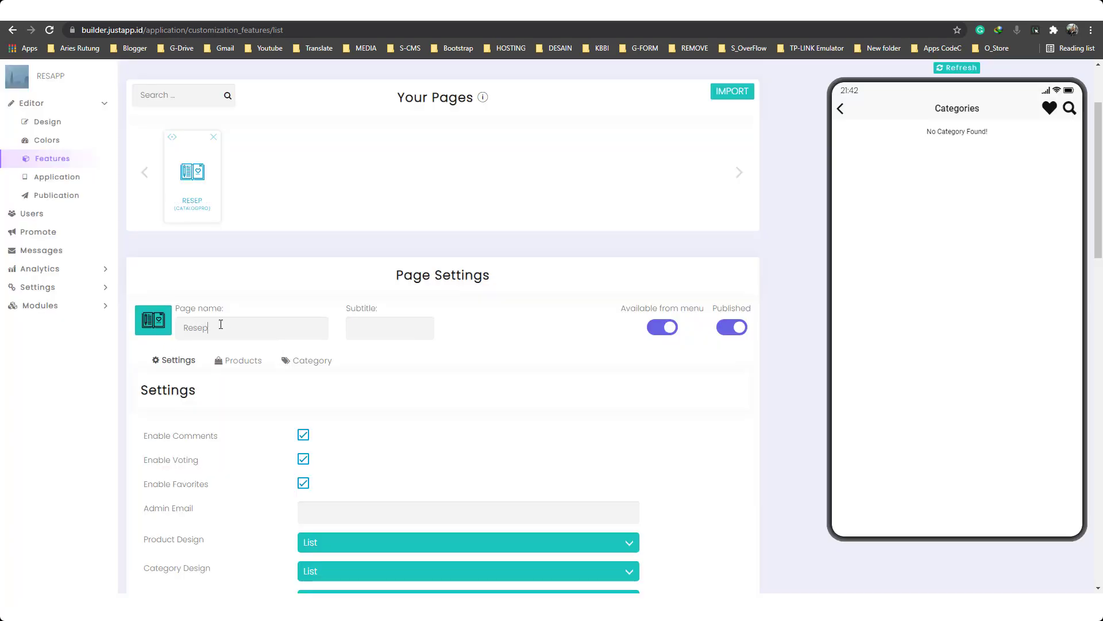
scroll(221, 325, "down", 3)
left_click_drag(141, 218, 225, 239)
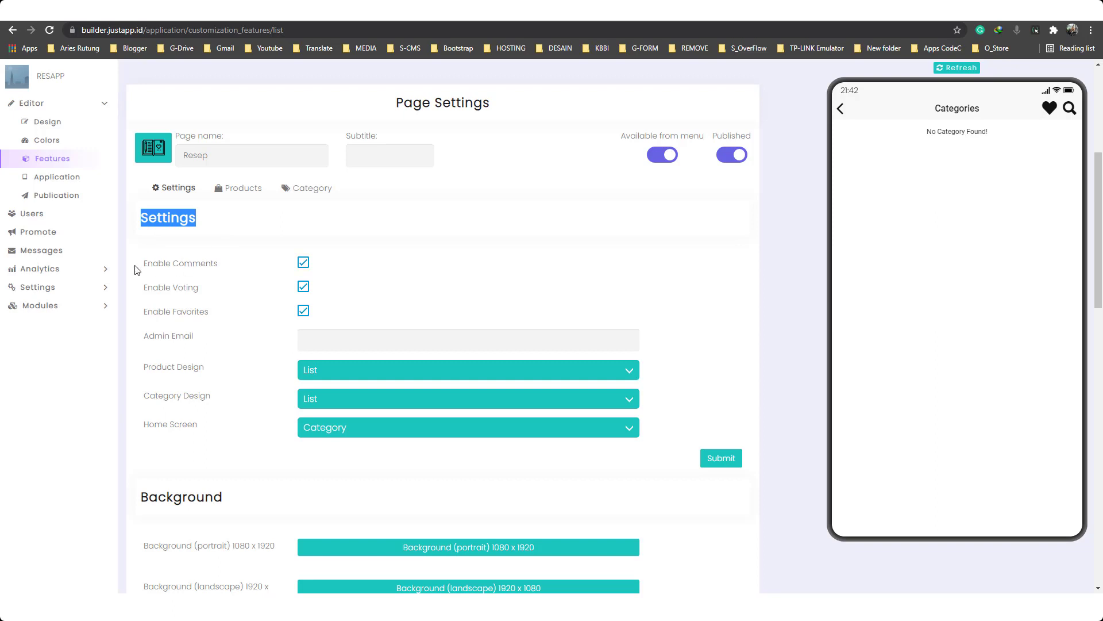
left_click_drag(144, 264, 231, 309)
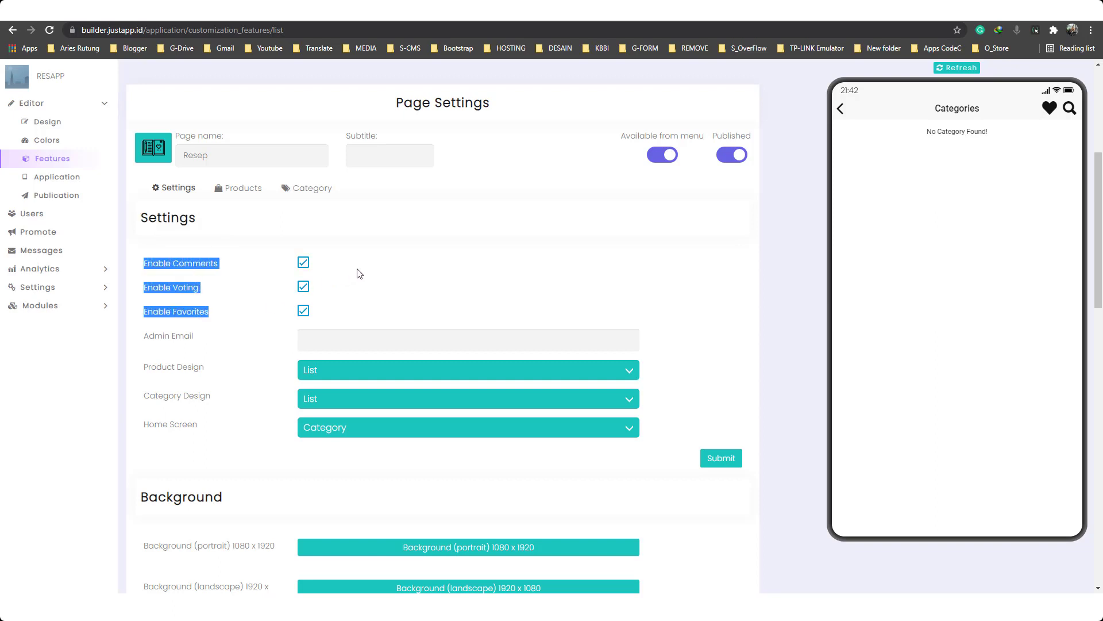
left_click(322, 342)
left_click(337, 364)
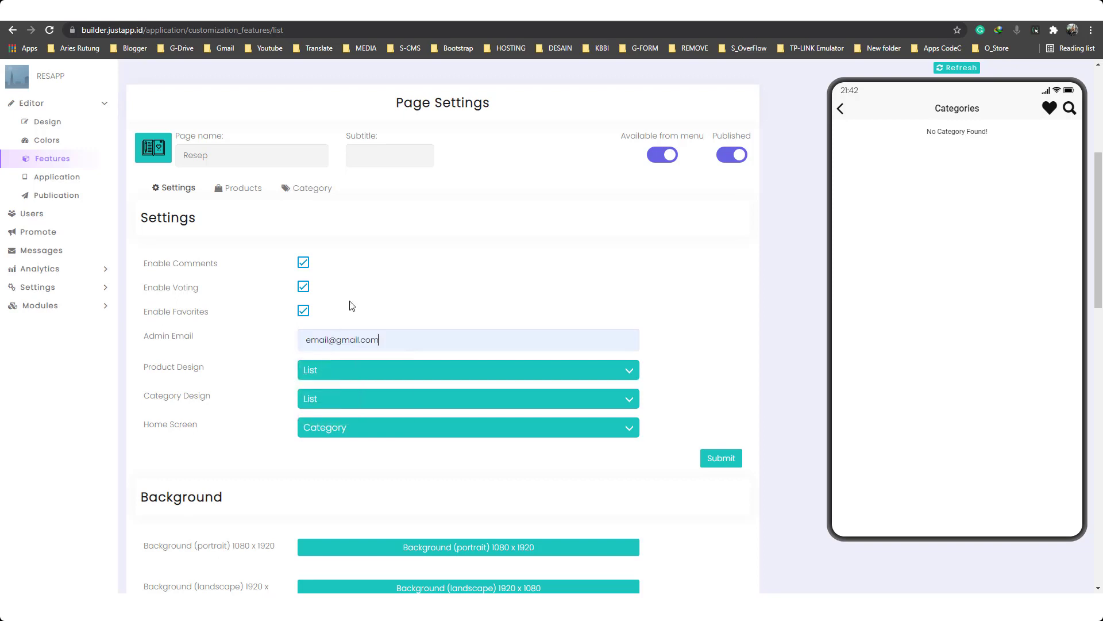
scroll(353, 305, "down", 1)
scroll(230, 279, "down", 1)
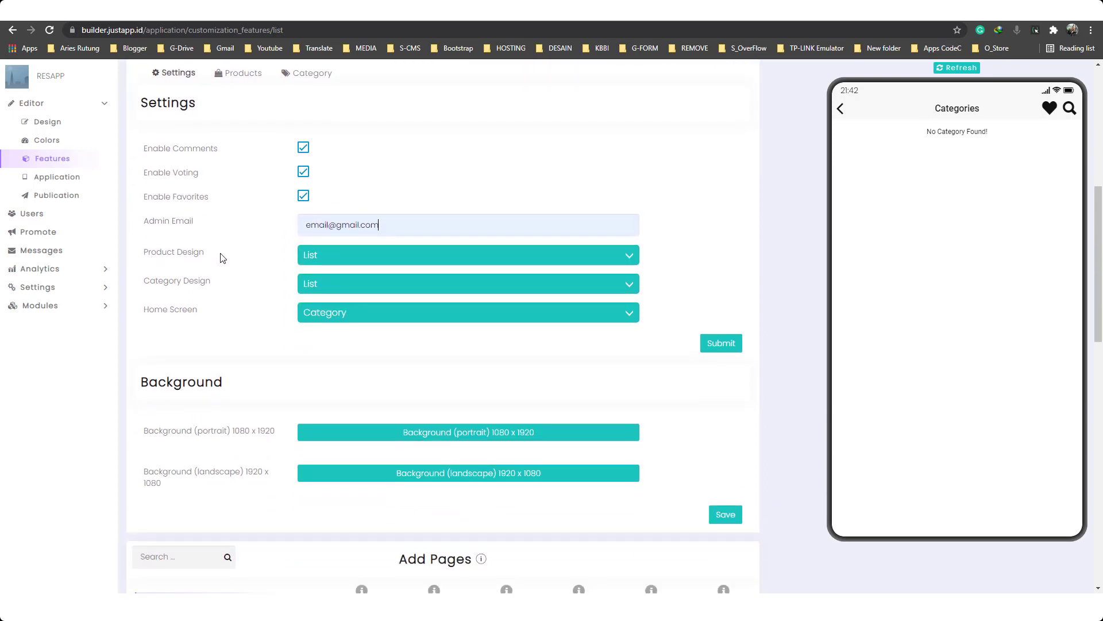
Set Product and Category Design to Grid and Home Screen to Product, then submit.
left_click(316, 256)
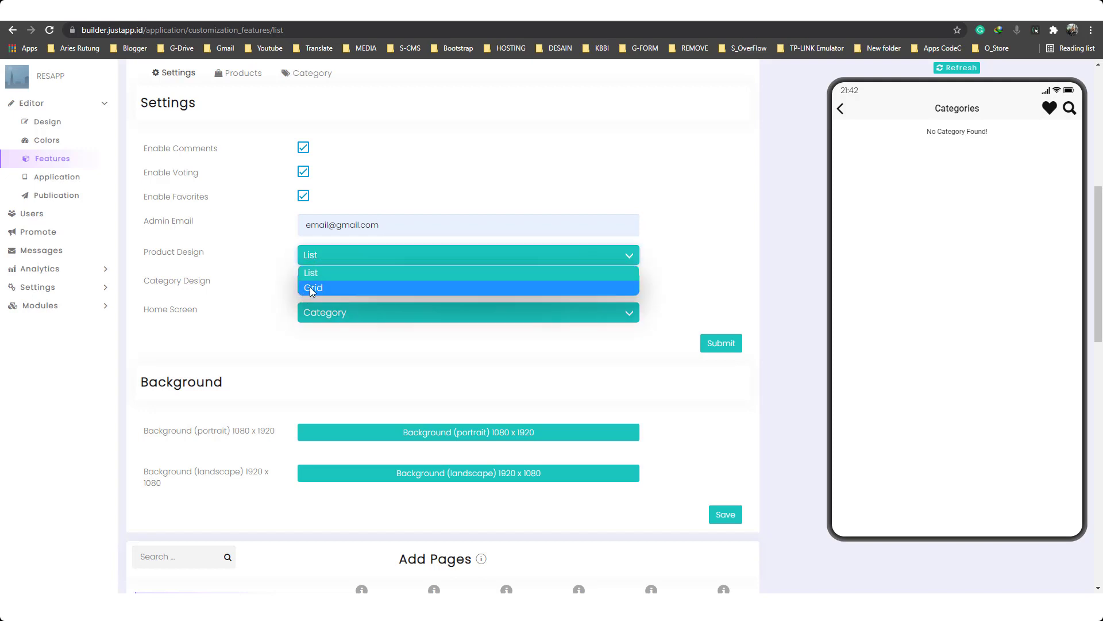
left_click(311, 288)
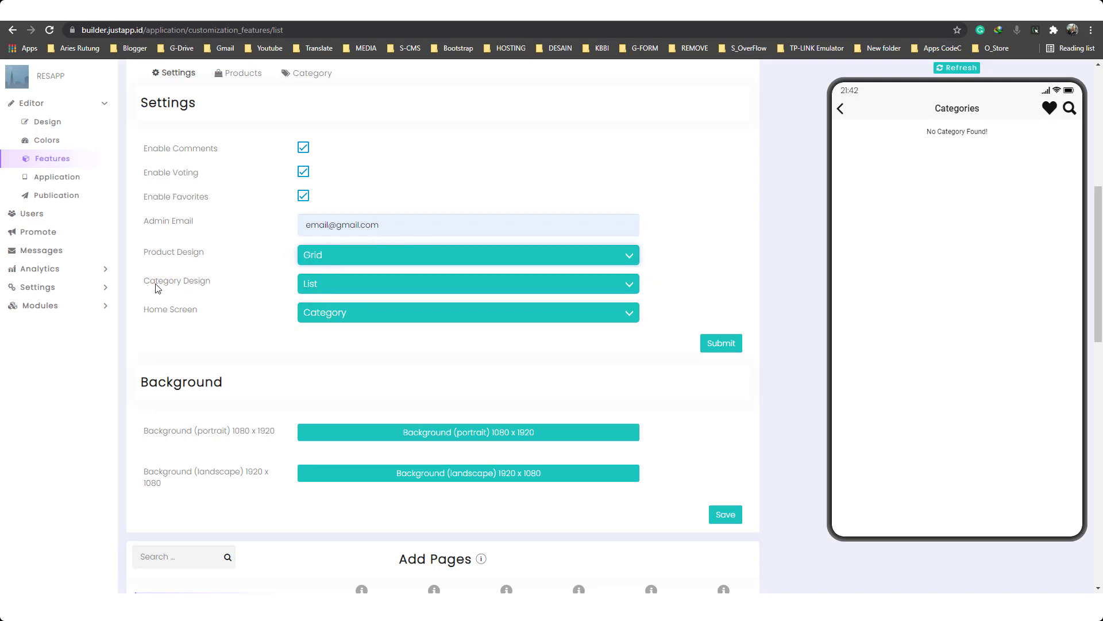
left_click(317, 283)
left_click(316, 316)
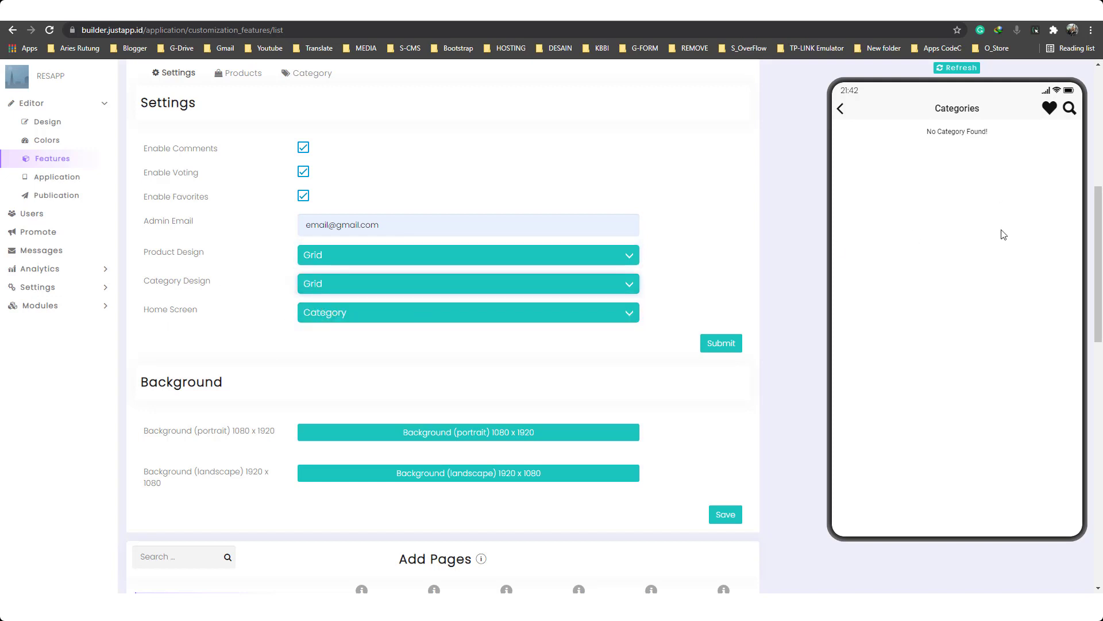
left_click(360, 310)
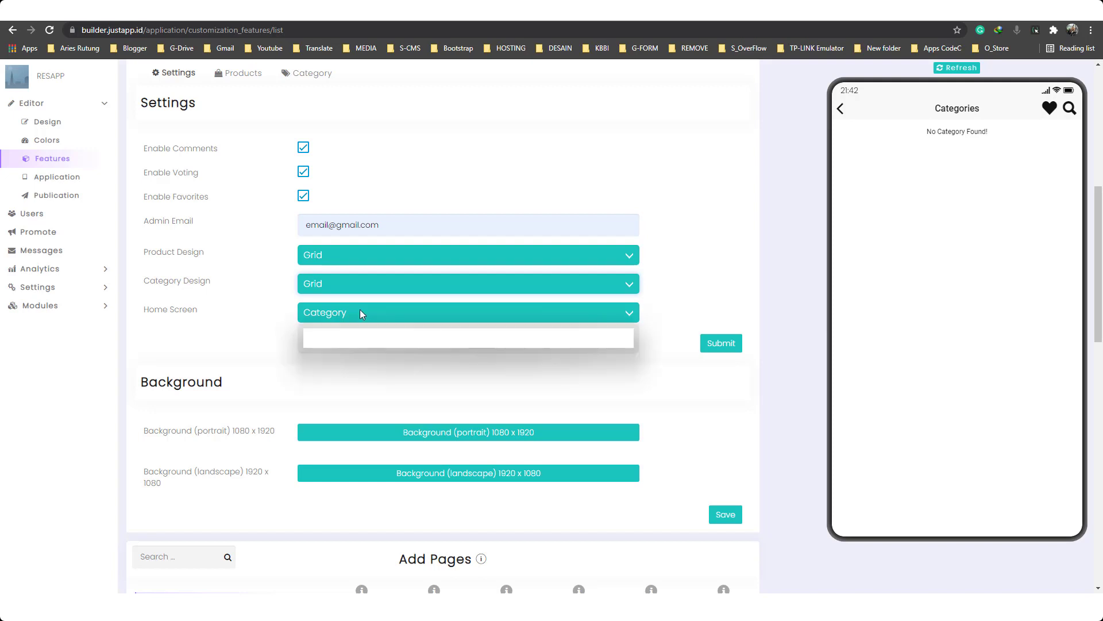
left_click(334, 330)
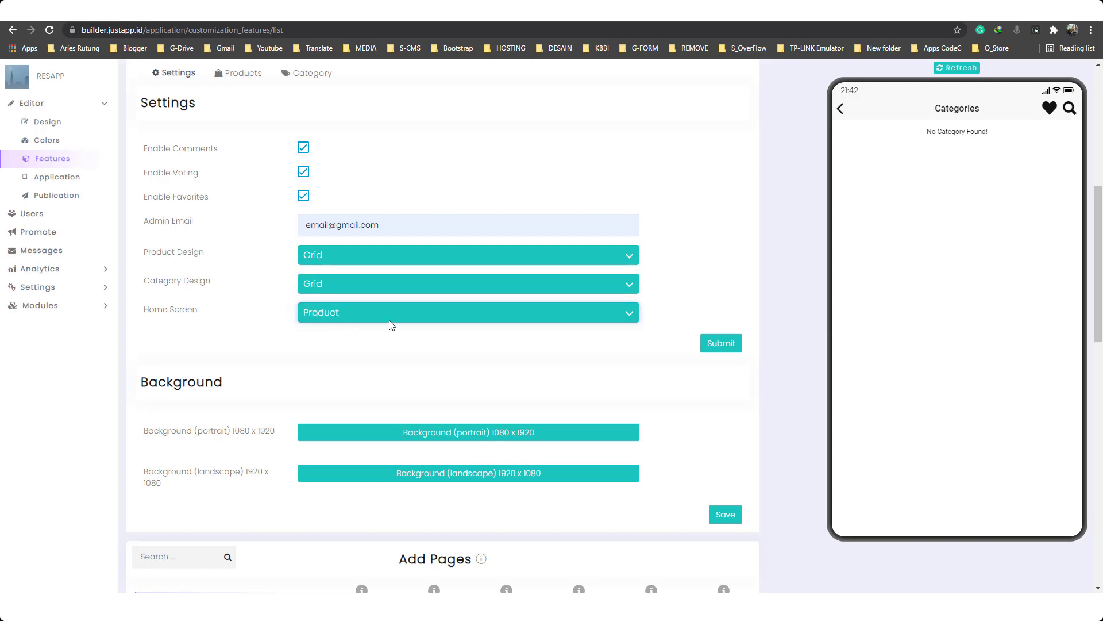
left_click(715, 343)
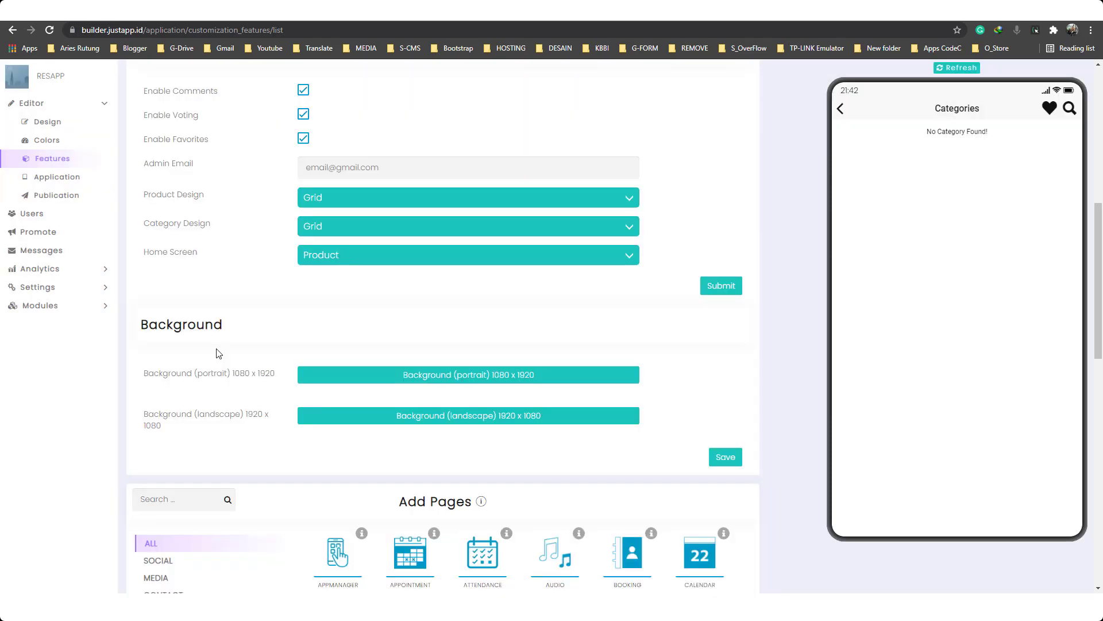
Scroll through the Resep page settings down to the Add Pages section with the Commerce tile.
scroll(338, 332, "up", 3)
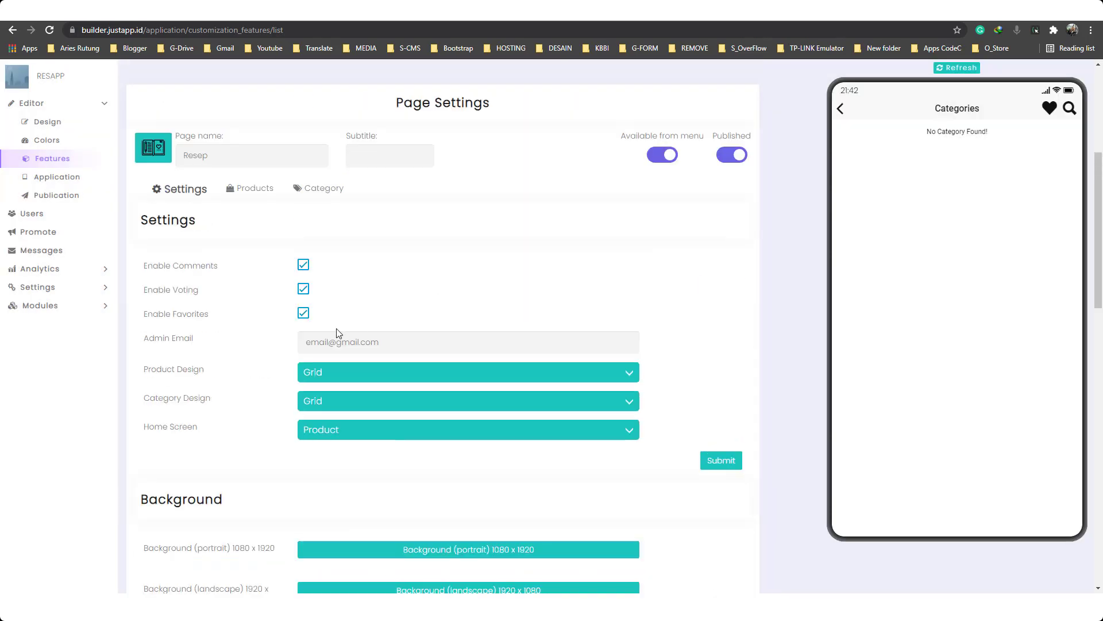
scroll(164, 243, "up", 1)
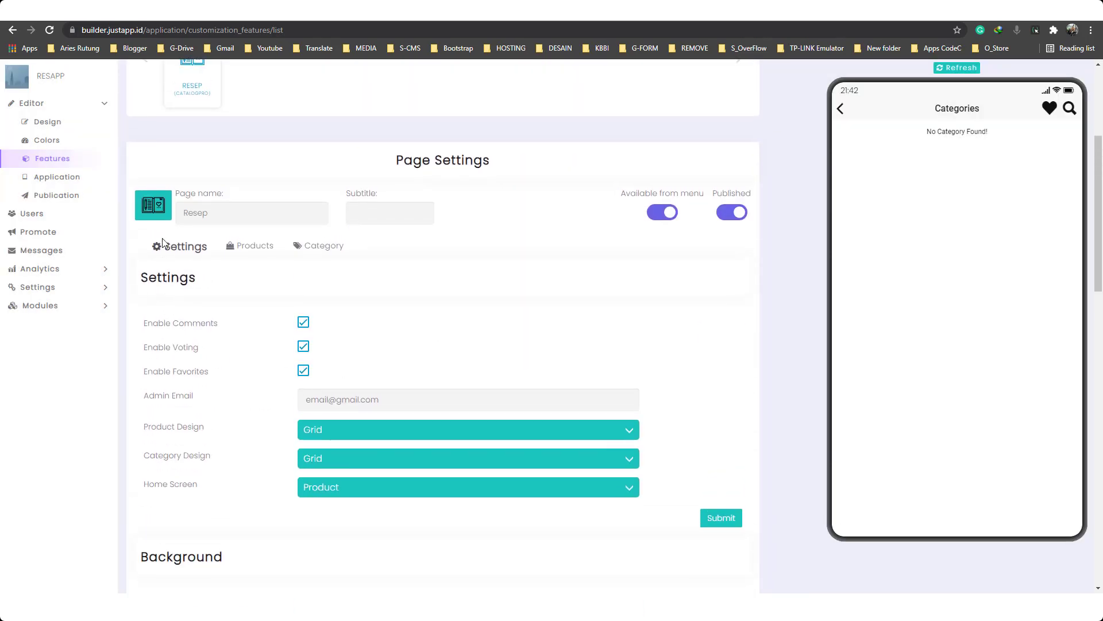
scroll(299, 336, "up", 1)
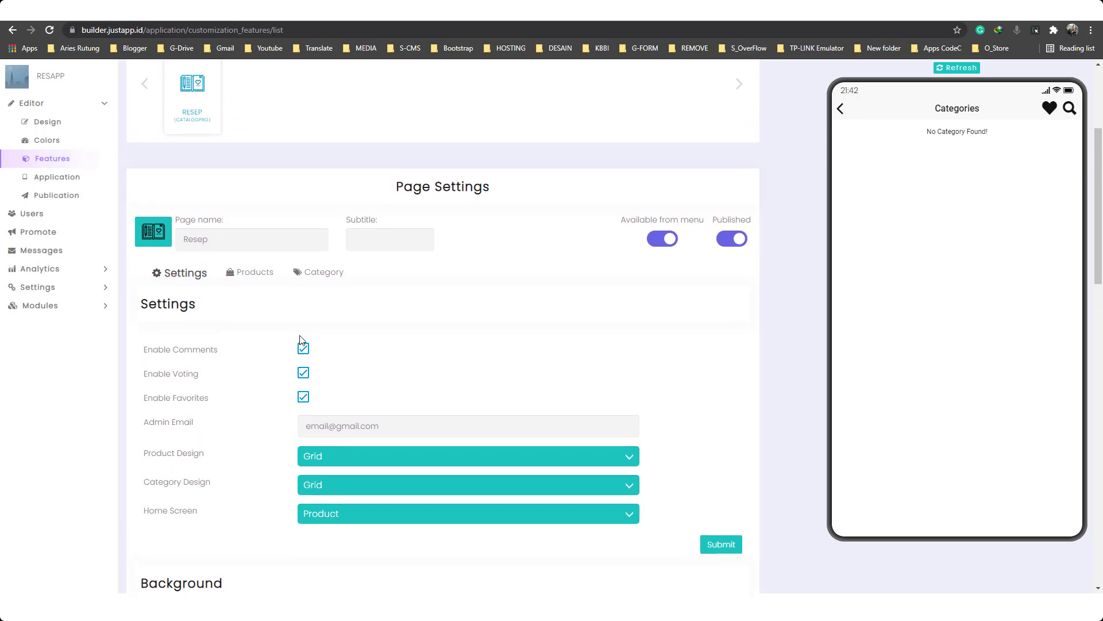
scroll(299, 356, "down", 1)
scroll(277, 363, "up", 2)
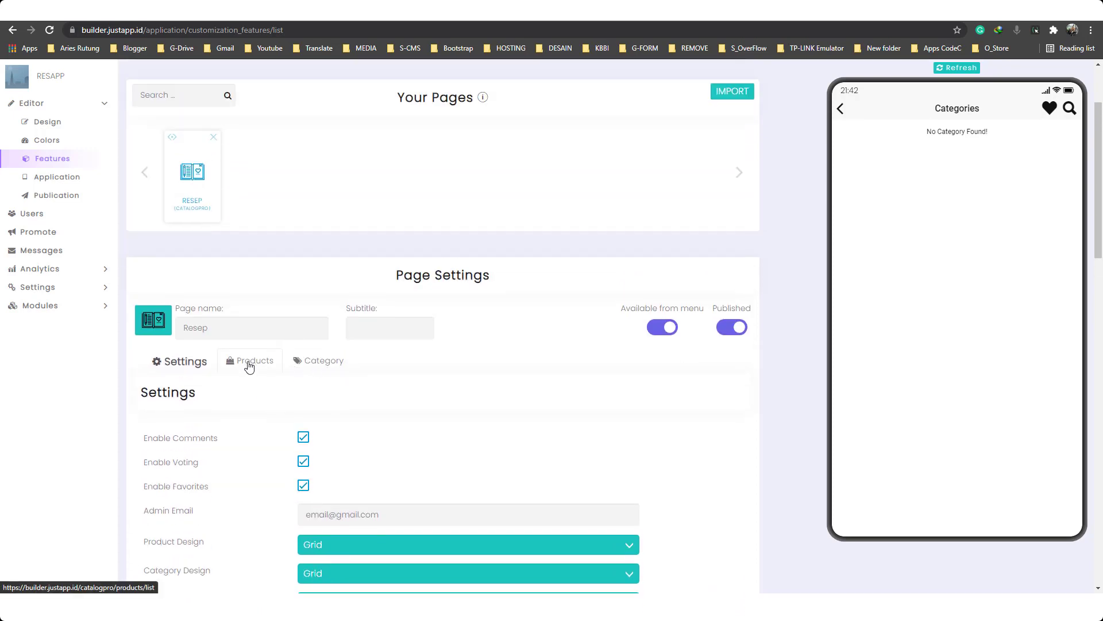
scroll(577, 365, "down", 1)
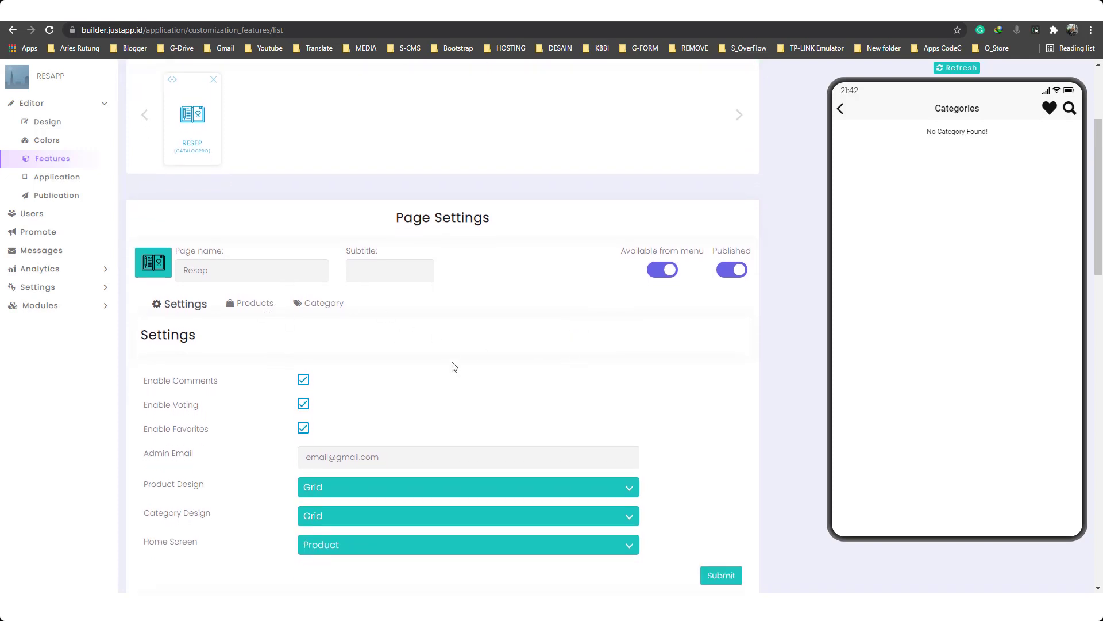
scroll(475, 393, "down", 2)
scroll(475, 393, "up", 1)
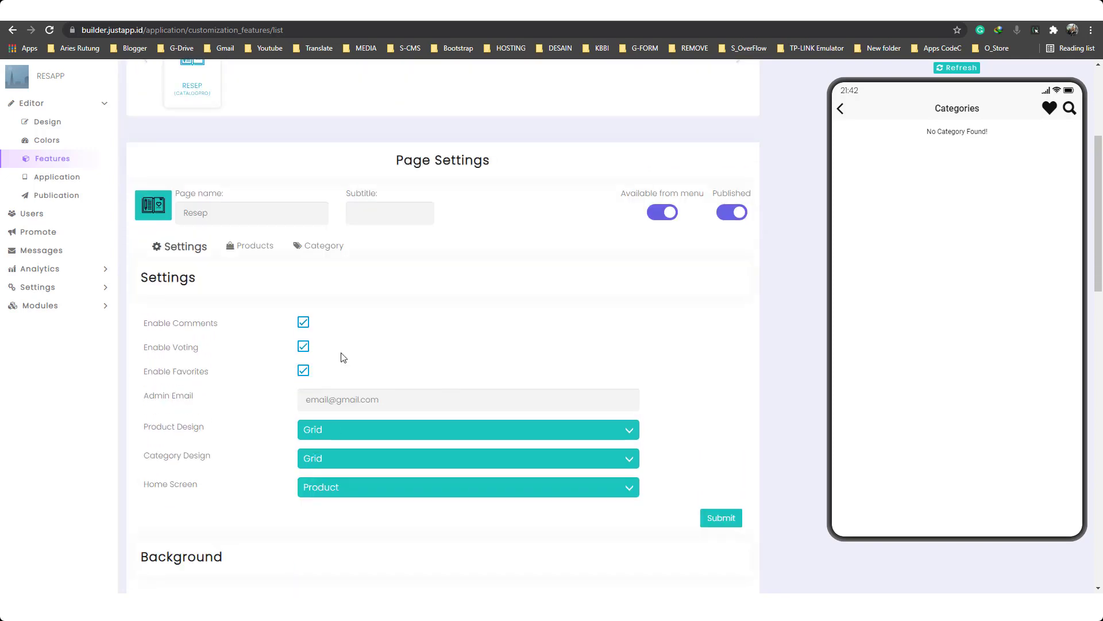
scroll(385, 302, "up", 1)
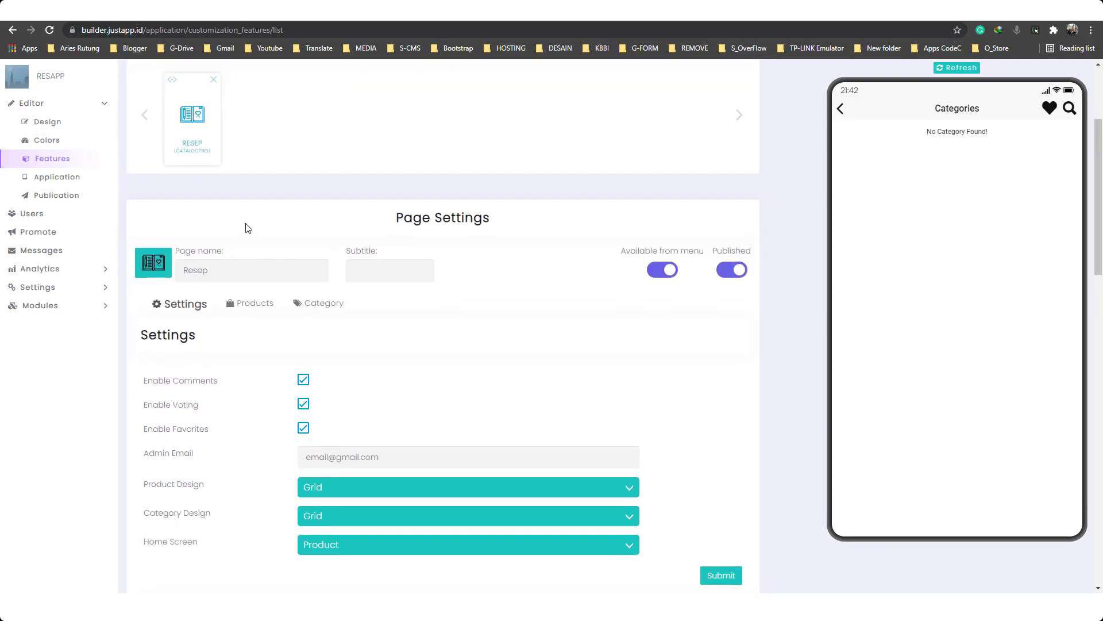
scroll(328, 299, "down", 5)
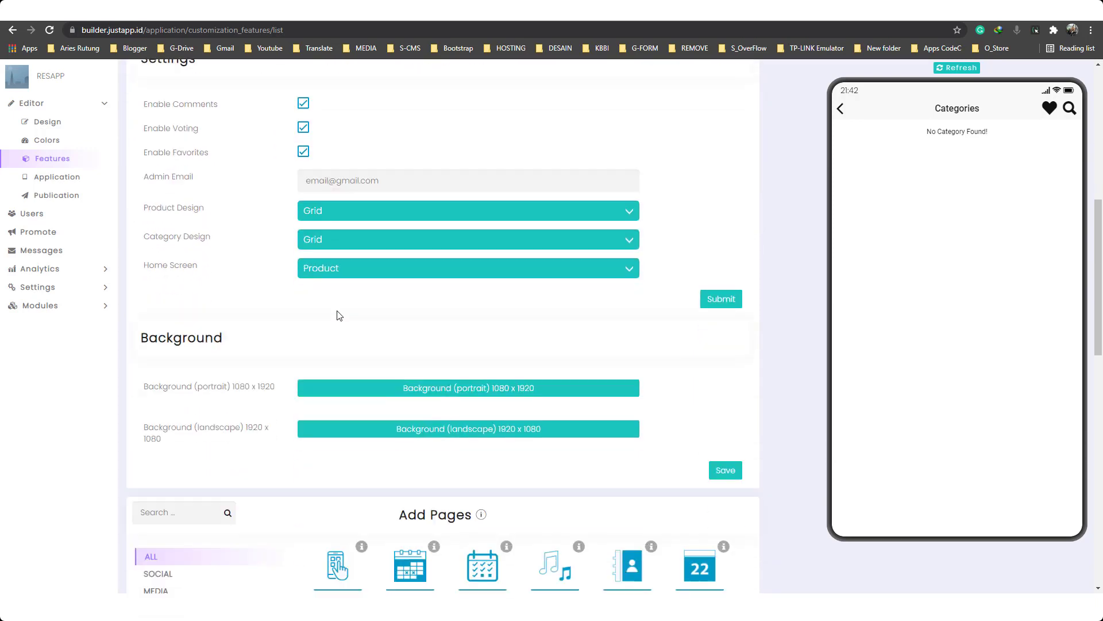
scroll(337, 312, "up", 8)
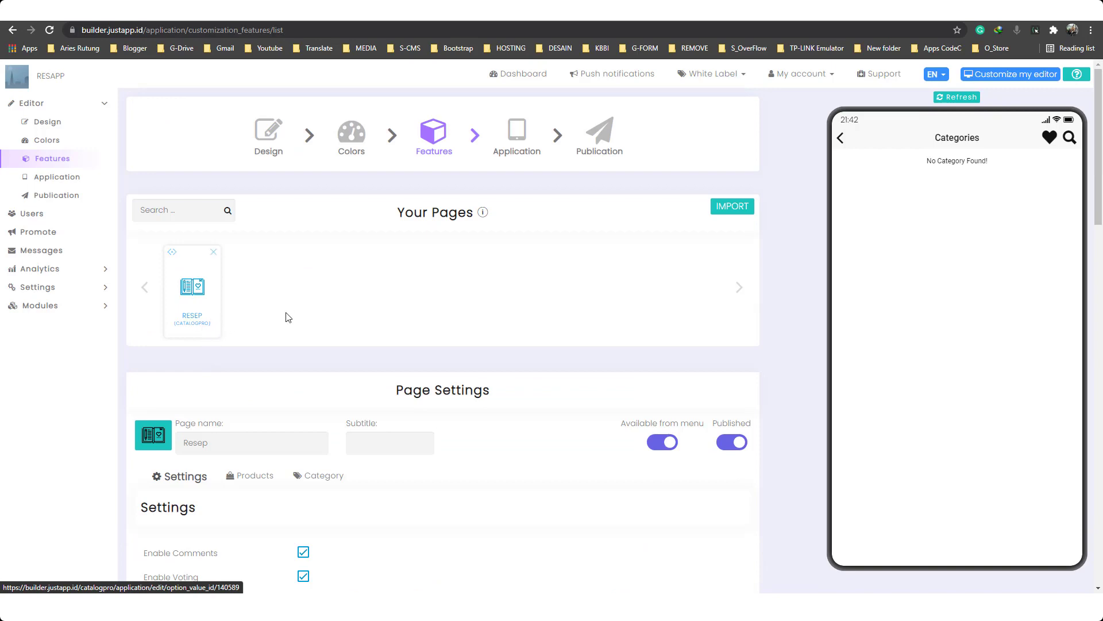
scroll(290, 316, "down", 4)
scroll(294, 317, "down", 9)
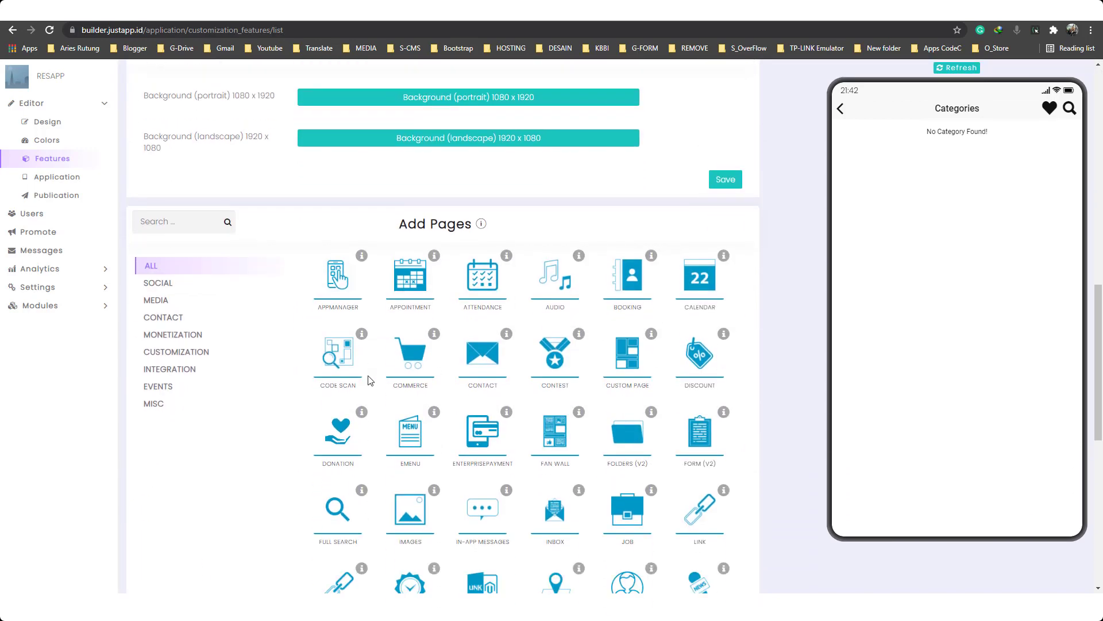
Add a Commerce page to RESAPP and rename it from Commerce to Produk.
left_click(408, 368)
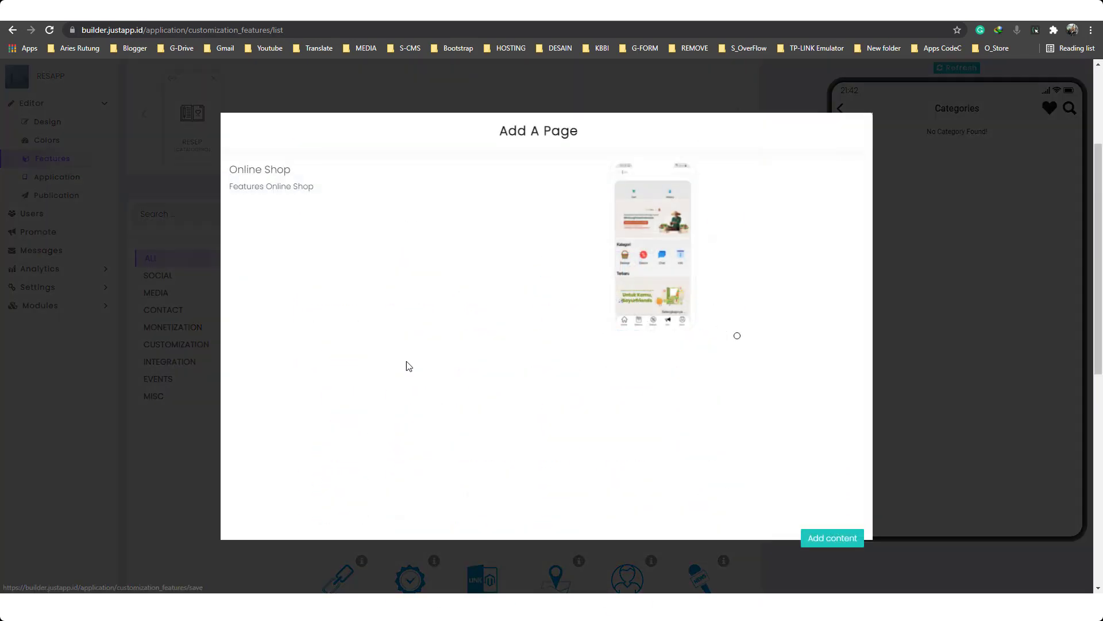
left_click(832, 538)
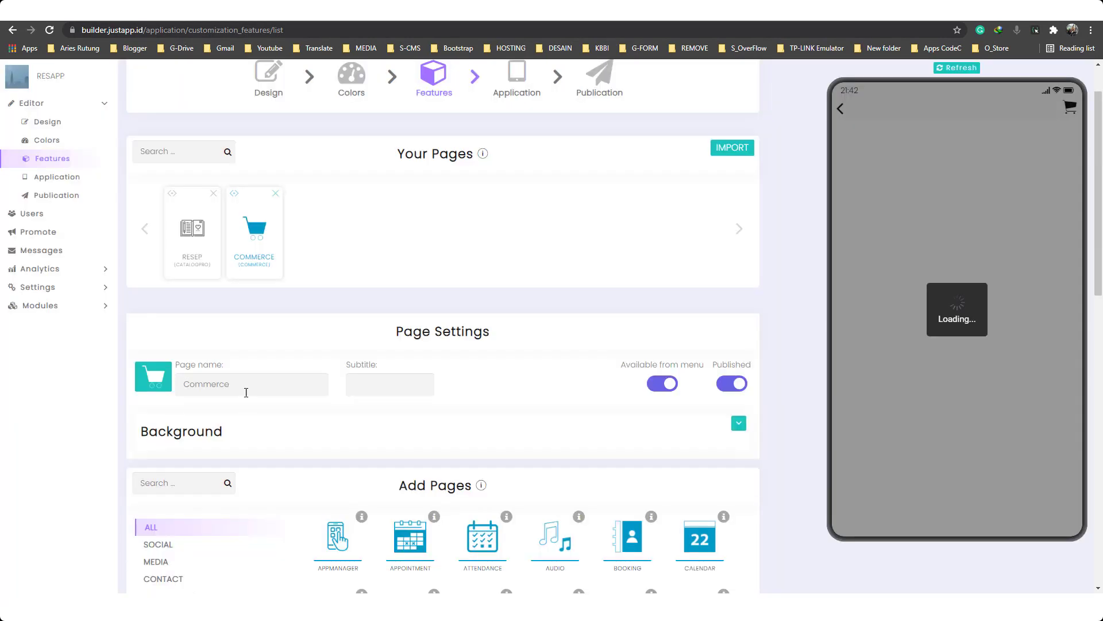
left_click(247, 384)
double_click(220, 384)
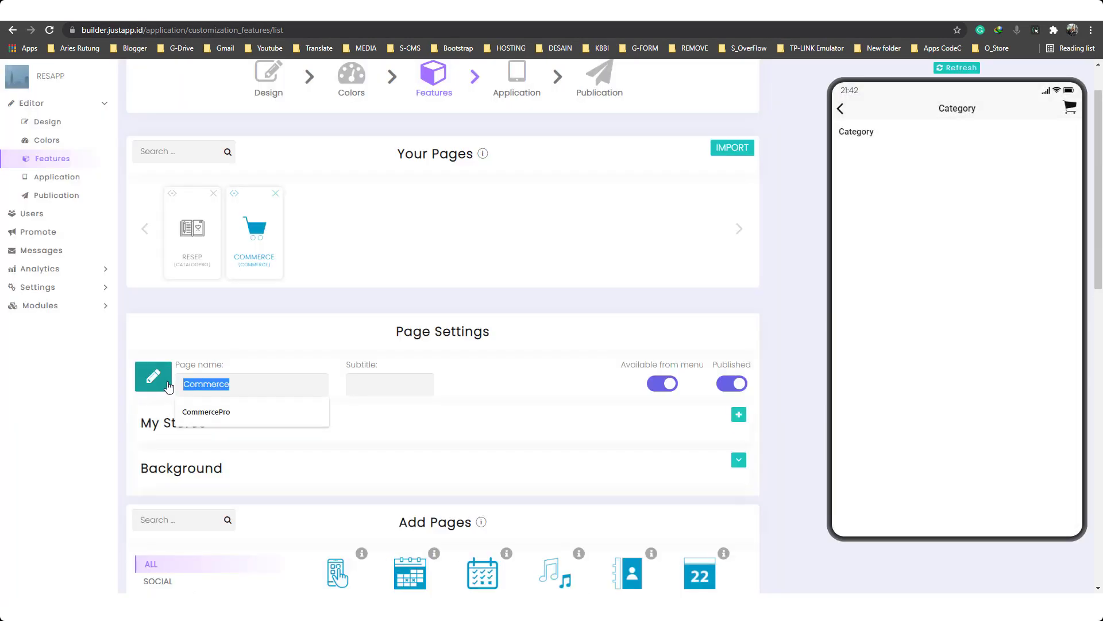
type("Produk")
key("Return")
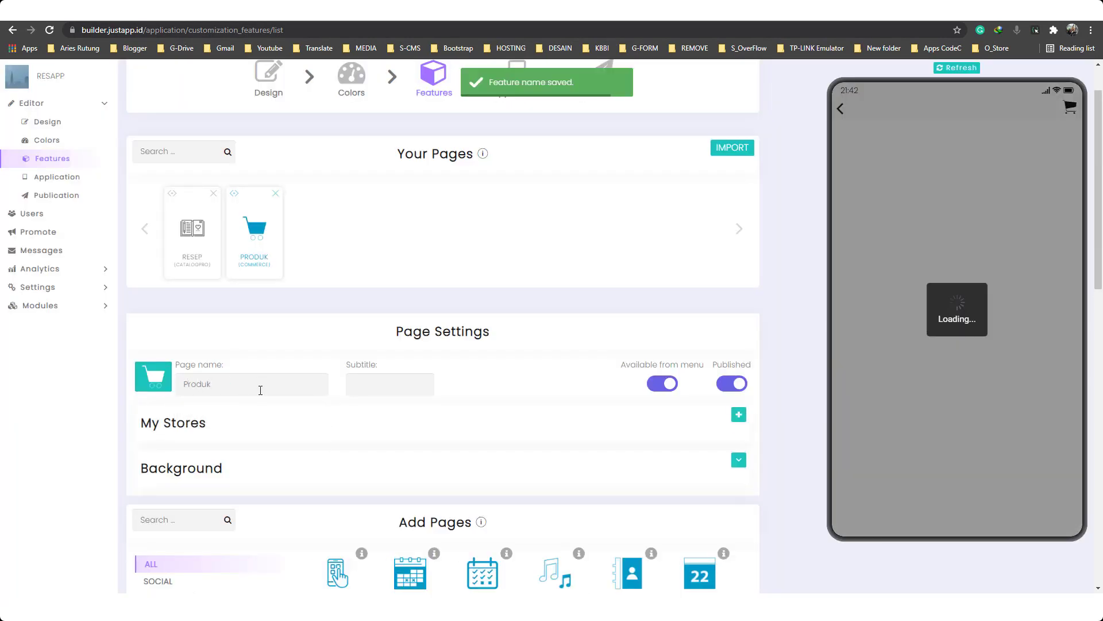
scroll(264, 380, "down", 2)
left_click_drag(141, 309, 259, 315)
Add a store to Produk, autofilling its contact details and setting hours of operation to 12.
left_click(739, 300)
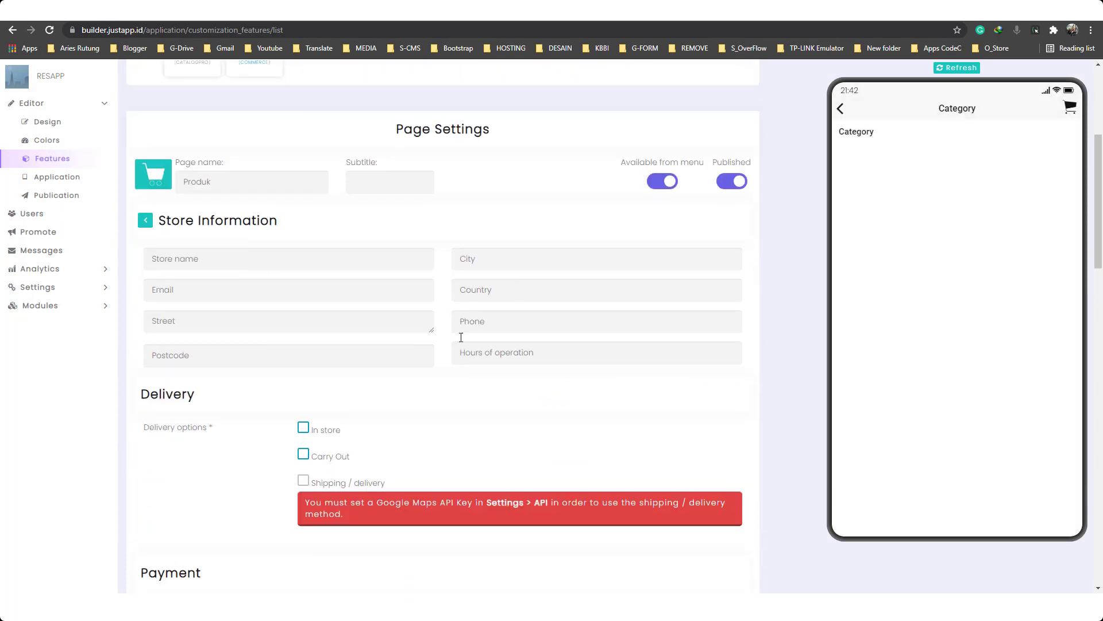
left_click(192, 231)
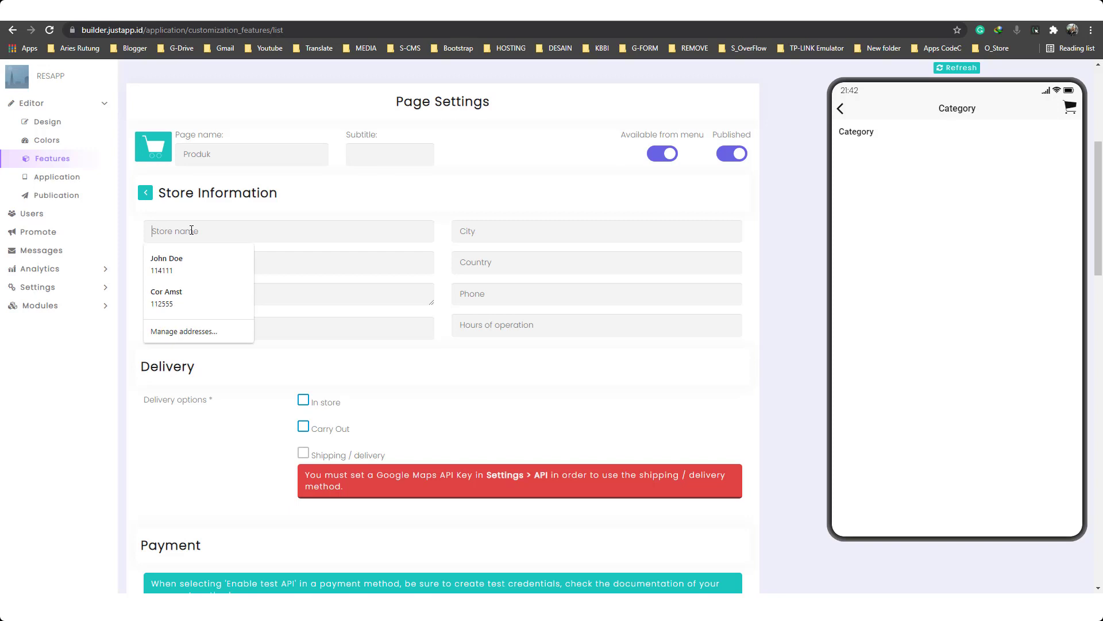
left_click(191, 264)
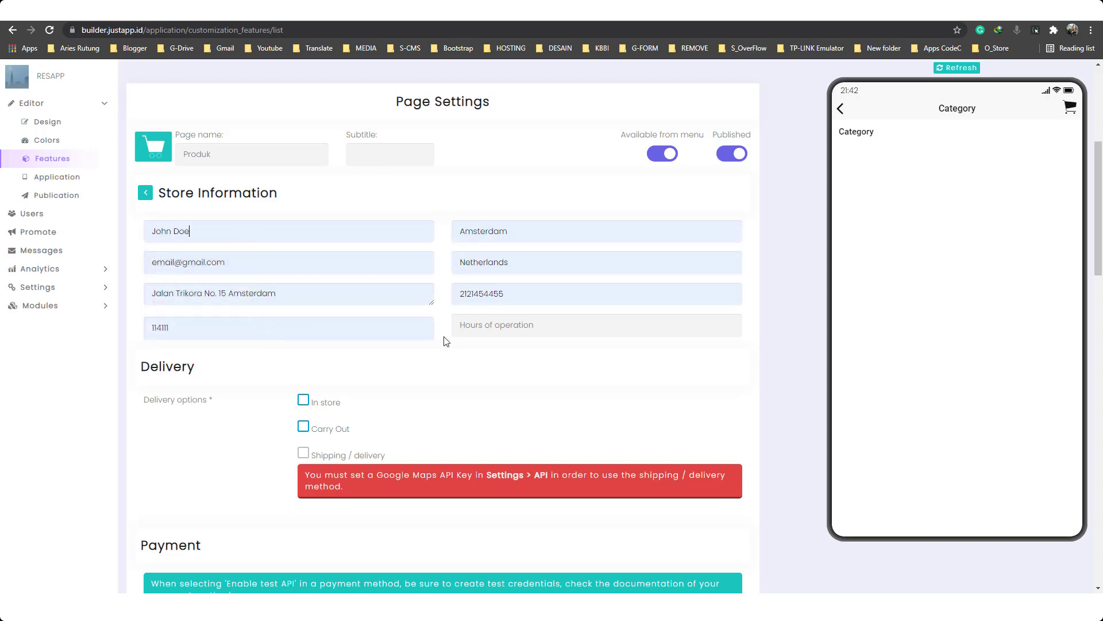
left_click(471, 325)
left_click(464, 371)
scroll(414, 313, "down", 3)
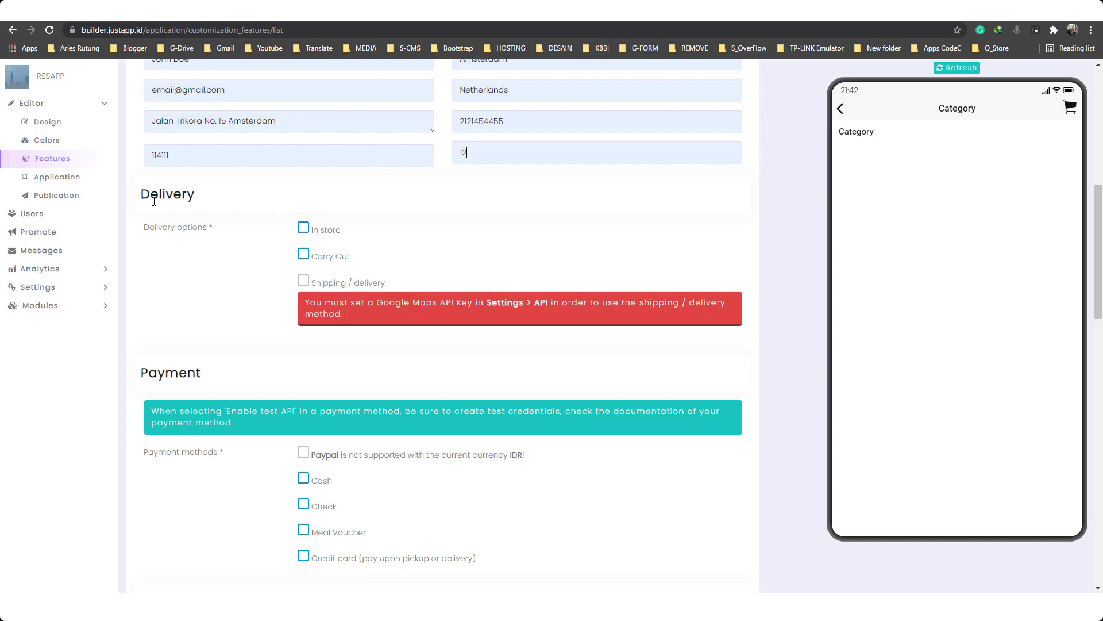
Enable In store and Carry Out delivery, Check and Credit card payments, keep tax 0, and save.
left_click(303, 228)
left_click(305, 253)
scroll(345, 246, "down", 3)
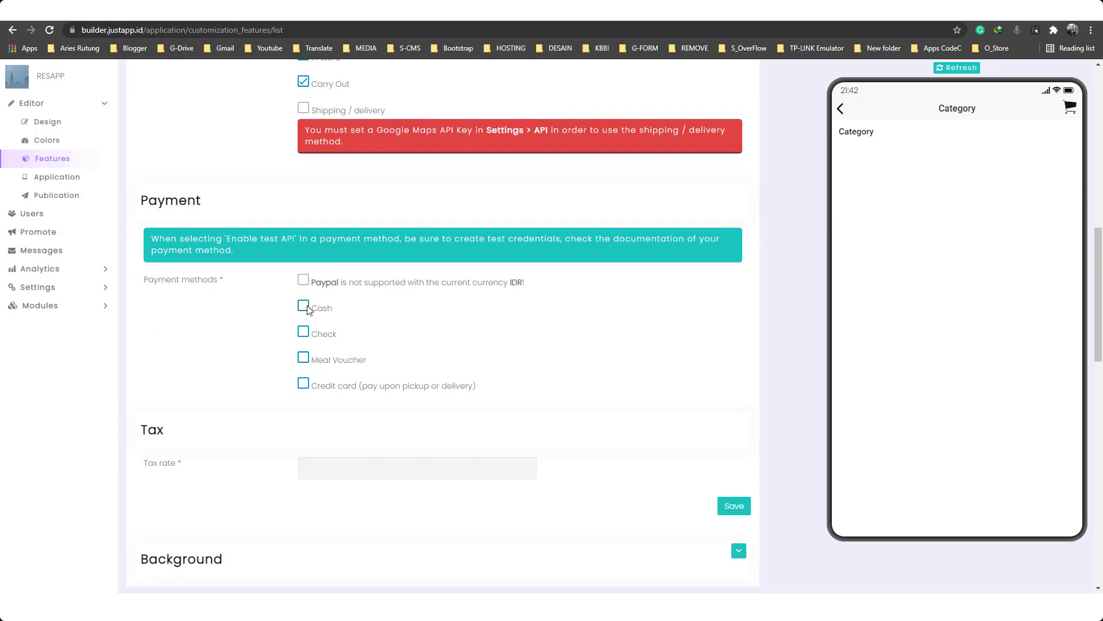
left_click(304, 334)
scroll(314, 366, "down", 2)
left_click(303, 269)
left_click(315, 348)
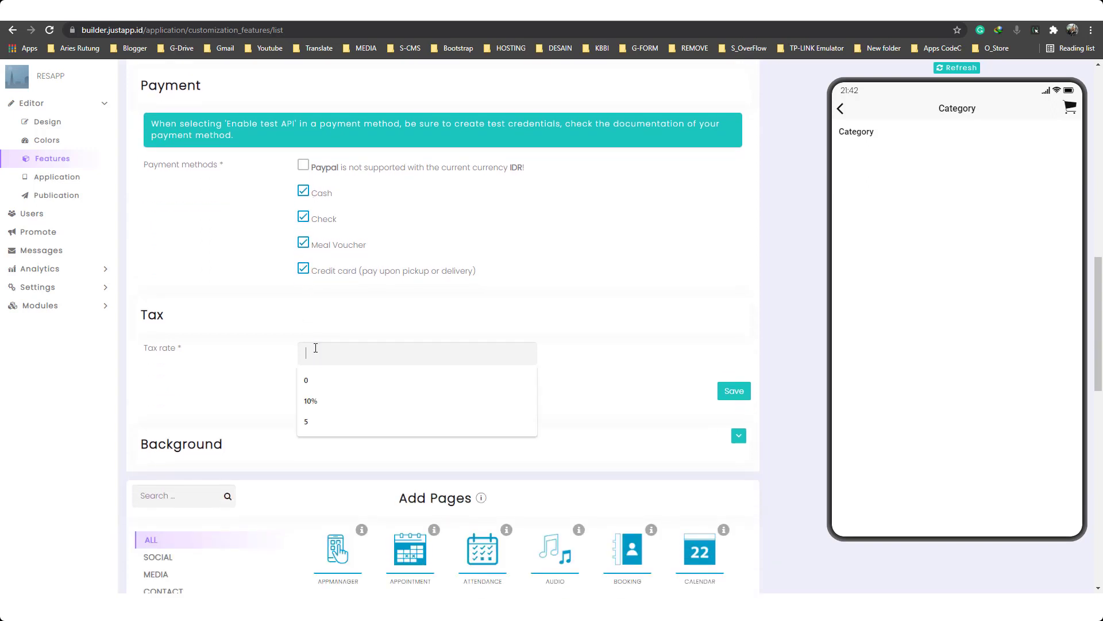
left_click(315, 347)
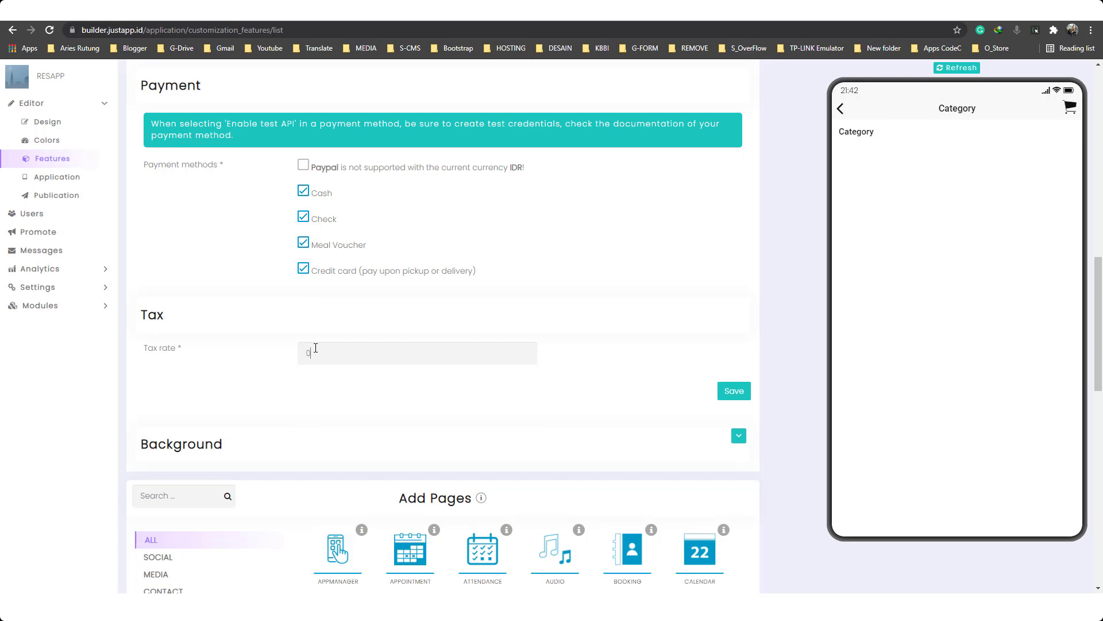
left_click(734, 390)
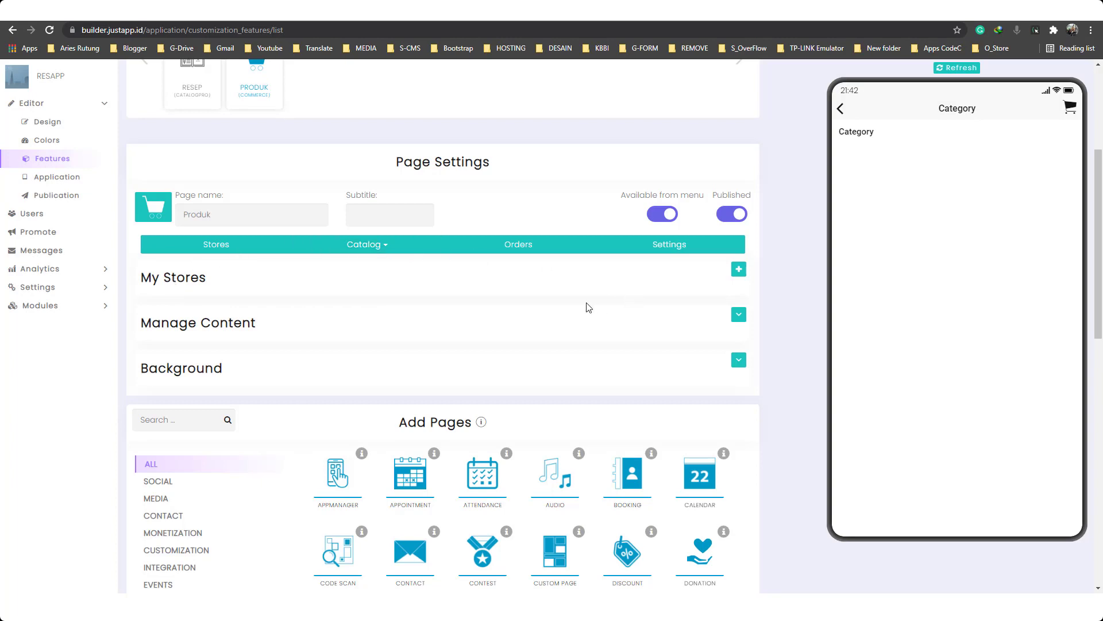
Expand Manage Content and switch the Produk store to its Settings view.
left_click_drag(142, 323, 356, 335)
left_click(739, 315)
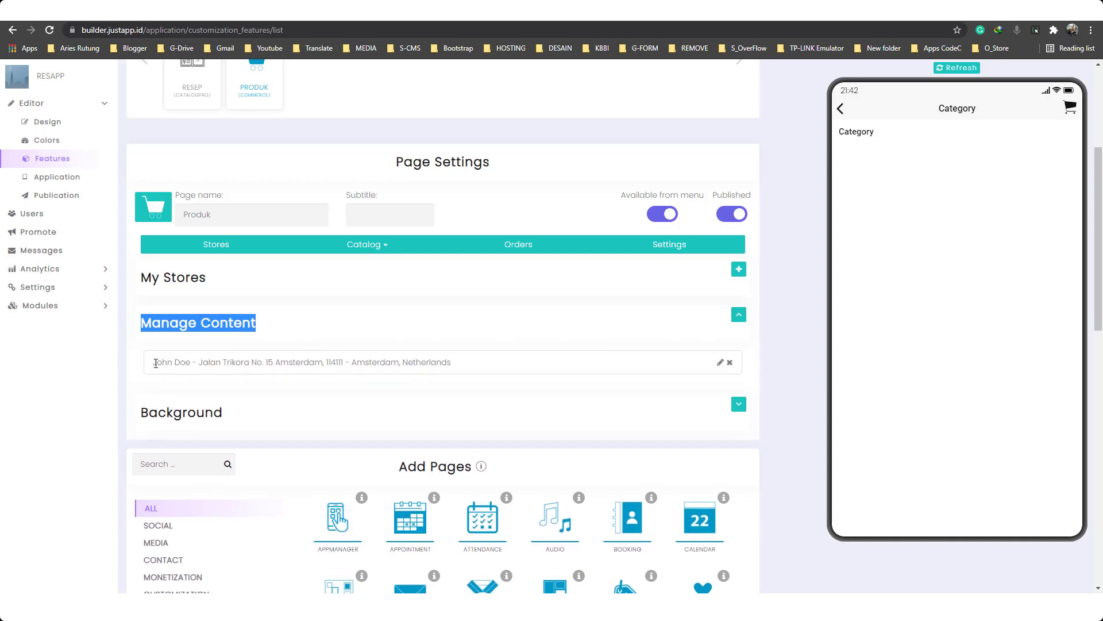
left_click_drag(155, 363, 474, 374)
left_click(553, 355)
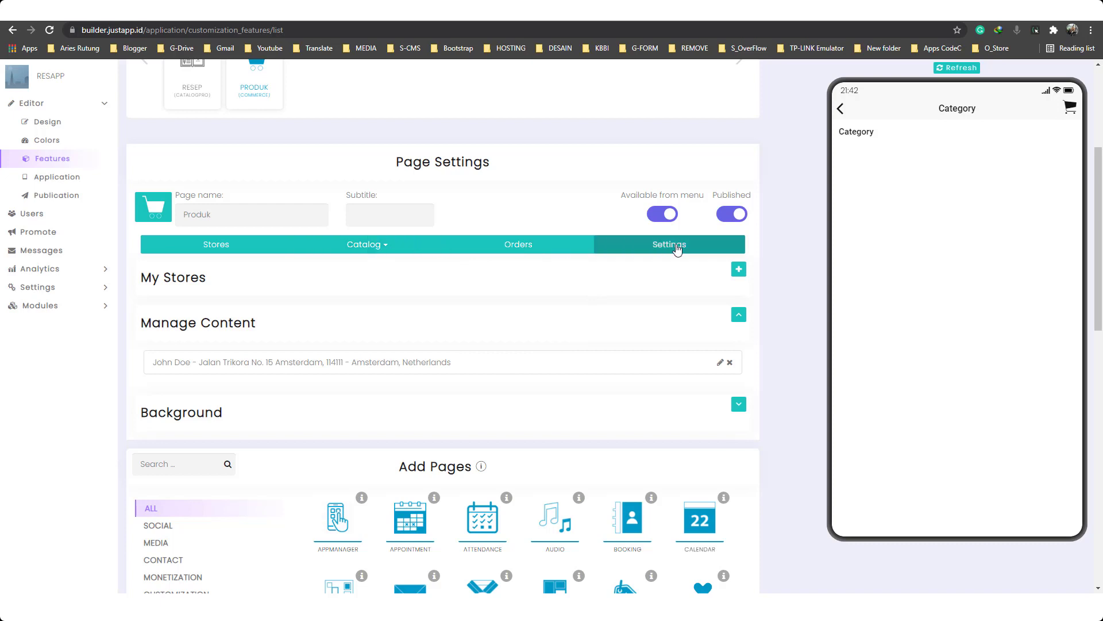
left_click(677, 248)
Keep Phone number Mandatory and set the Birthday and Invoicing address user fields to Hidden.
left_click_drag(141, 251, 220, 264)
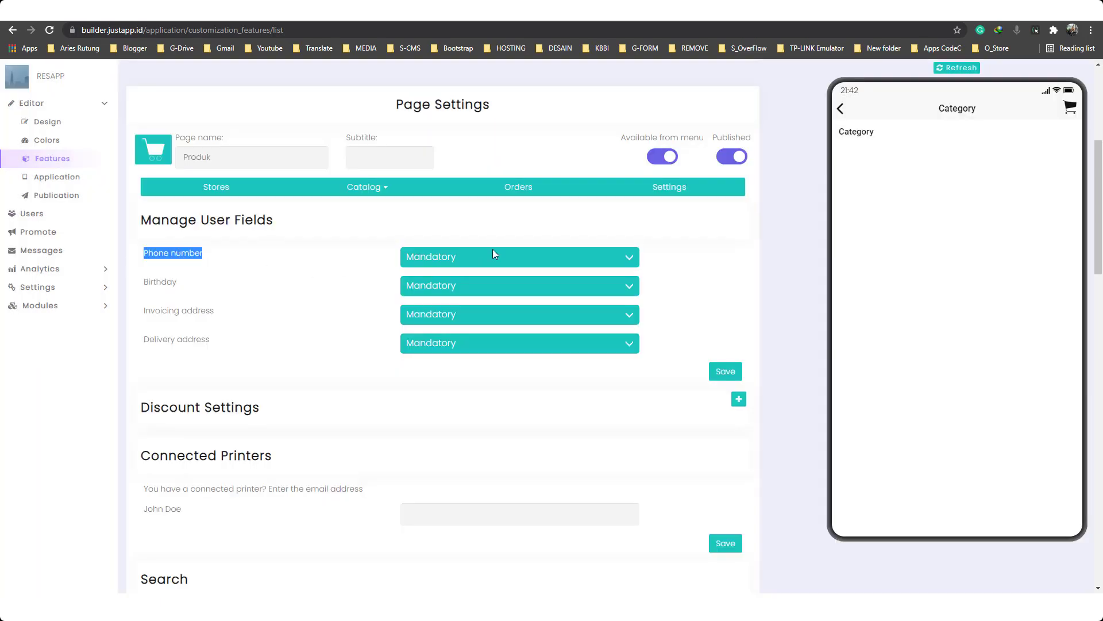
left_click(457, 257)
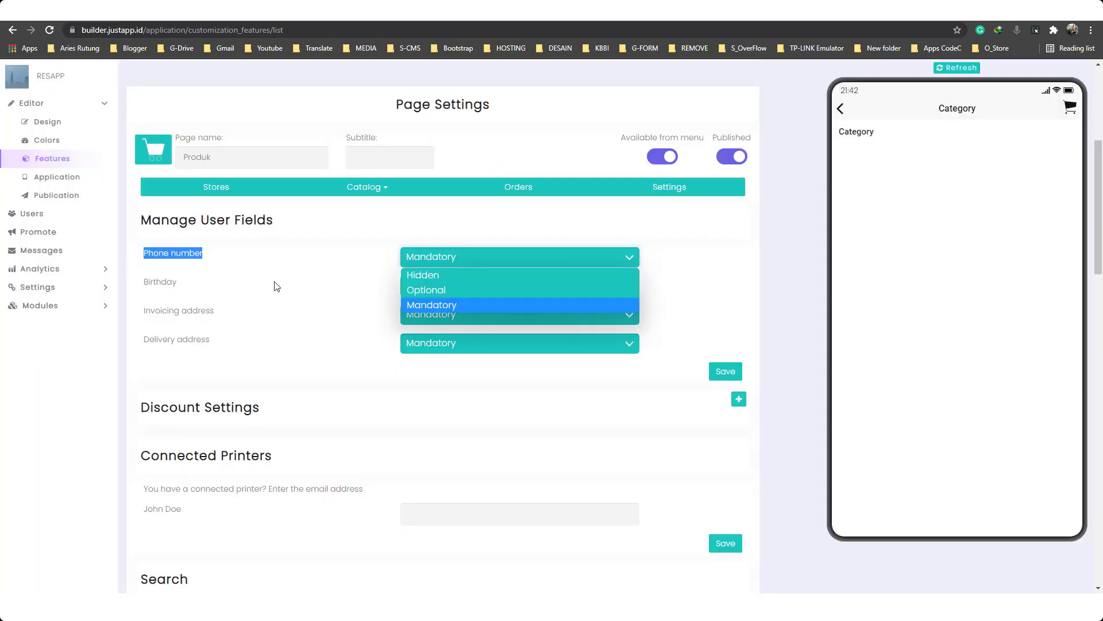
left_click(242, 292)
left_click(418, 285)
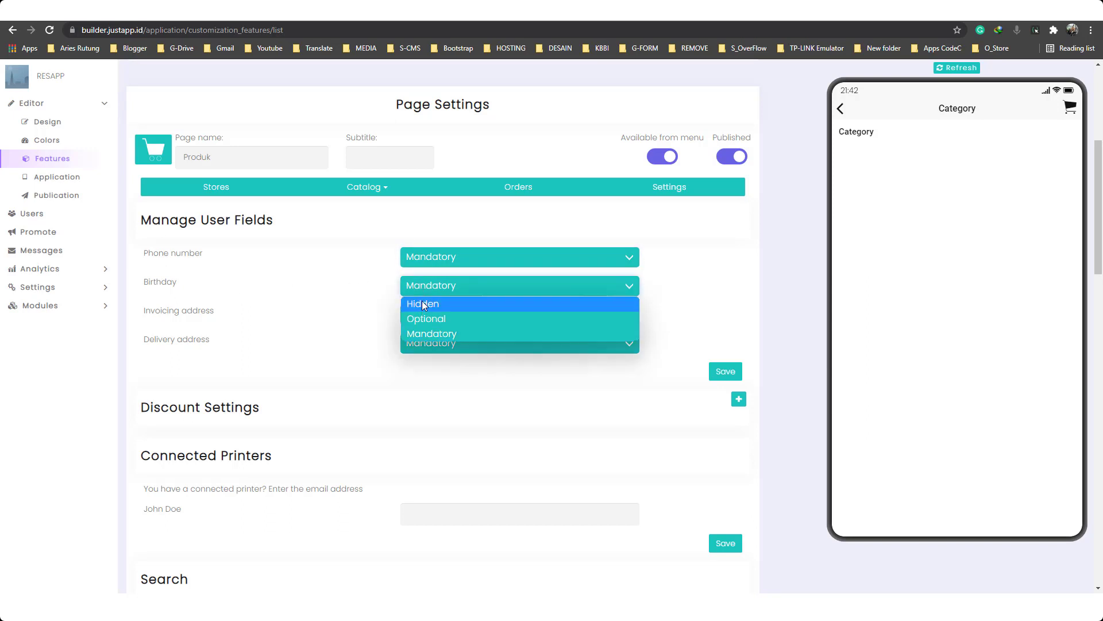
left_click(422, 301)
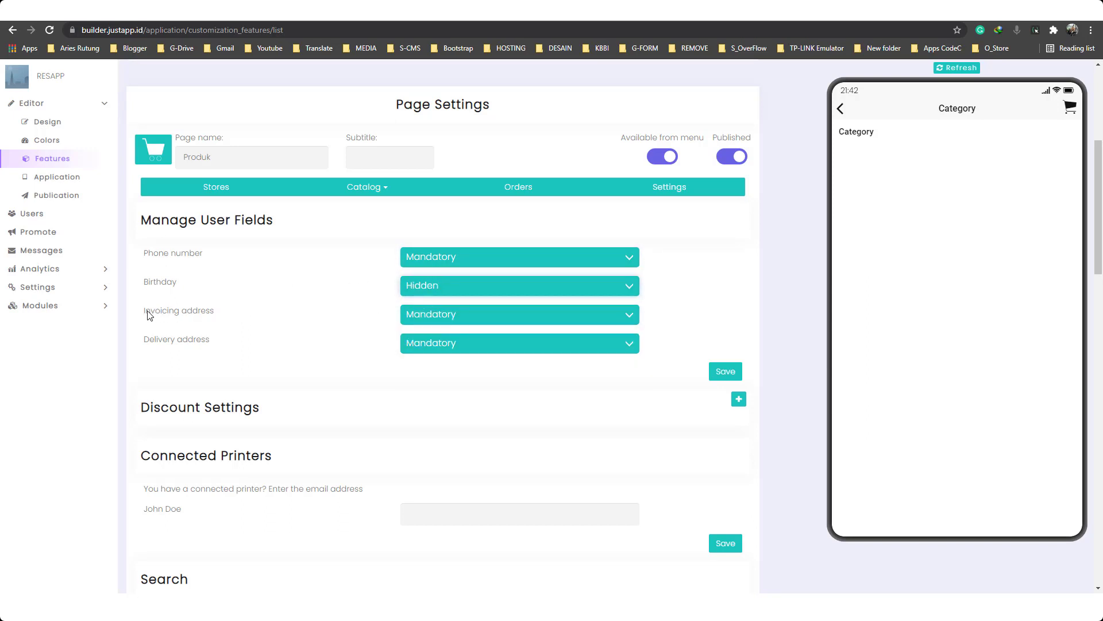
left_click(423, 315)
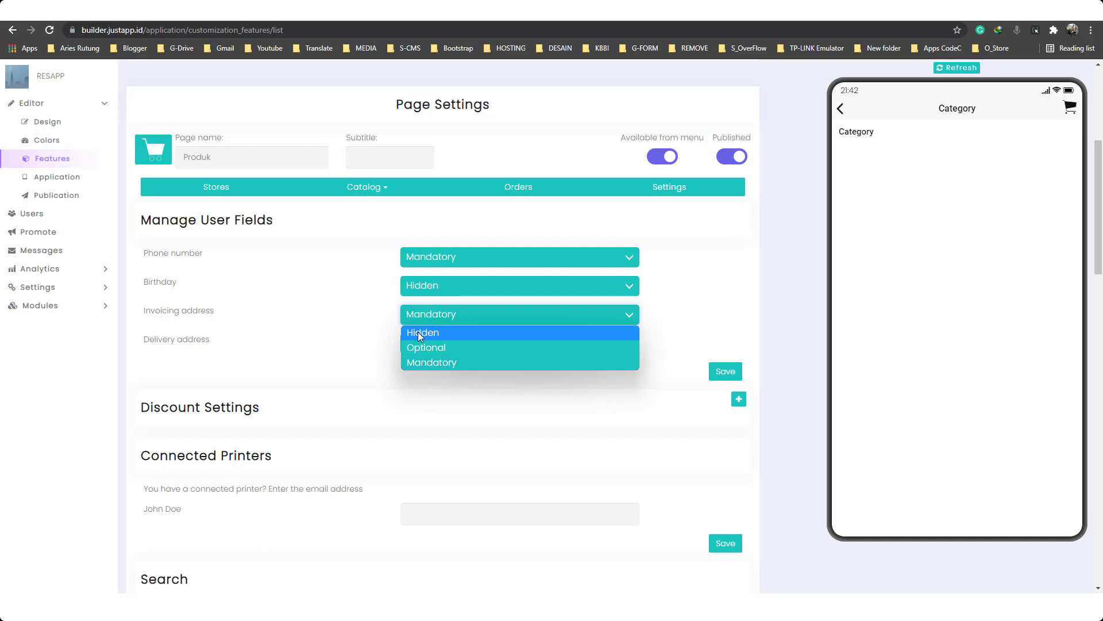
left_click(418, 331)
scroll(281, 343, "down", 1)
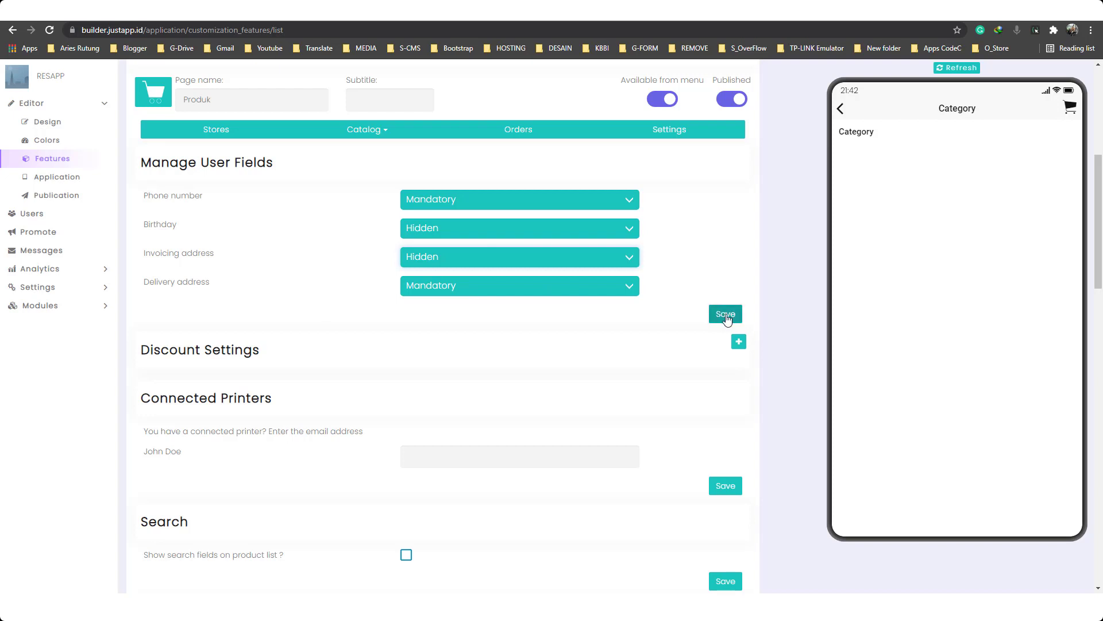
scroll(395, 285, "down", 1)
left_click_drag(141, 292, 293, 308)
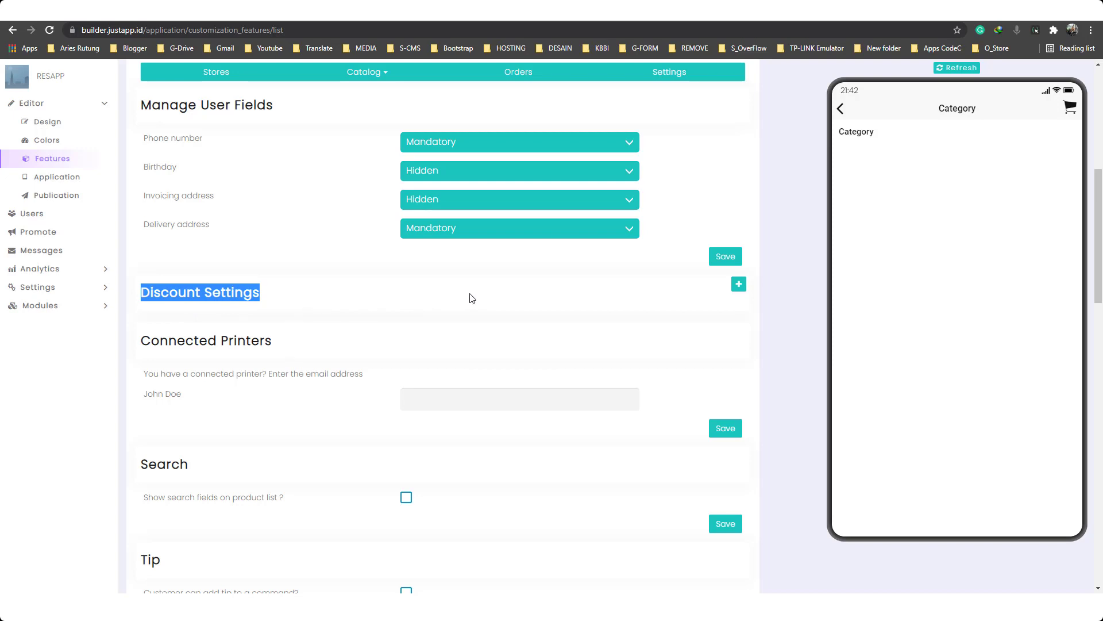
Enable product-list Search and customer Tip options and untick Guest Order for the Produk store.
scroll(472, 297, "down", 1)
scroll(473, 298, "down", 2)
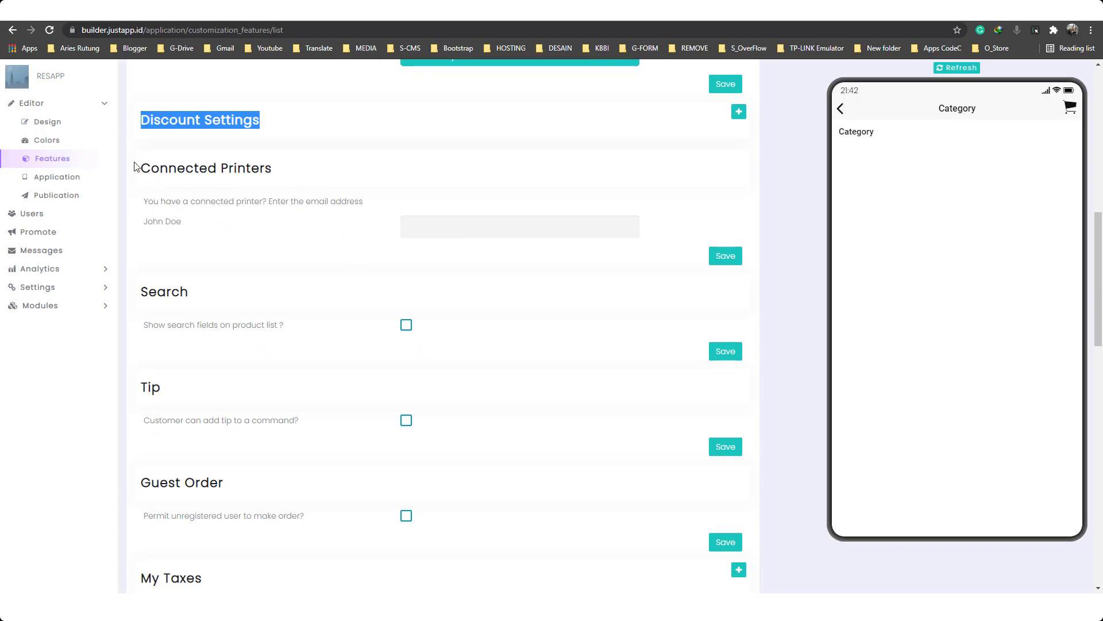
left_click_drag(273, 173, 140, 174)
left_click(258, 170)
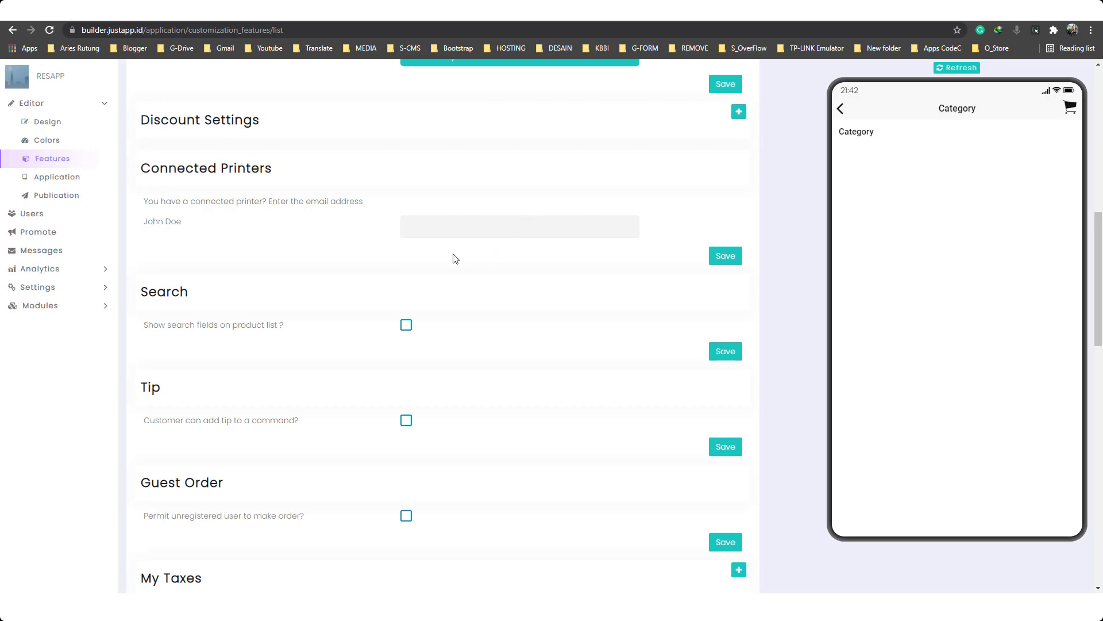
scroll(454, 258, "down", 1)
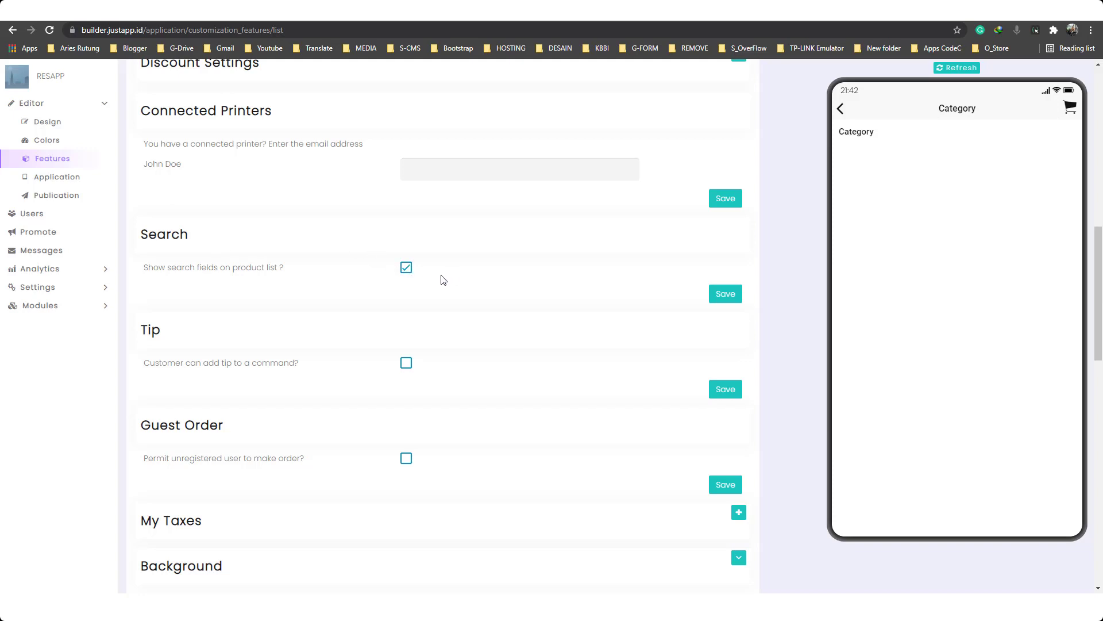
scroll(402, 278, "down", 2)
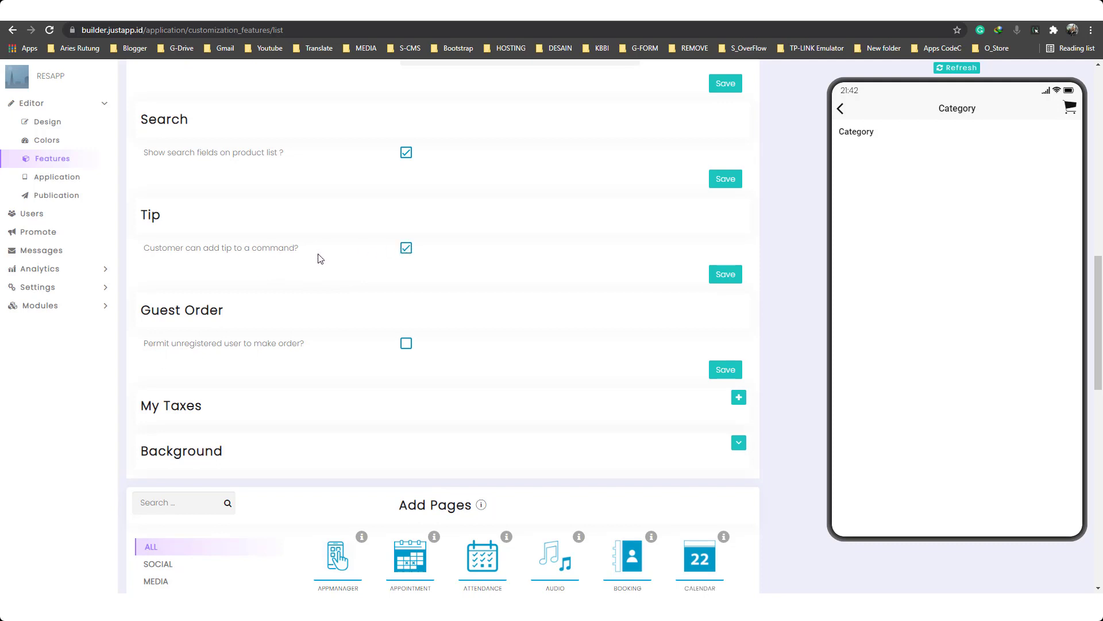
scroll(321, 258, "up", 1)
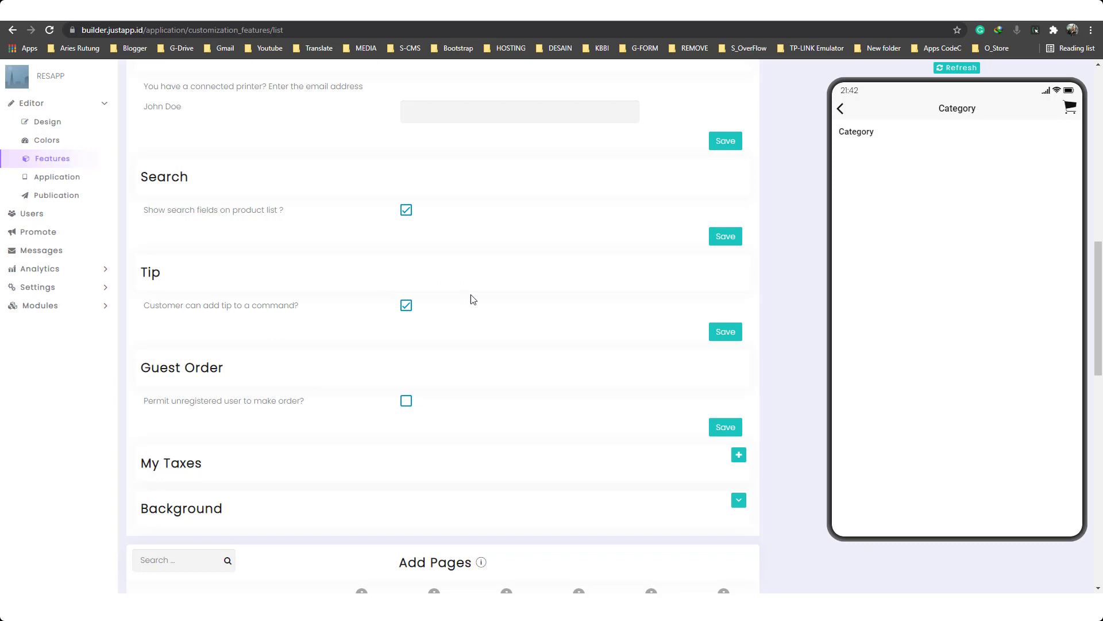
scroll(475, 304, "down", 1)
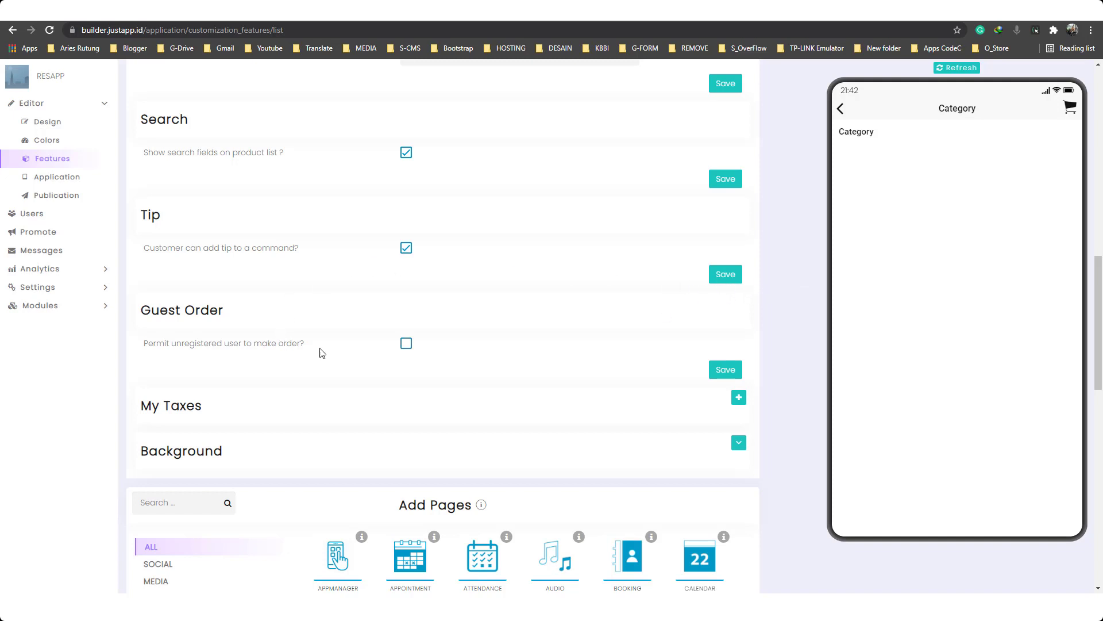
left_click(406, 344)
scroll(451, 327, "down", 2)
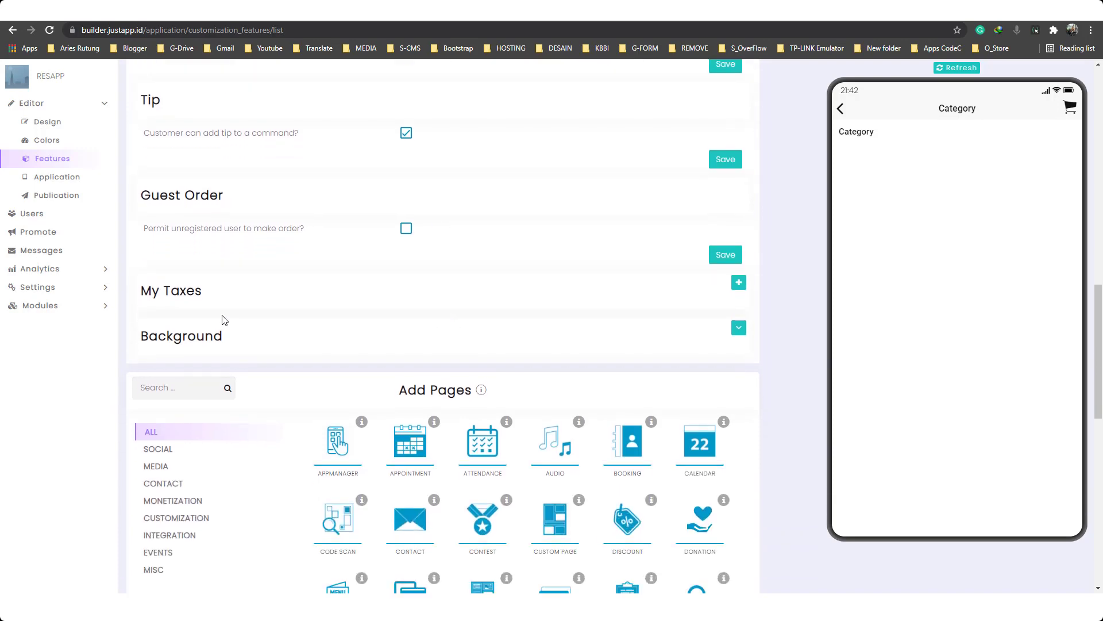
left_click_drag(141, 291, 241, 297)
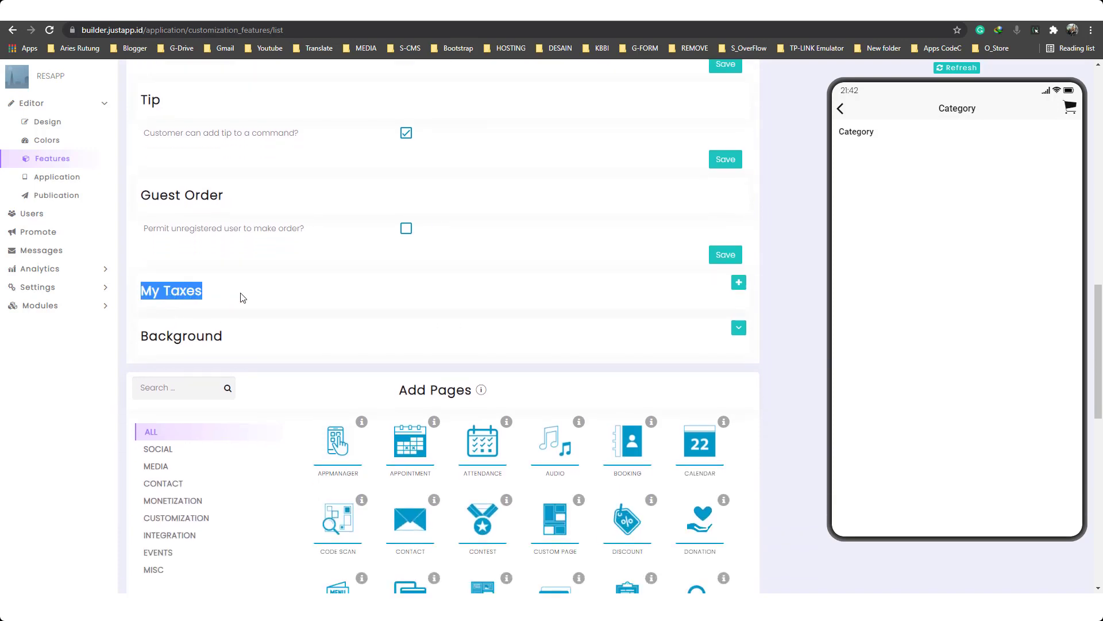
Create a new tax named NoTaxes with a rate of 0.
left_click(739, 283)
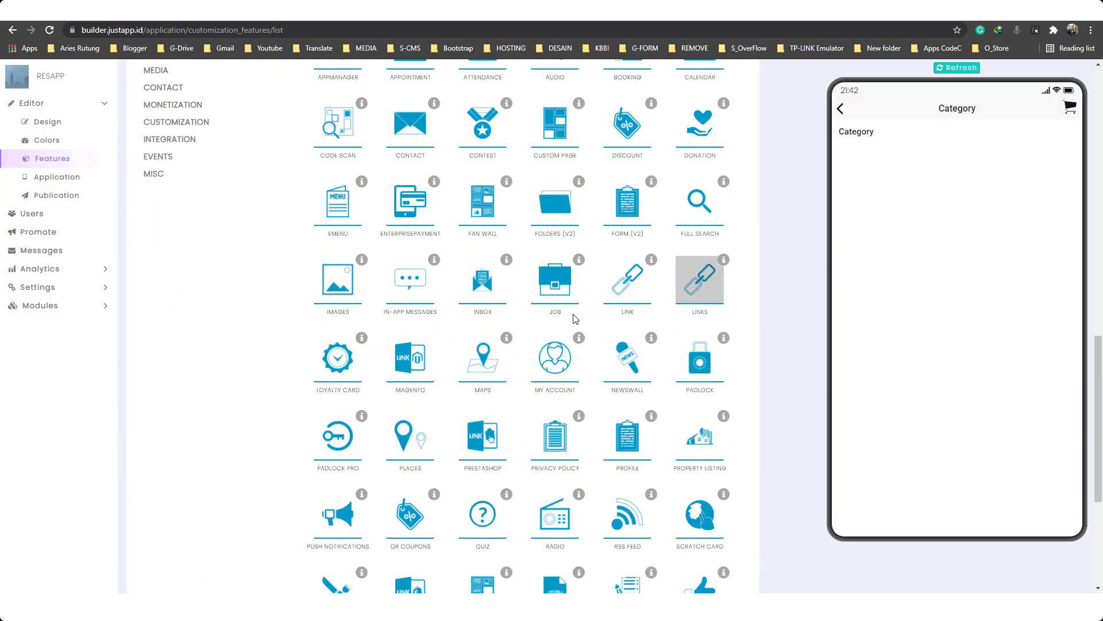
left_click(346, 287)
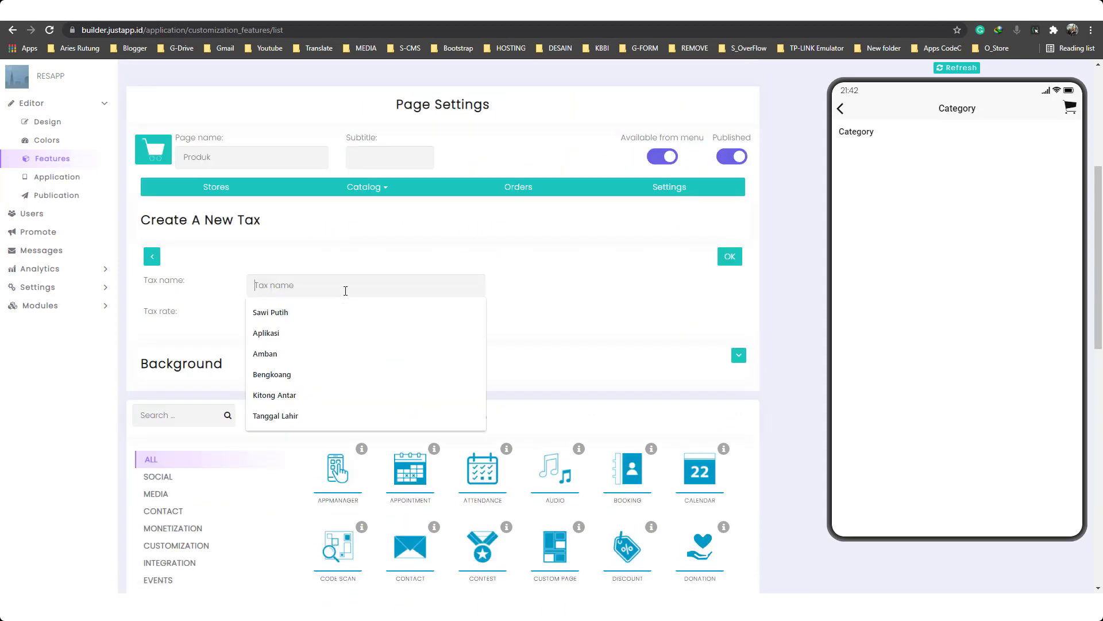
type("No")
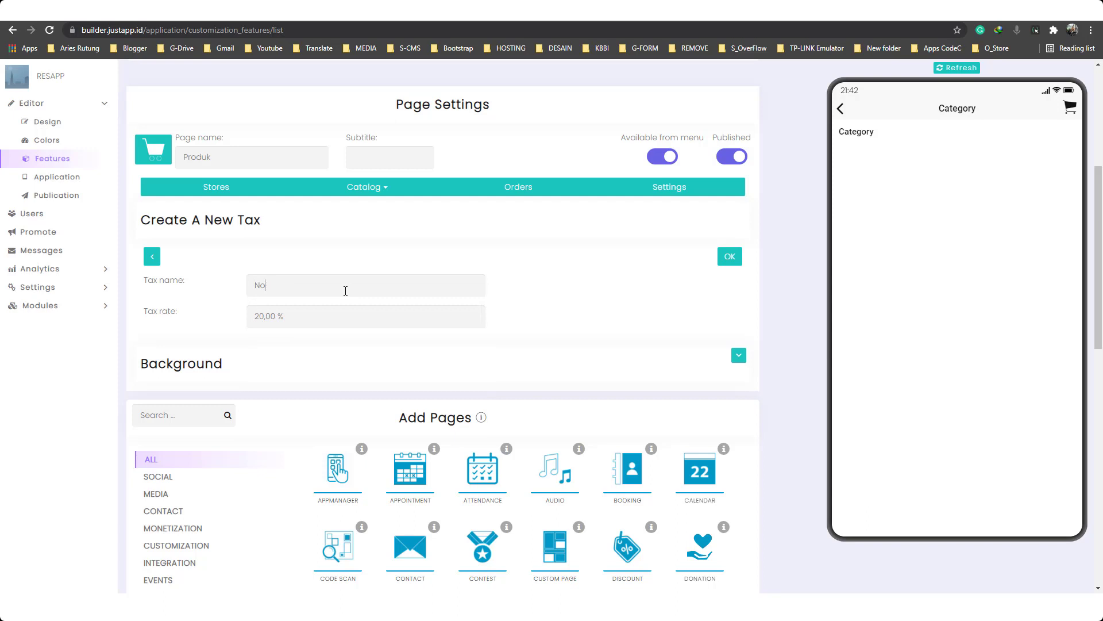
type("PaTaxes")
left_click(316, 319)
type("0")
left_click(730, 257)
Expand the existing taxes list to confirm NoTaxes and save the store settings.
scroll(711, 471, "down", 2)
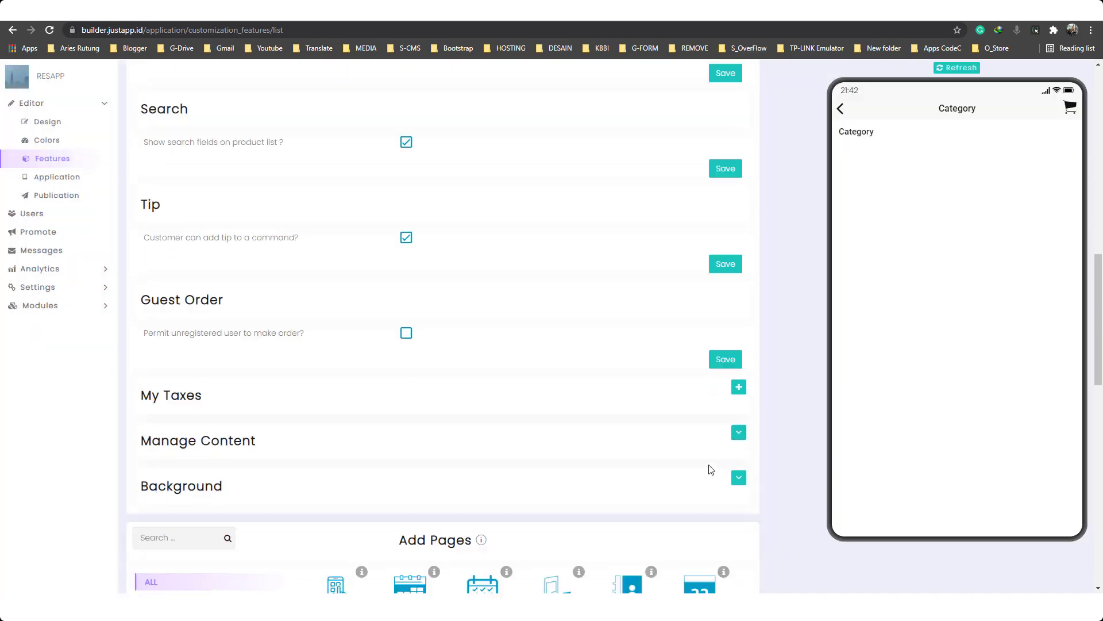
left_click(738, 385)
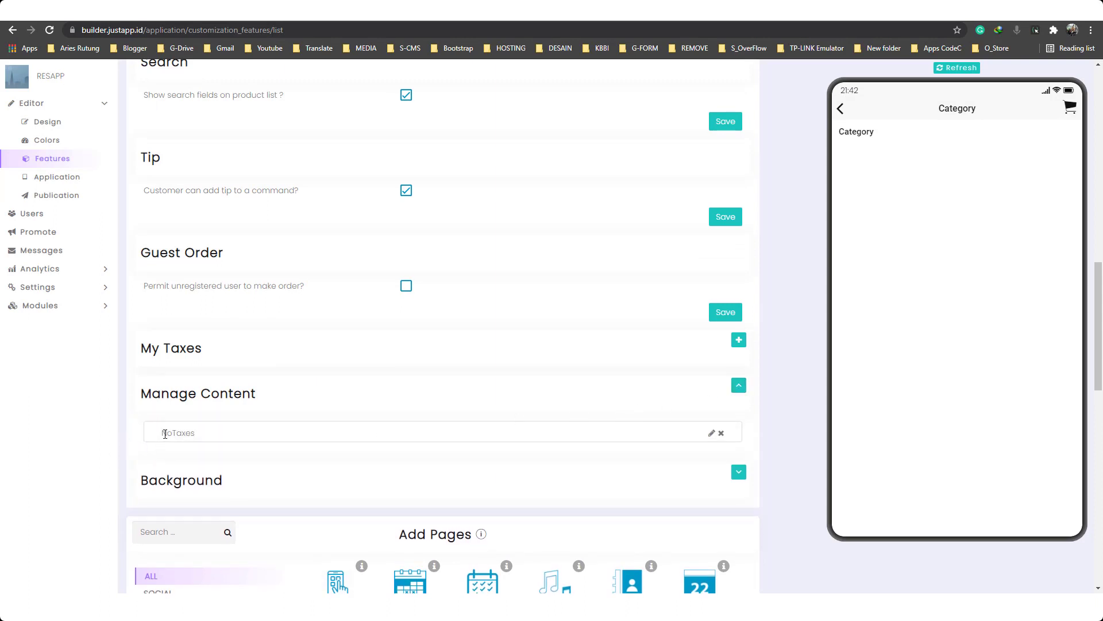
left_click_drag(162, 433, 224, 440)
left_click(371, 335)
scroll(388, 290, "up", 1)
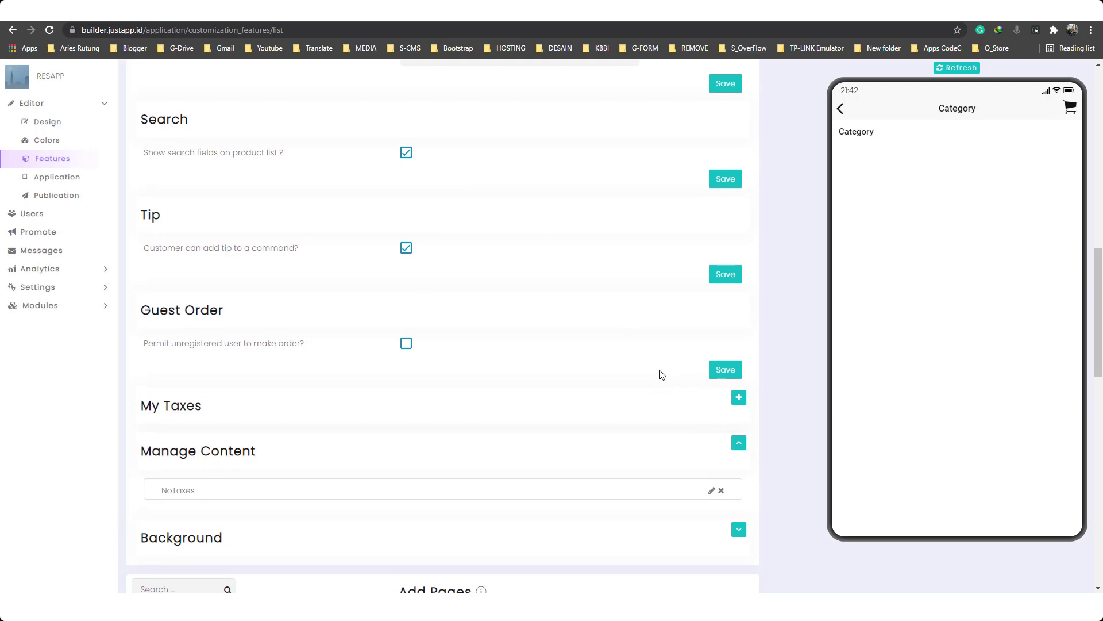
scroll(661, 371, "up", 1)
left_click(726, 236)
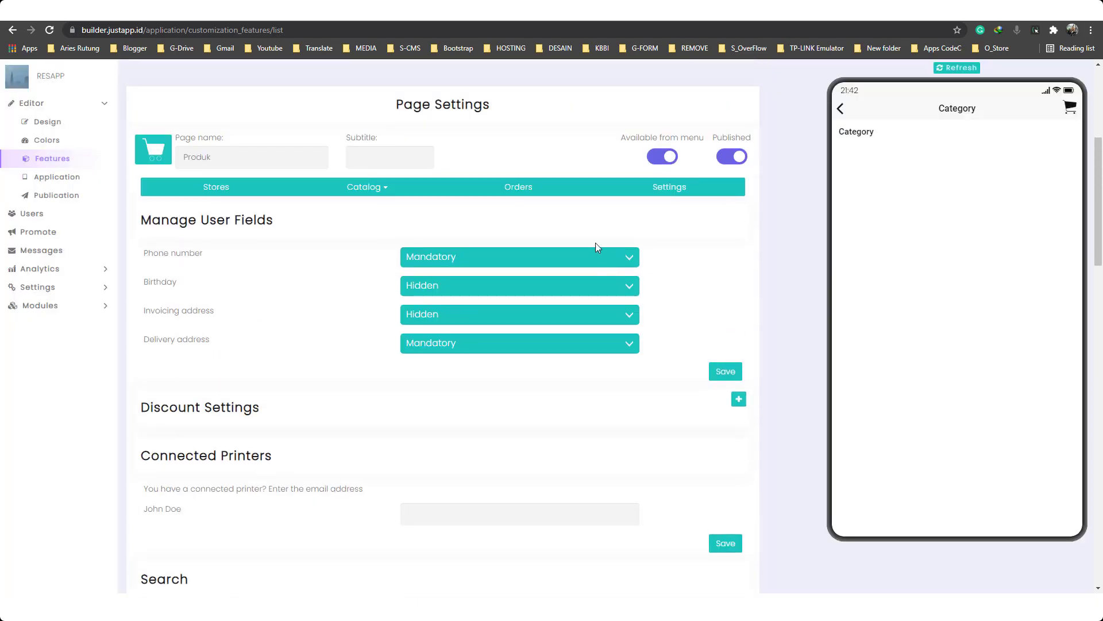
left_click(369, 191)
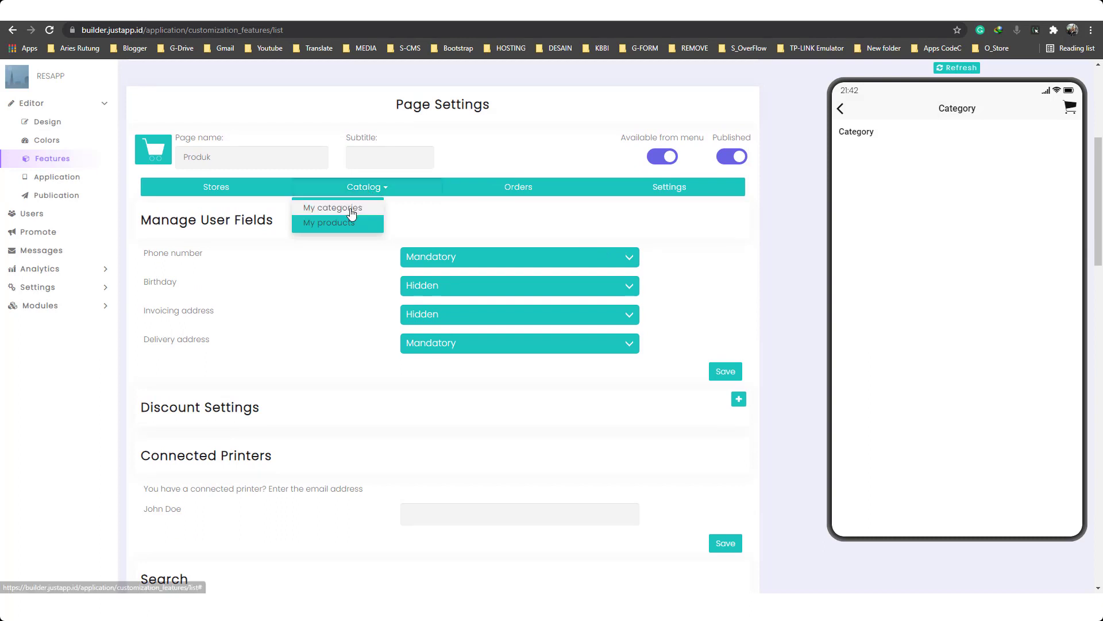
left_click(347, 208)
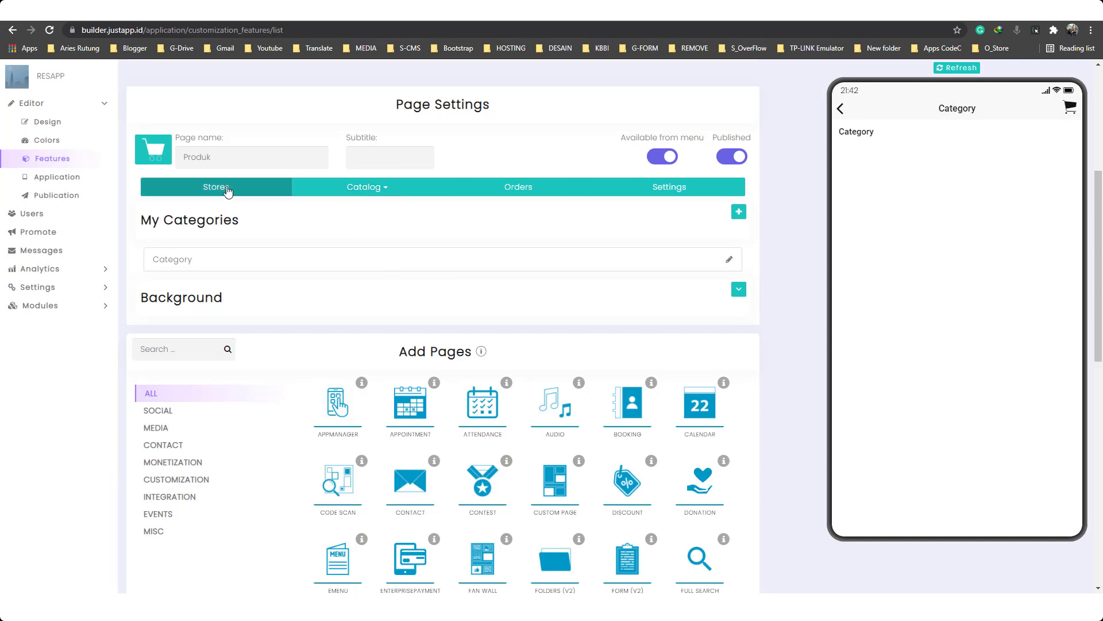
left_click(677, 193)
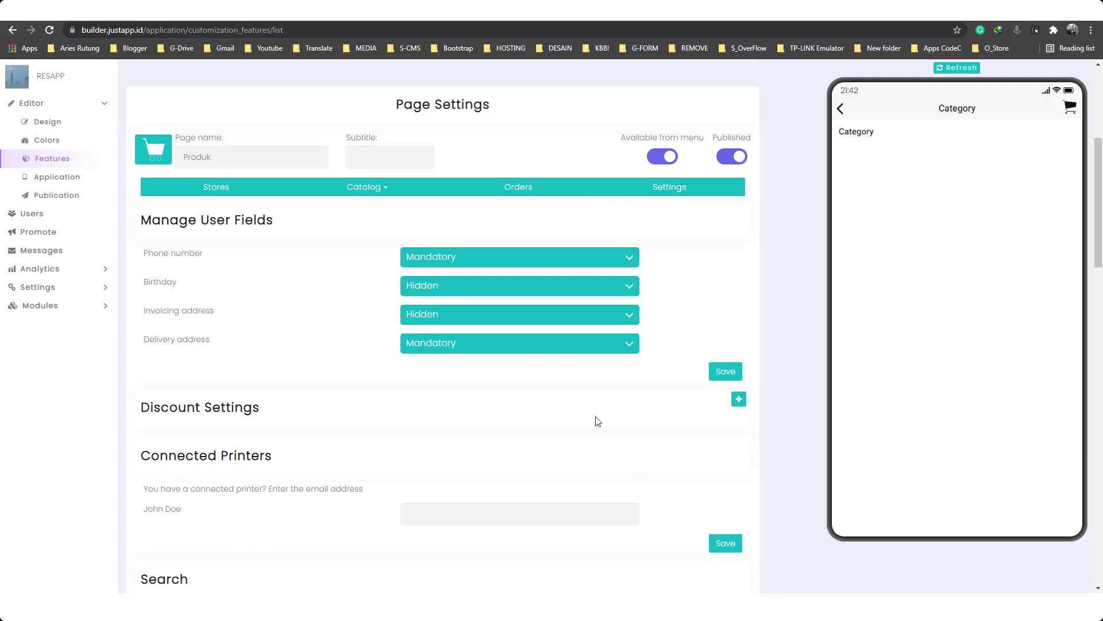
scroll(548, 351, "down", 3)
scroll(682, 155, "up", 2)
scroll(431, 374, "down", 6)
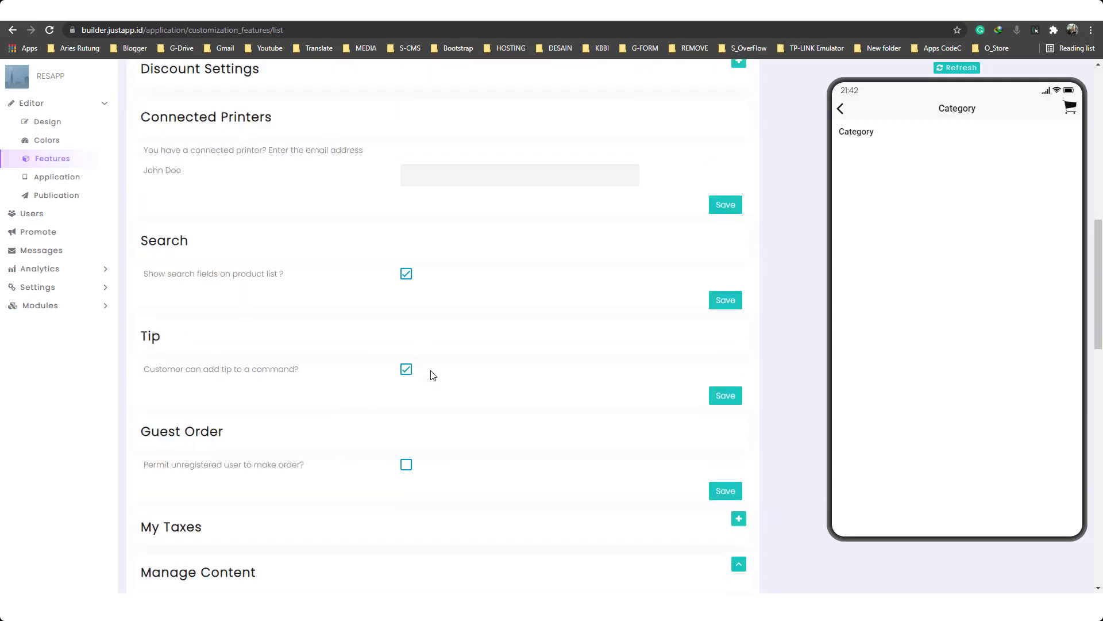
scroll(431, 374, "down", 2)
scroll(431, 374, "up", 9)
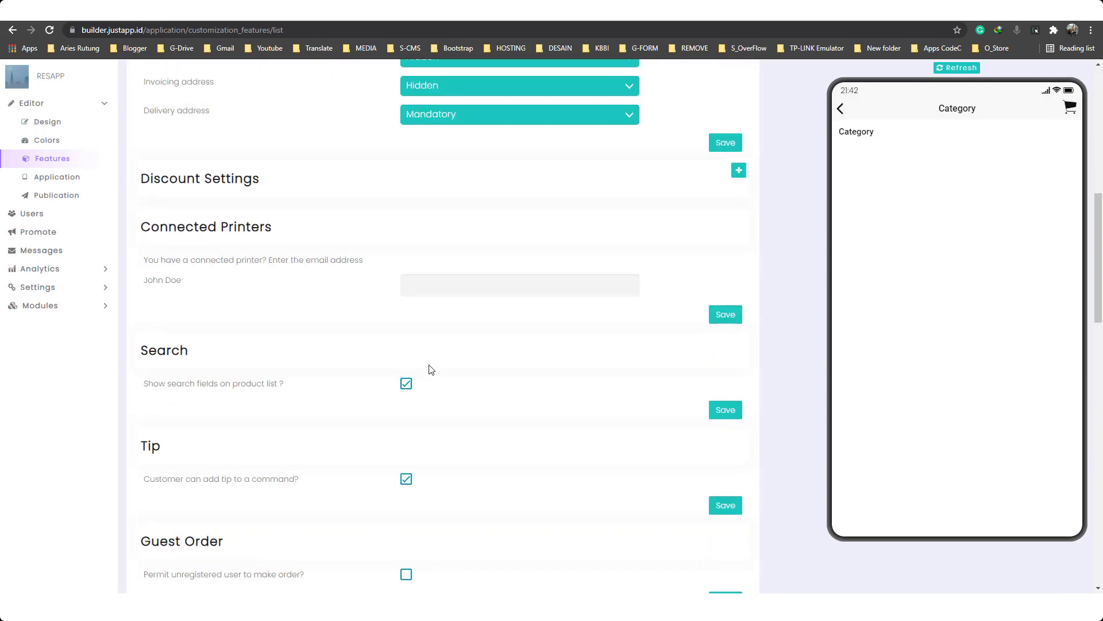
scroll(425, 365, "up", 3)
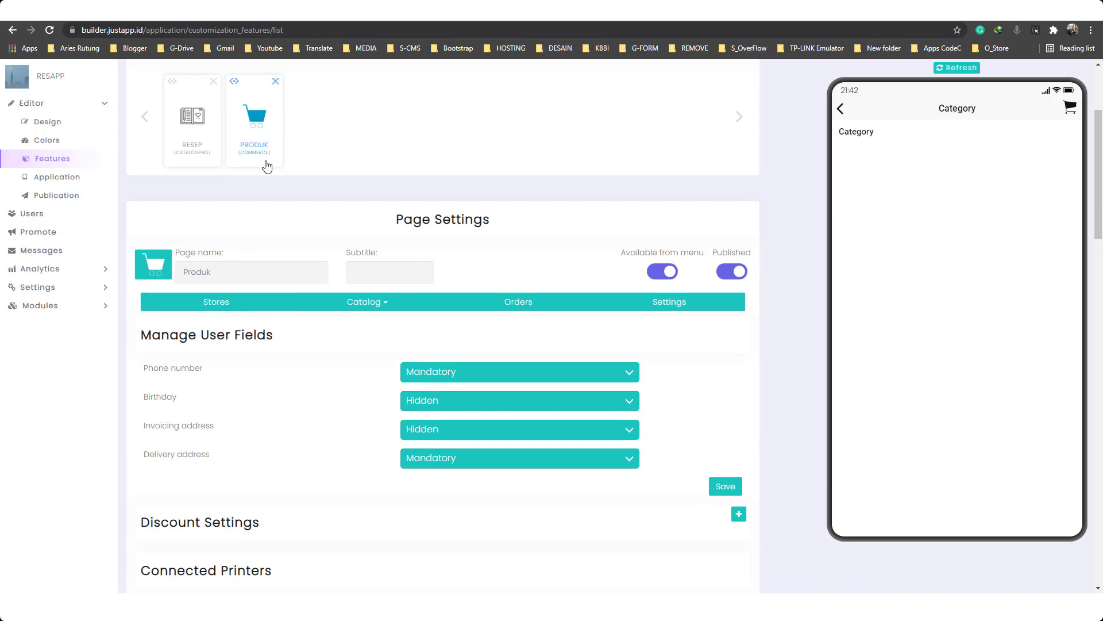
scroll(348, 173, "up", 1)
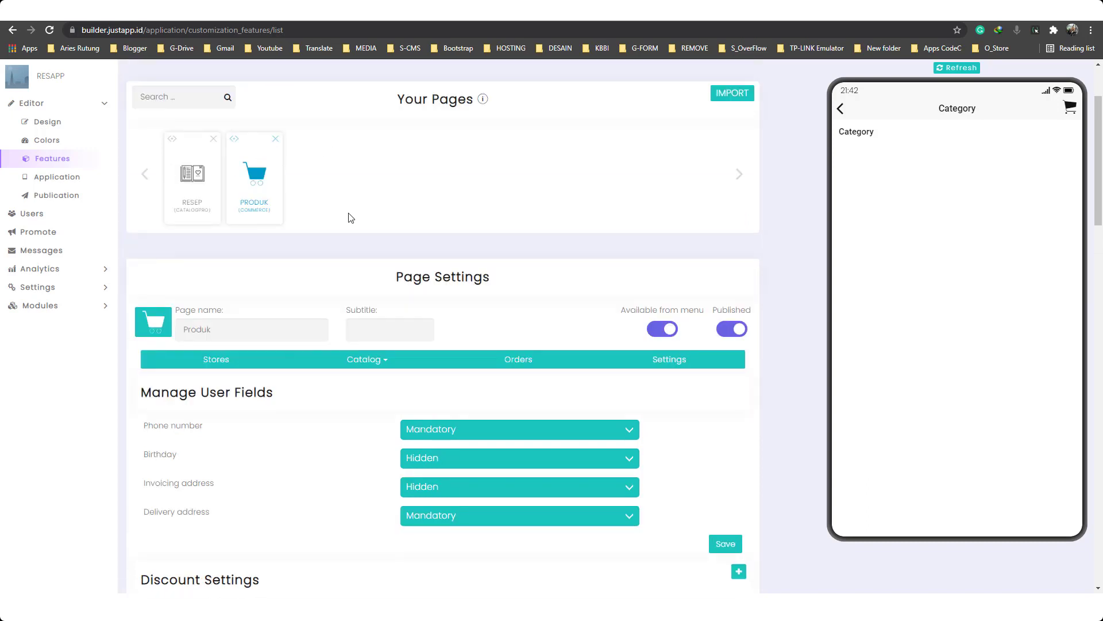
scroll(397, 270, "down", 10)
scroll(432, 296, "down", 9)
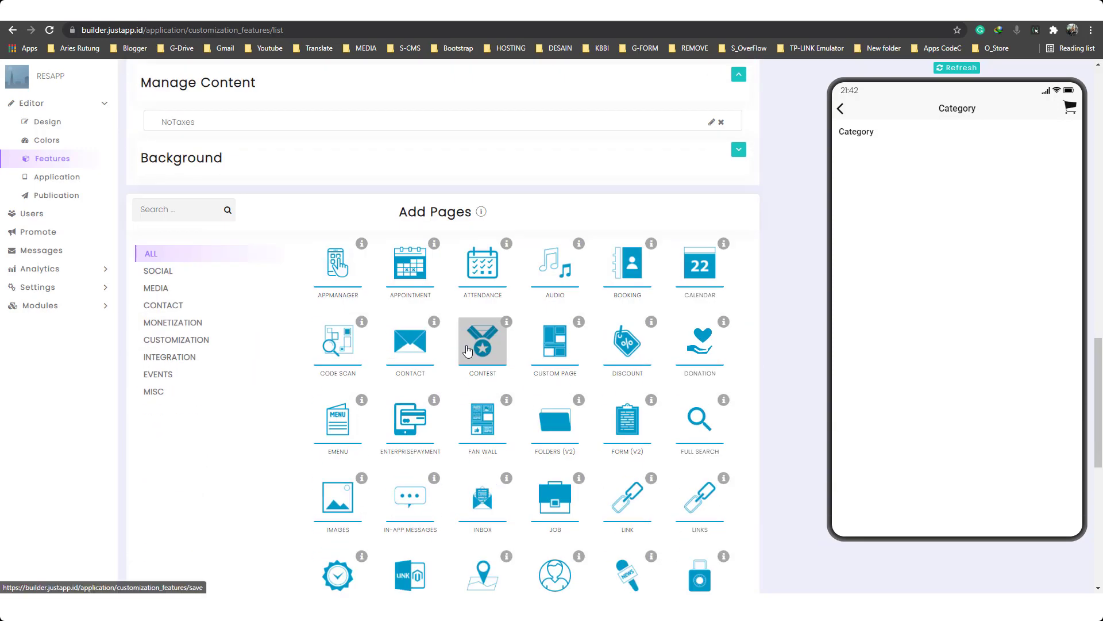
scroll(458, 341, "up", 2)
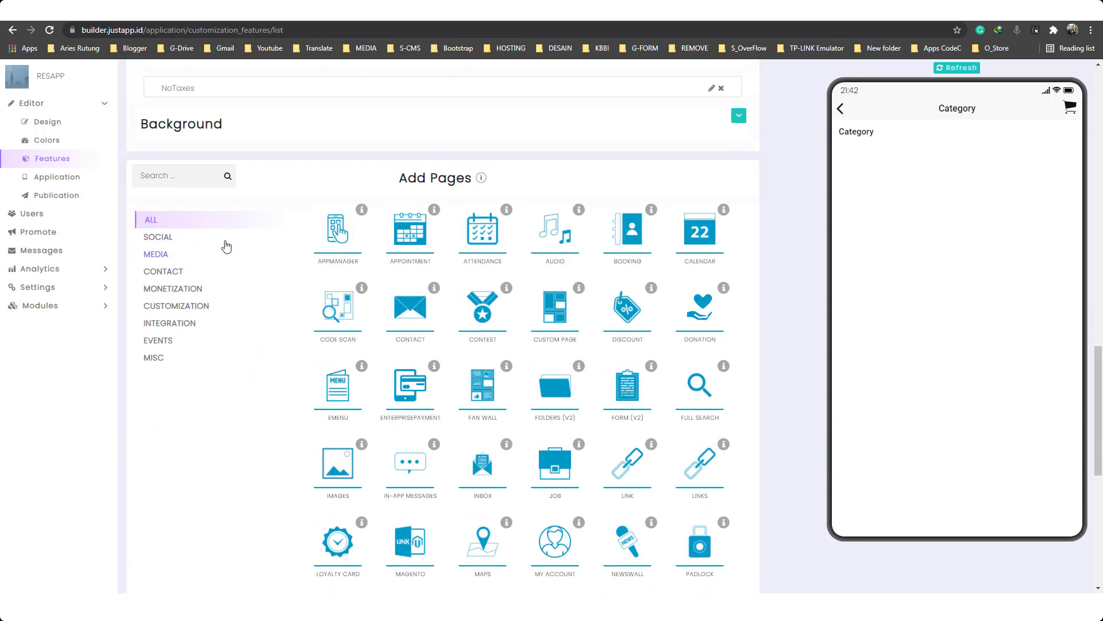
Search 'new' among the page types and add a Newswall page to the app.
left_click(196, 168)
type("new")
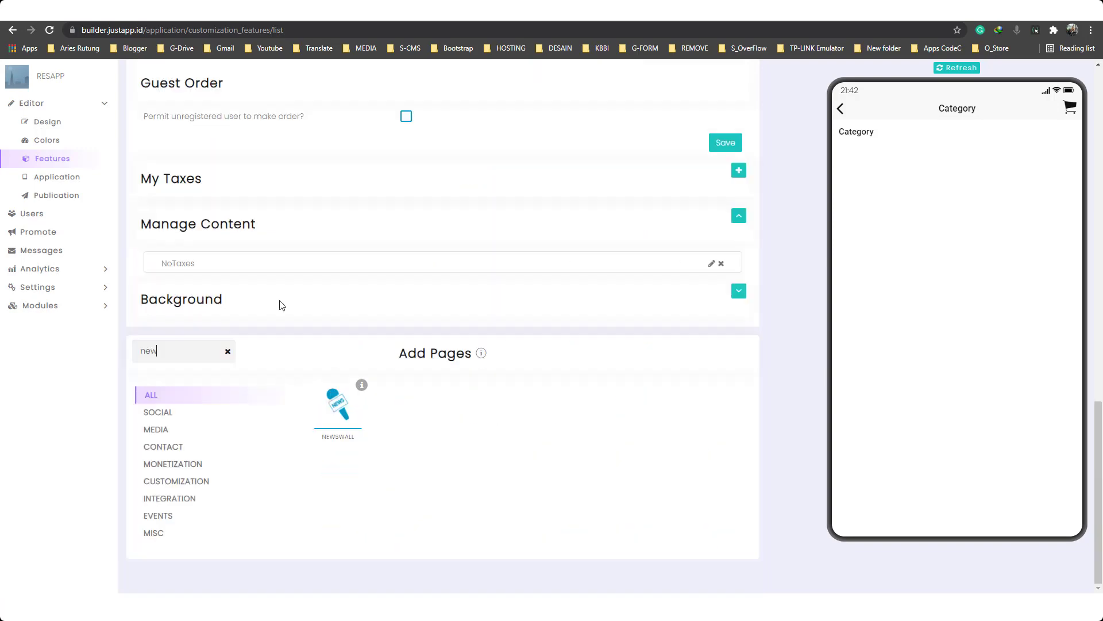
left_click(343, 428)
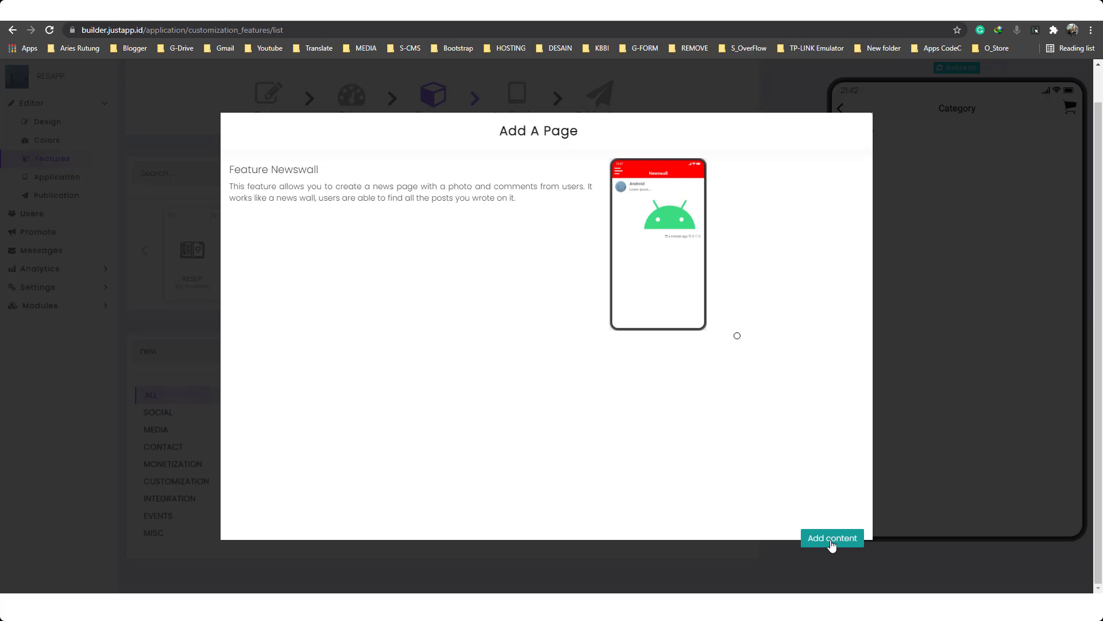
left_click(832, 539)
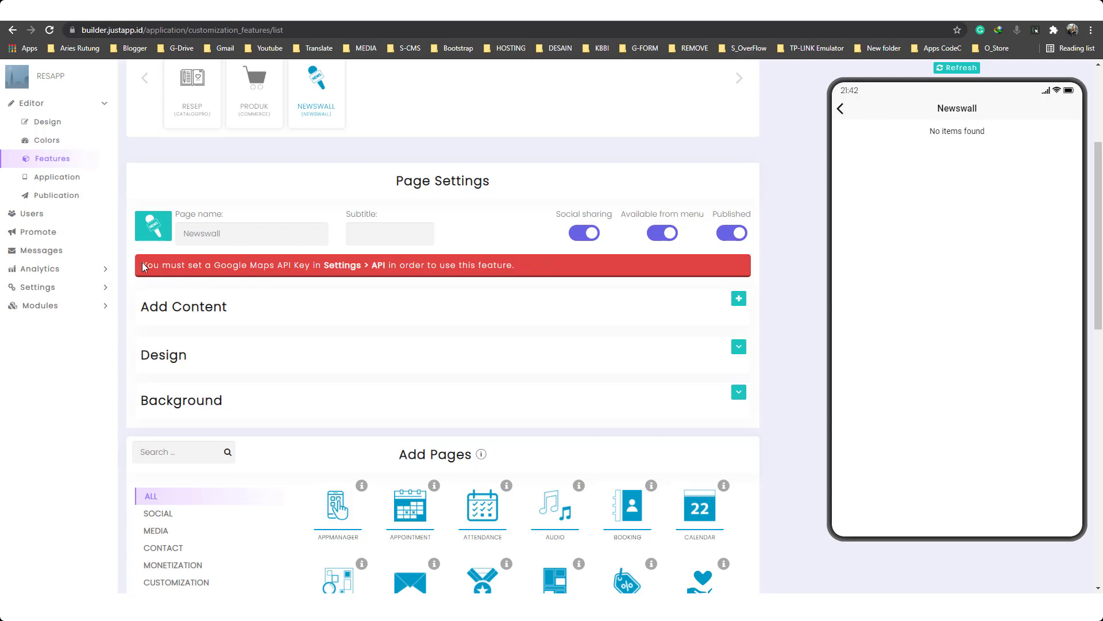
Reveal the app settings sections and switch the Newswall page to Layout 2.
left_click_drag(143, 267, 305, 270)
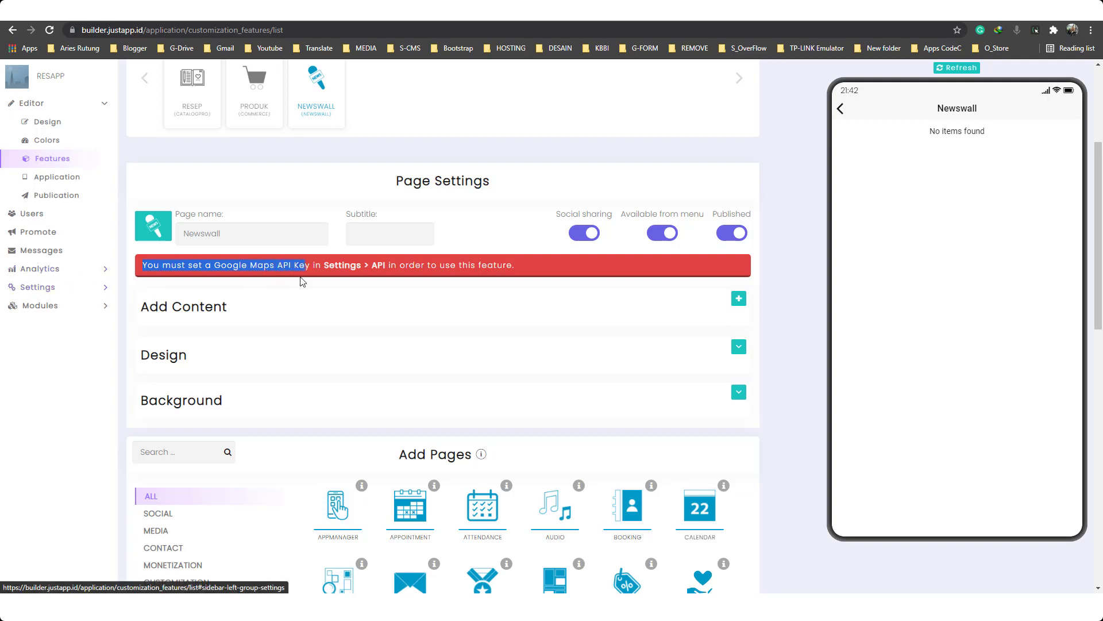
left_click(98, 289)
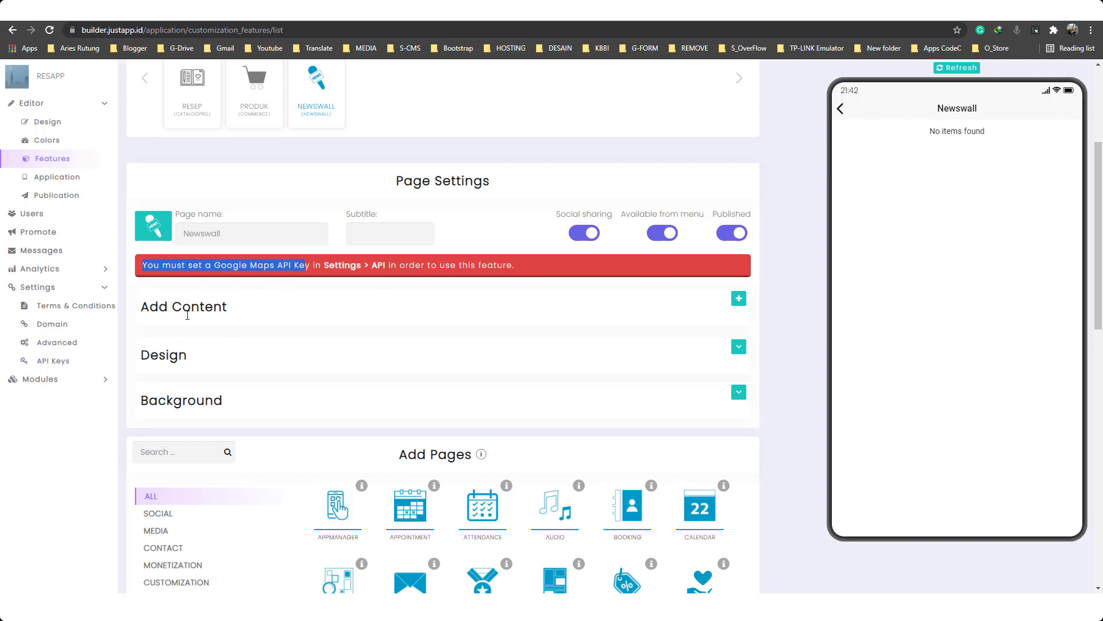
scroll(188, 315, "down", 1)
left_click_drag(144, 303, 204, 306)
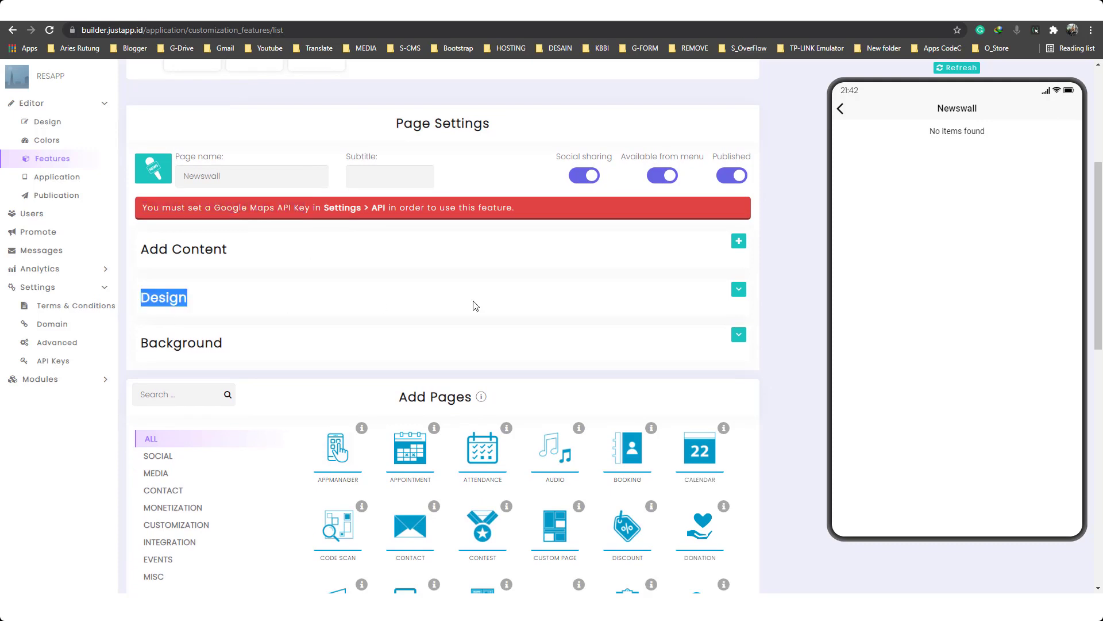
left_click(739, 289)
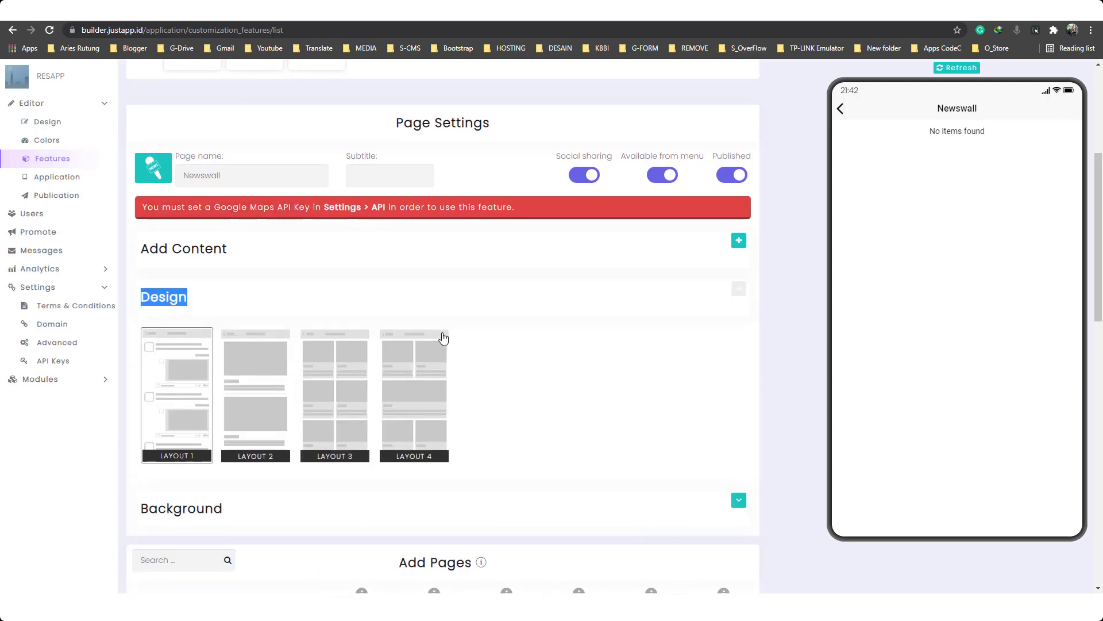
scroll(443, 338, "down", 2)
left_click(263, 287)
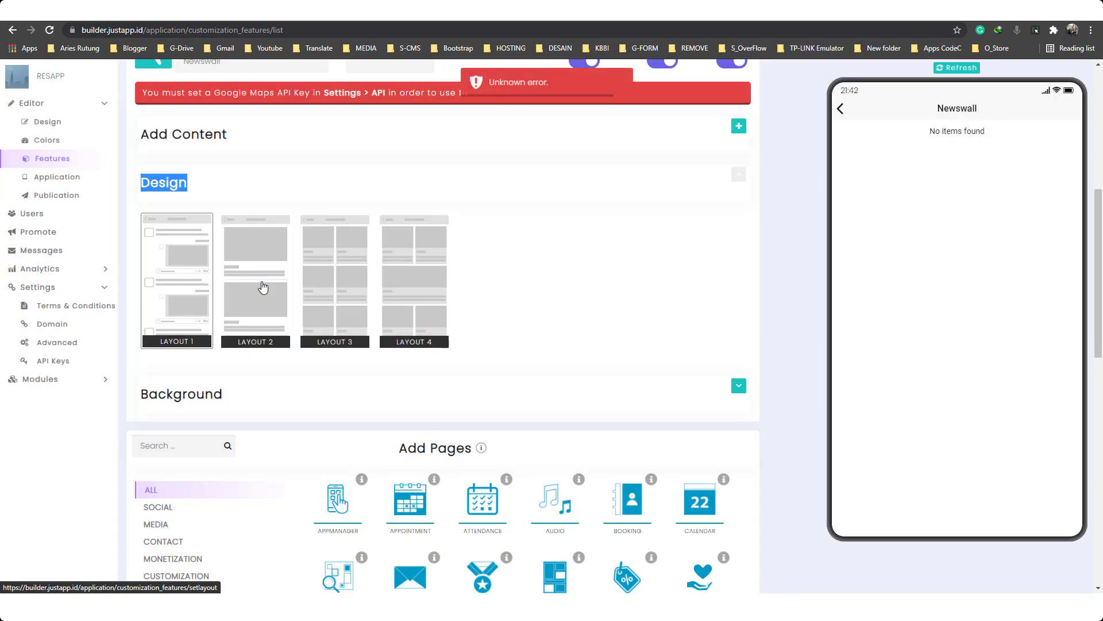
Replace the page name Newswall with Artikel.
scroll(262, 286, "up", 2)
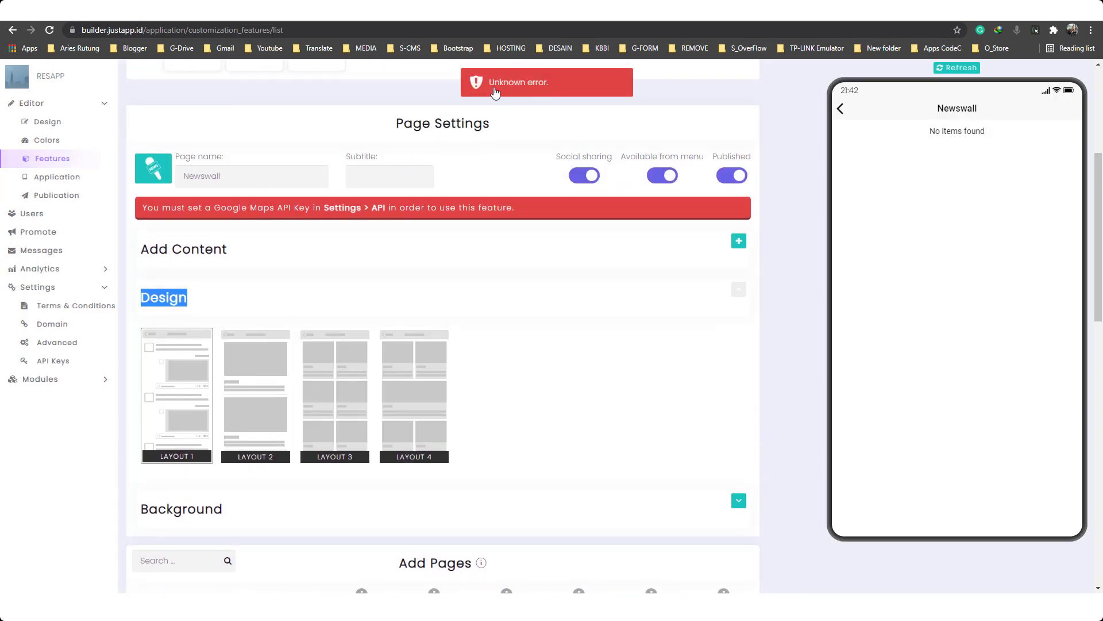
scroll(351, 220, "up", 1)
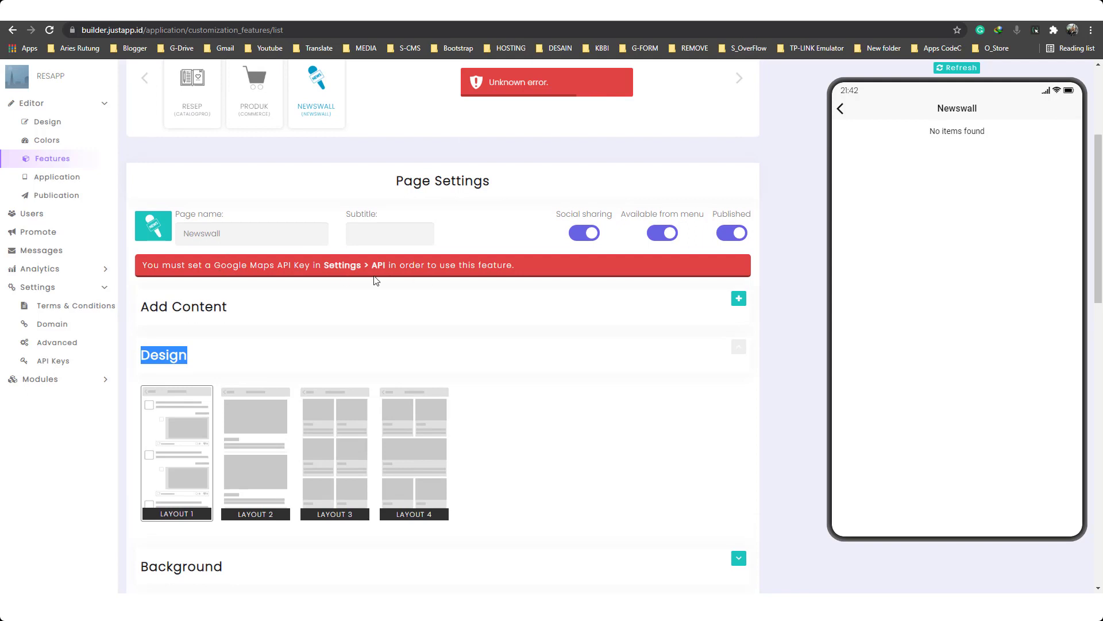
left_click_drag(259, 229, 171, 237)
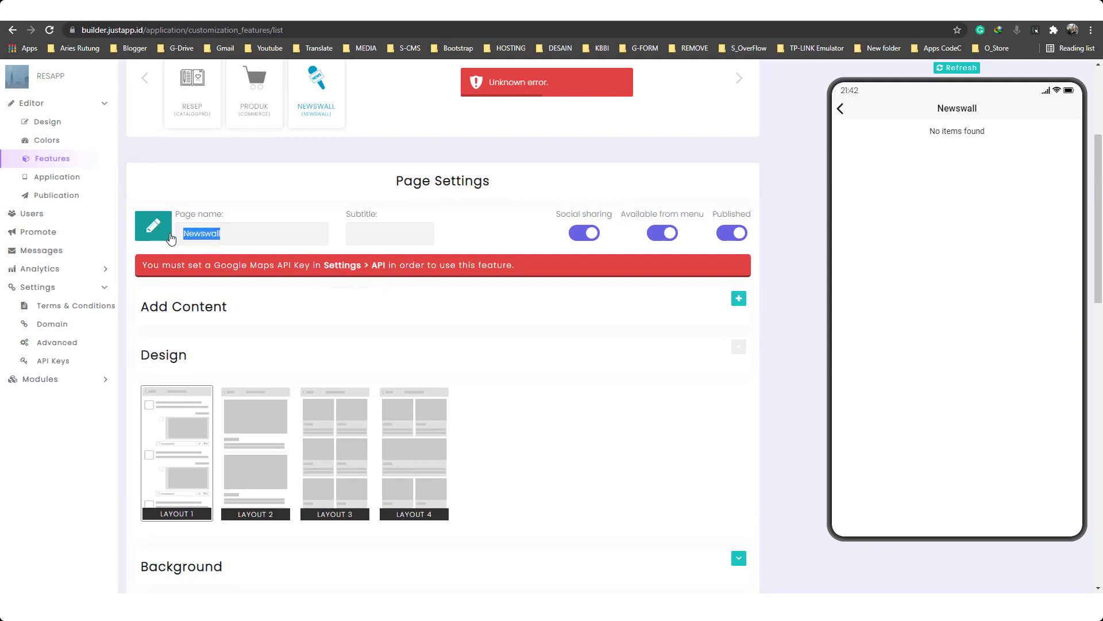
type("Artikel")
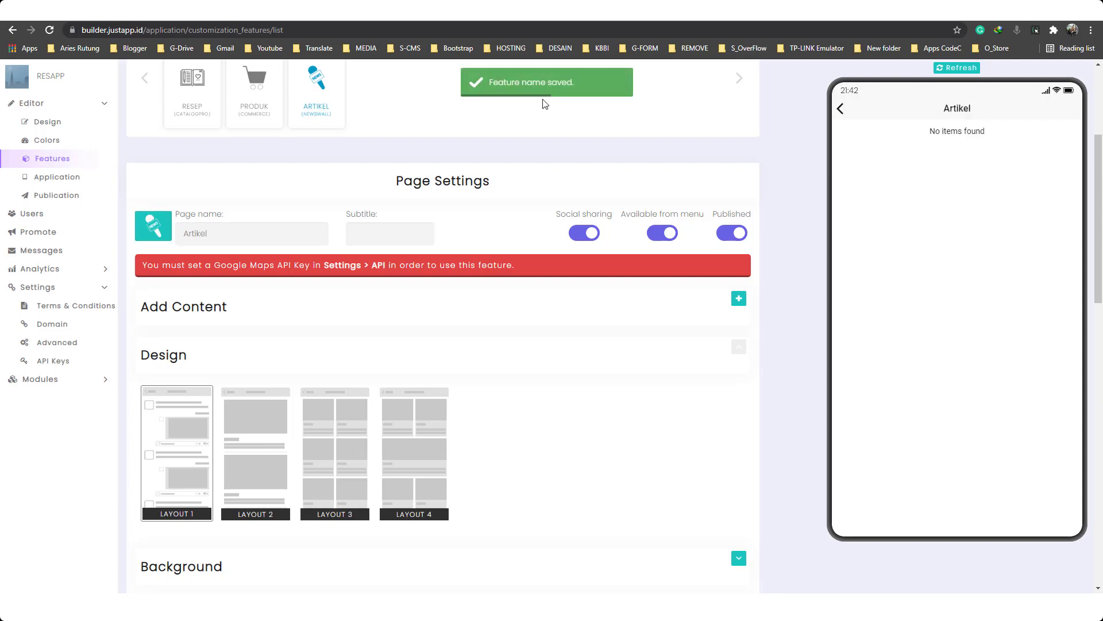
scroll(150, 341, "up", 1)
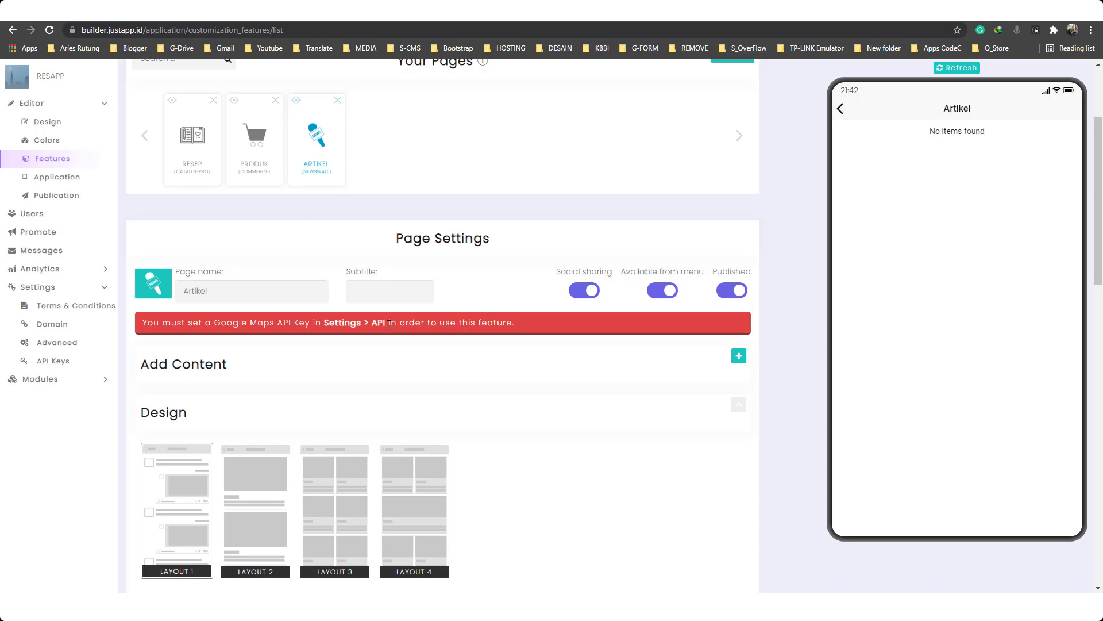
scroll(336, 322, "up", 3)
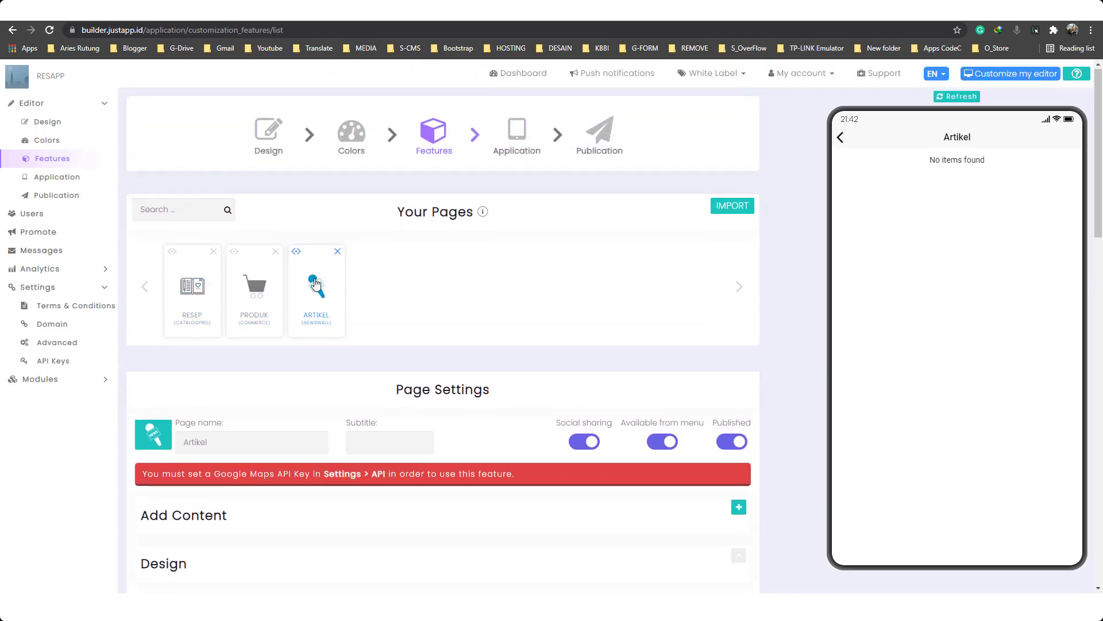
scroll(316, 284, "down", 9)
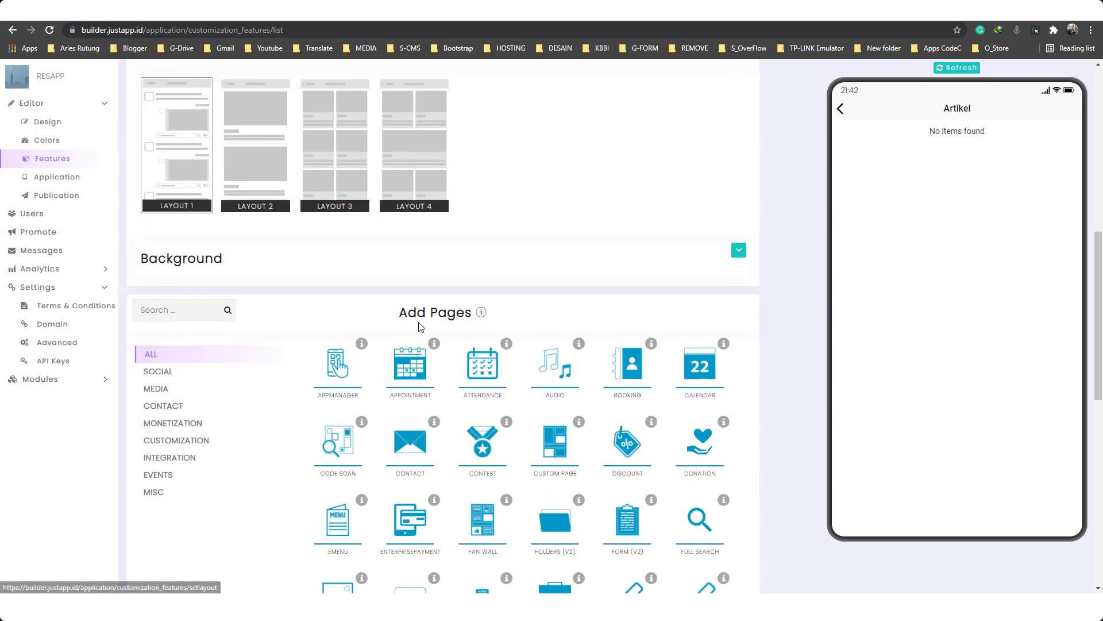
Add a Push Notifications page to the app.
scroll(437, 368, "down", 7)
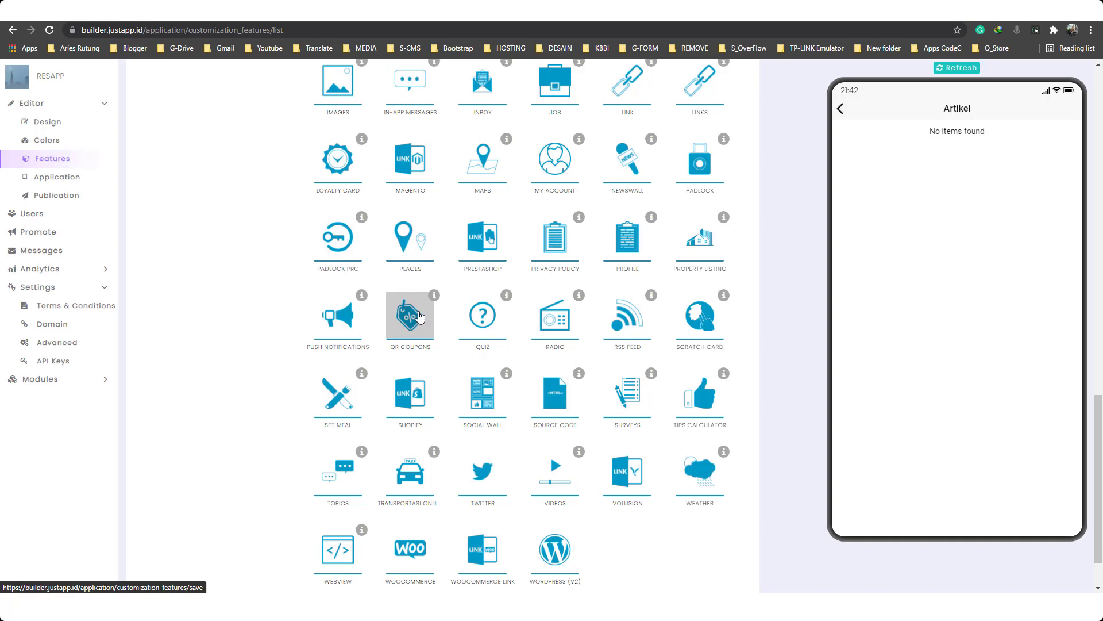
left_click(348, 322)
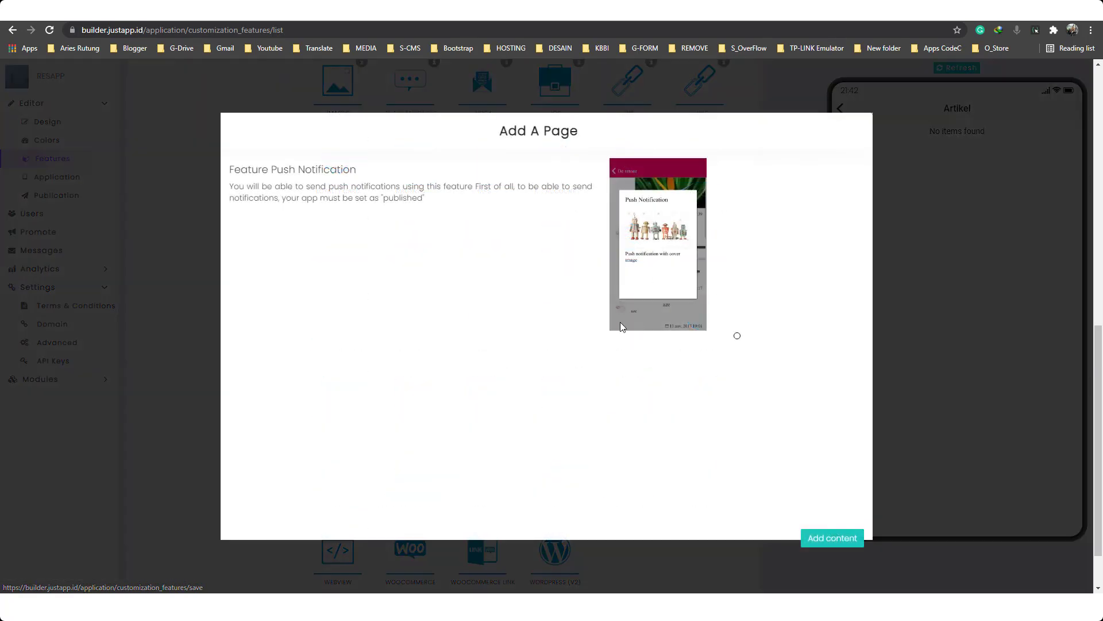
left_click(836, 539)
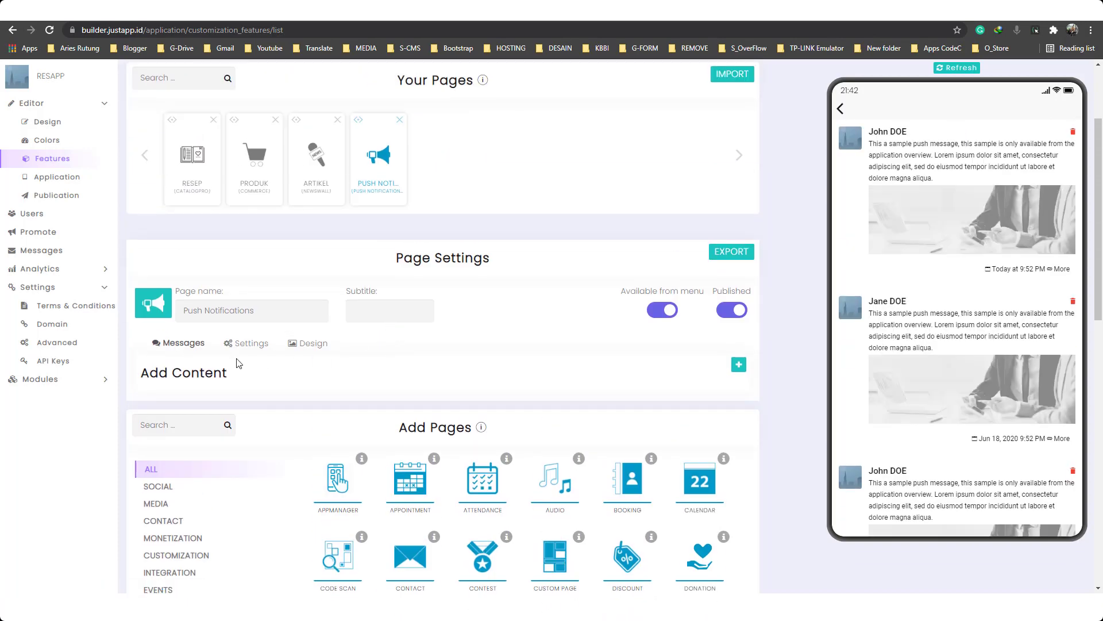
Start a new push message, which warns the app must be published first.
scroll(251, 333, "down", 1)
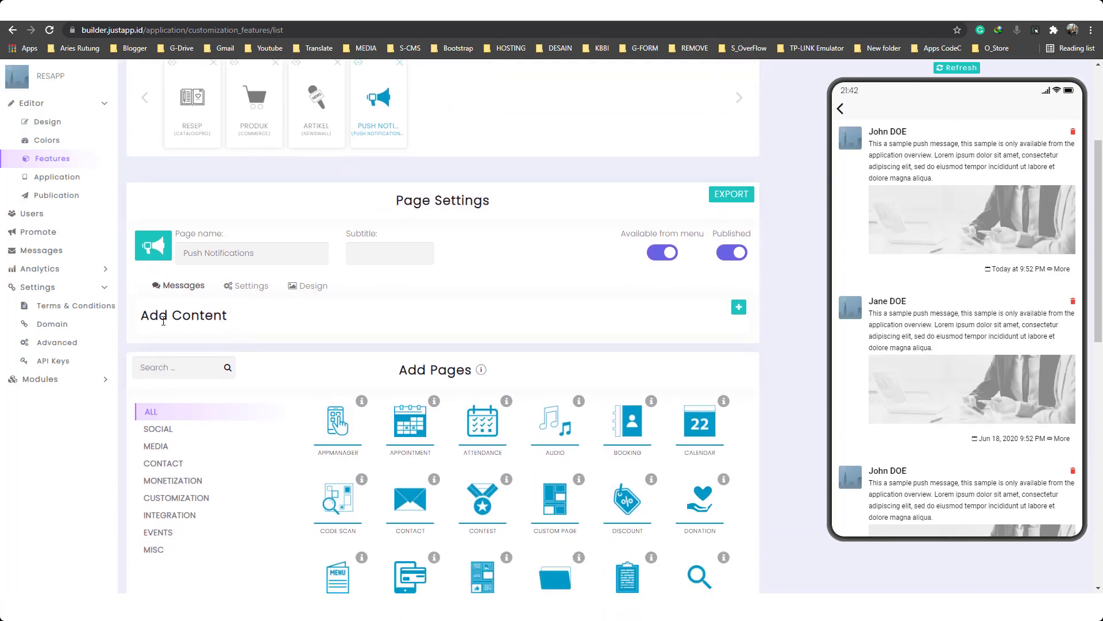
left_click_drag(138, 320, 237, 321)
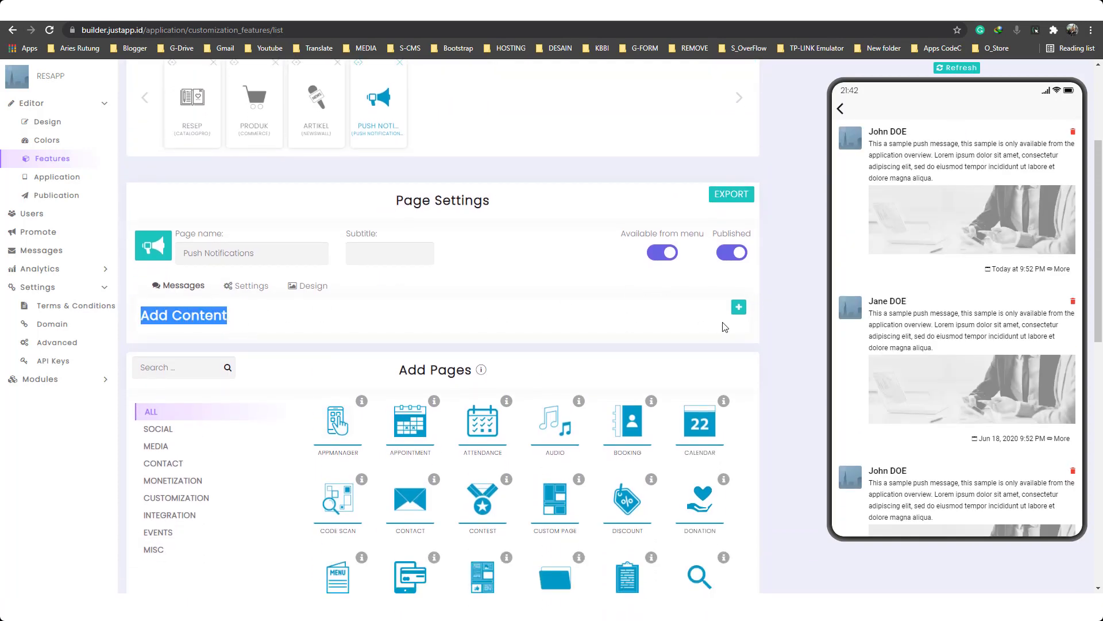
left_click(739, 307)
scroll(483, 325, "down", 1)
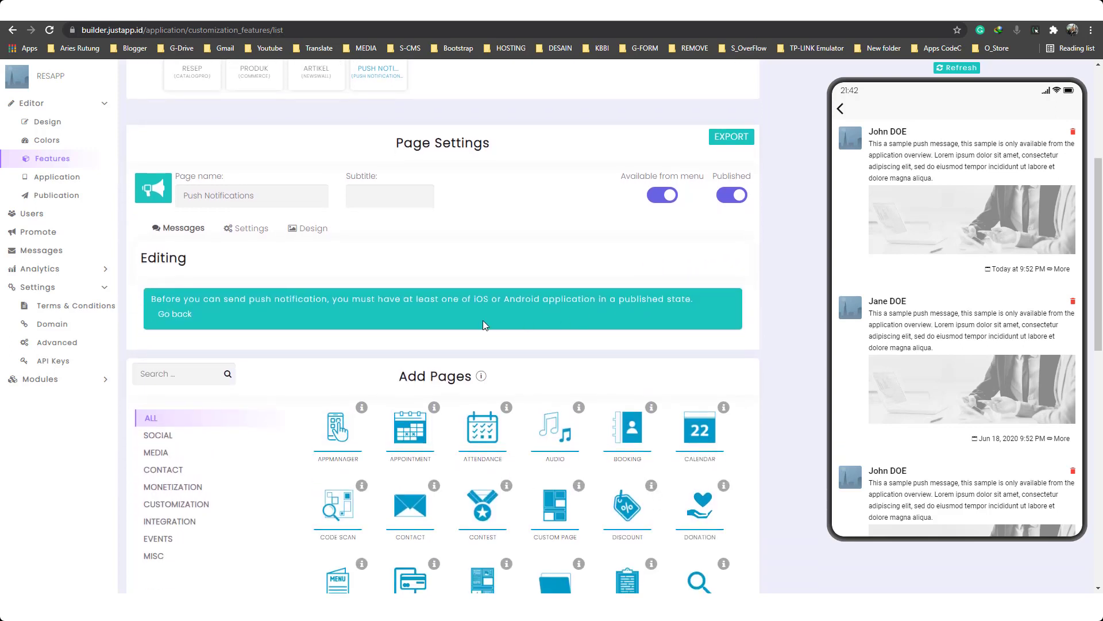
left_click_drag(150, 298, 202, 315)
left_click(278, 315)
scroll(447, 312, "up", 4)
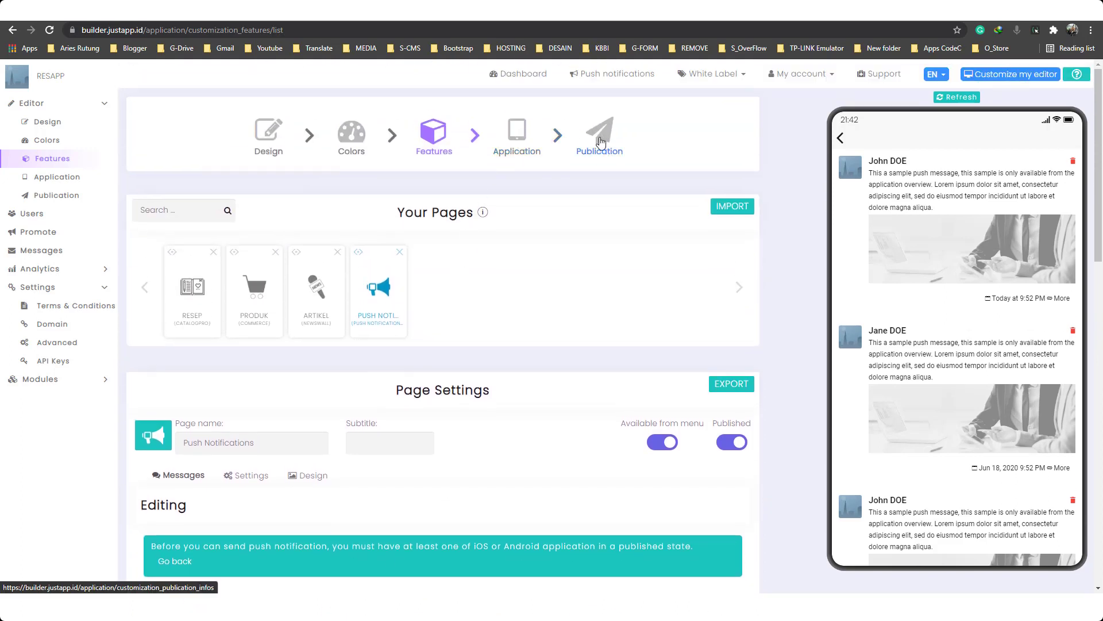
scroll(356, 344, "down", 3)
scroll(484, 279, "up", 3)
scroll(320, 327, "down", 3)
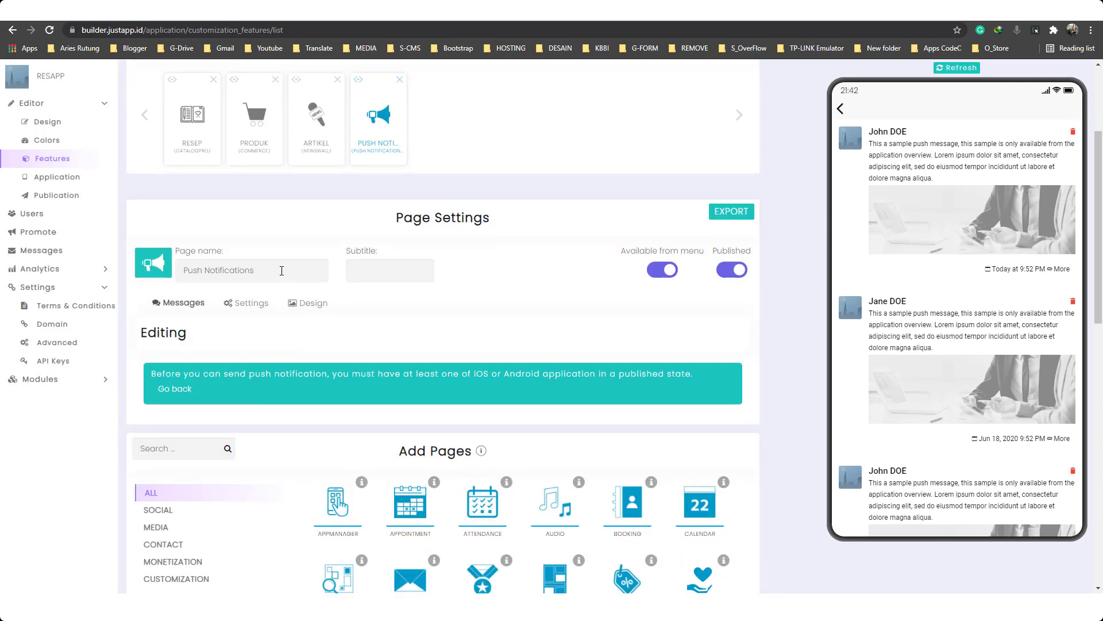
Rename the Push Notifications page to 'Info'.
left_click_drag(282, 270, 156, 286)
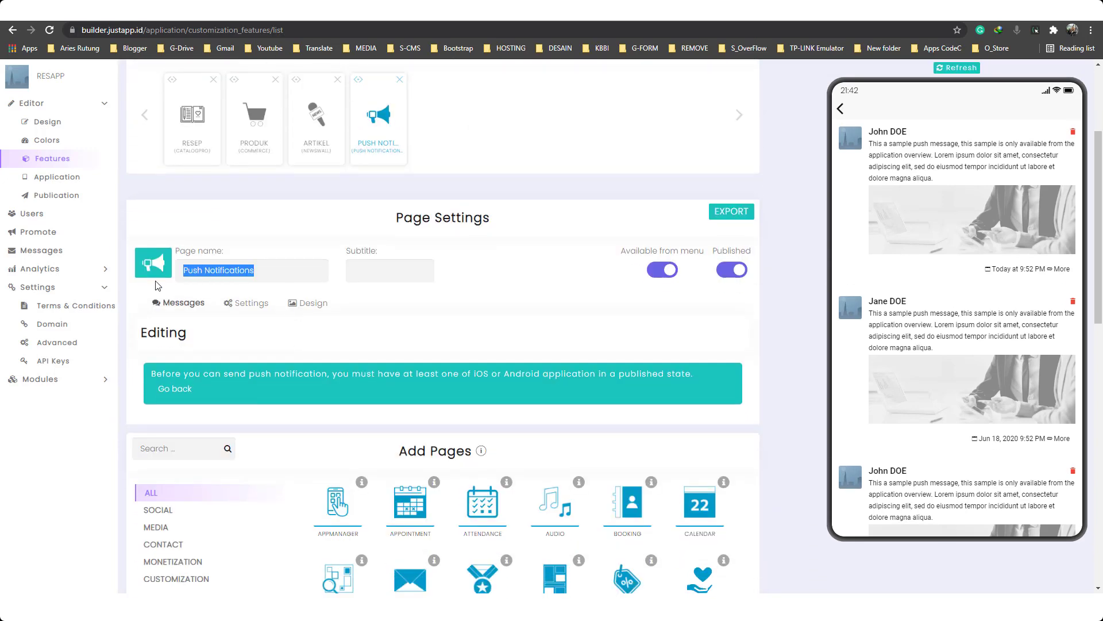
type("Info")
key("Return")
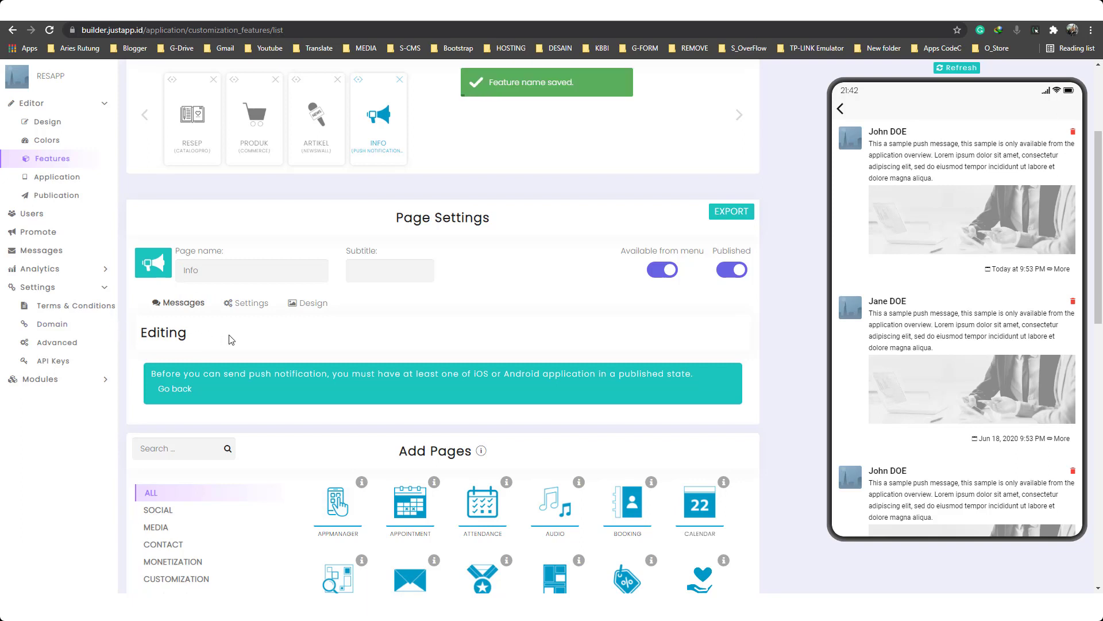
Switch the Info page's Design from List to Card in its settings.
left_click(251, 307)
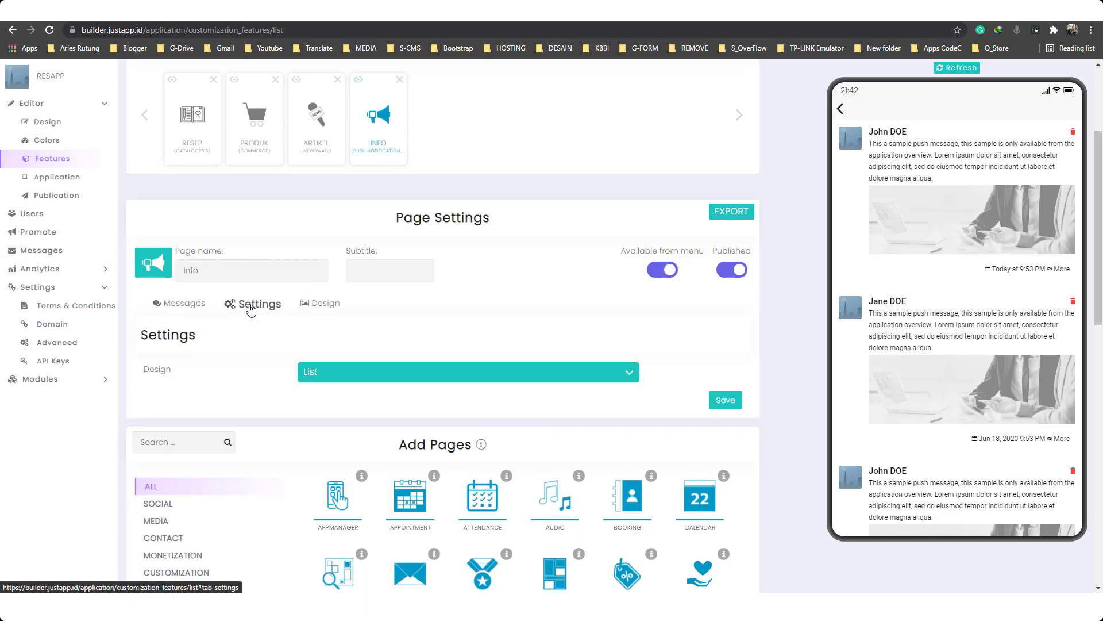
scroll(251, 307, "down", 1)
left_click(330, 315)
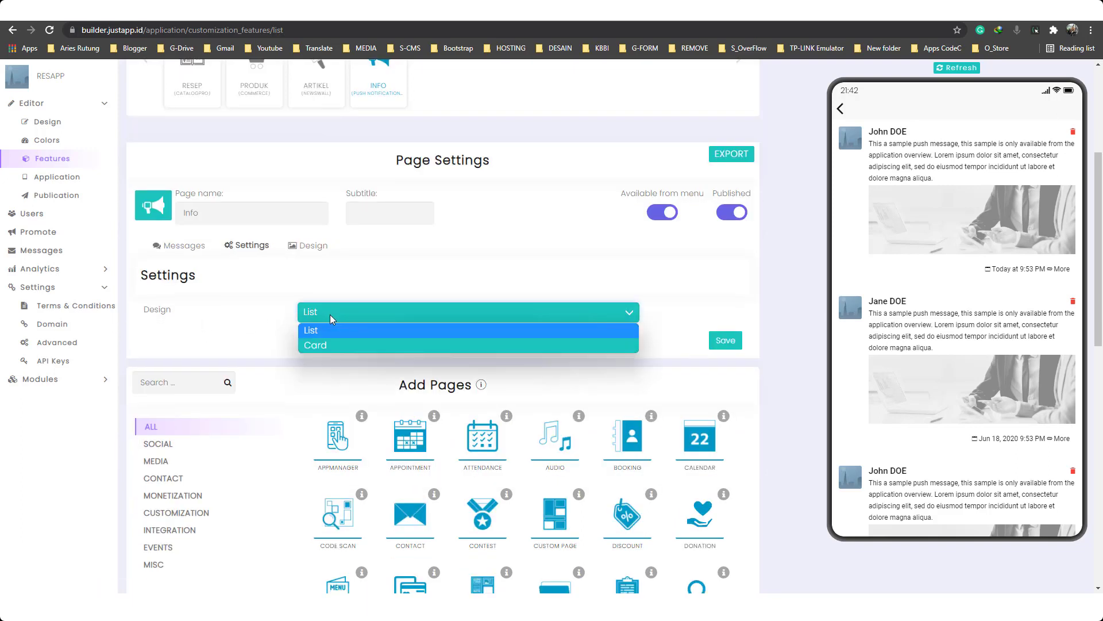
left_click(317, 346)
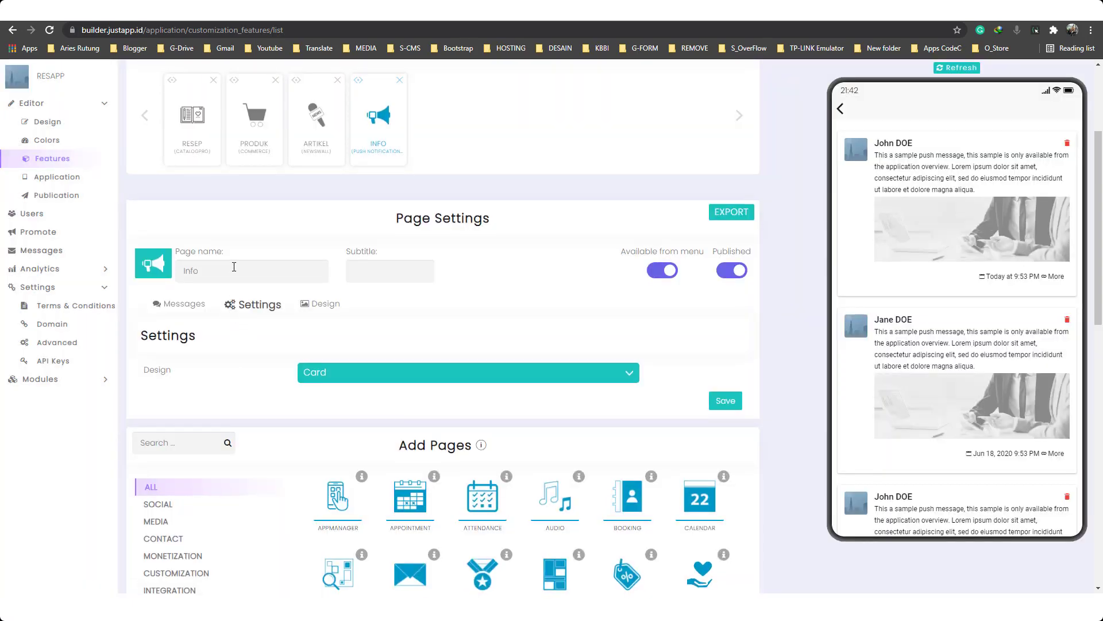
scroll(374, 217, "up", 1)
scroll(409, 255, "down", 4)
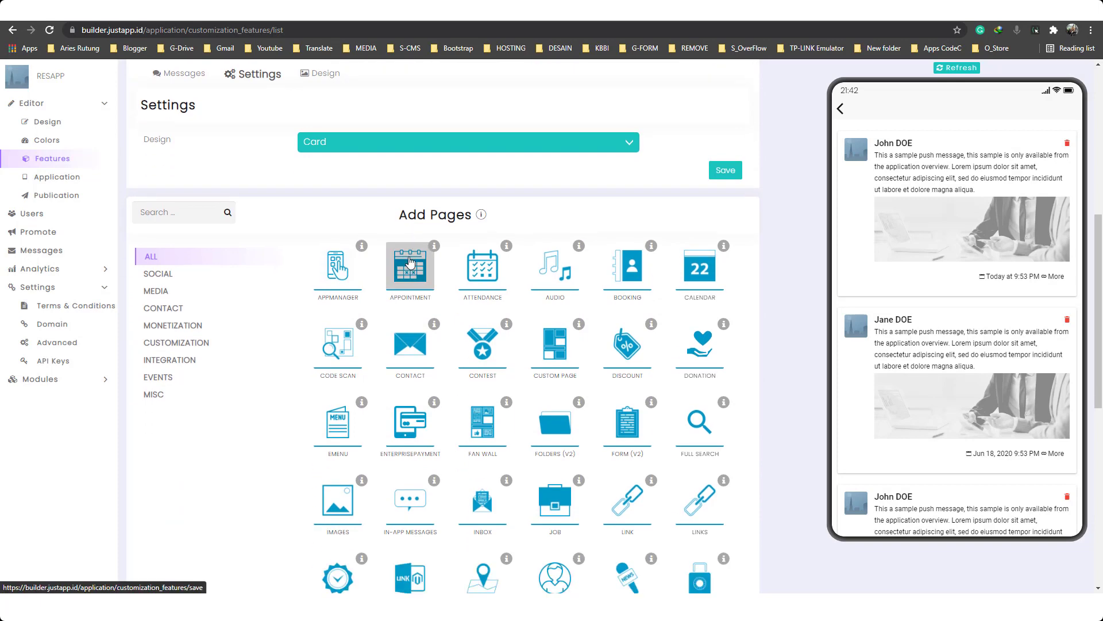
Add the My Account page to RESAPP from the Add Pages grid.
scroll(451, 229, "down", 3)
scroll(580, 409, "down", 2)
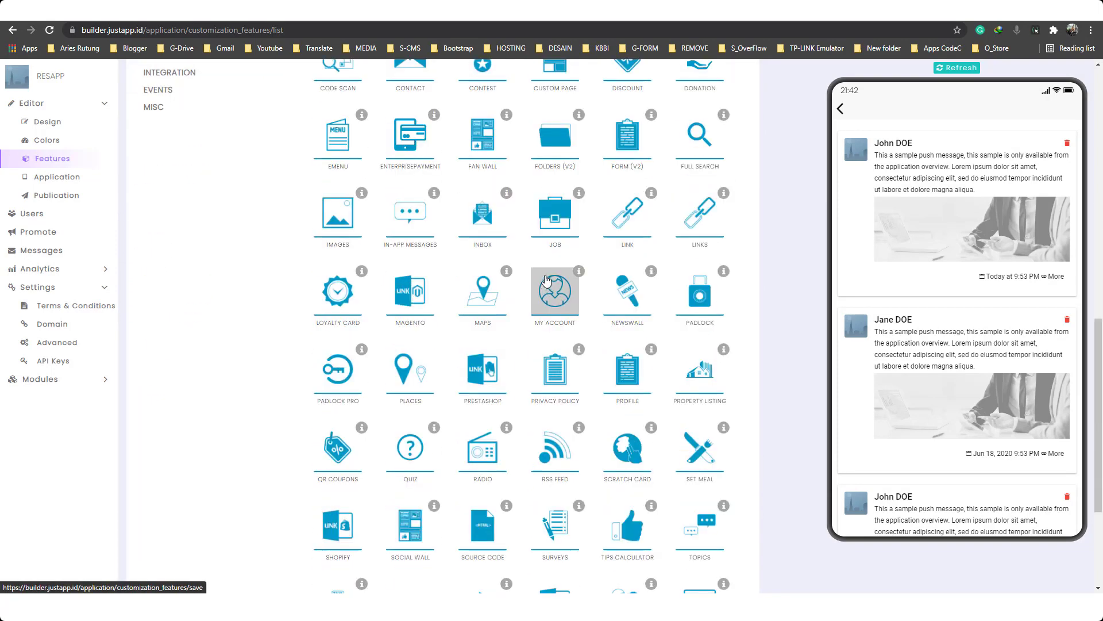
left_click(548, 299)
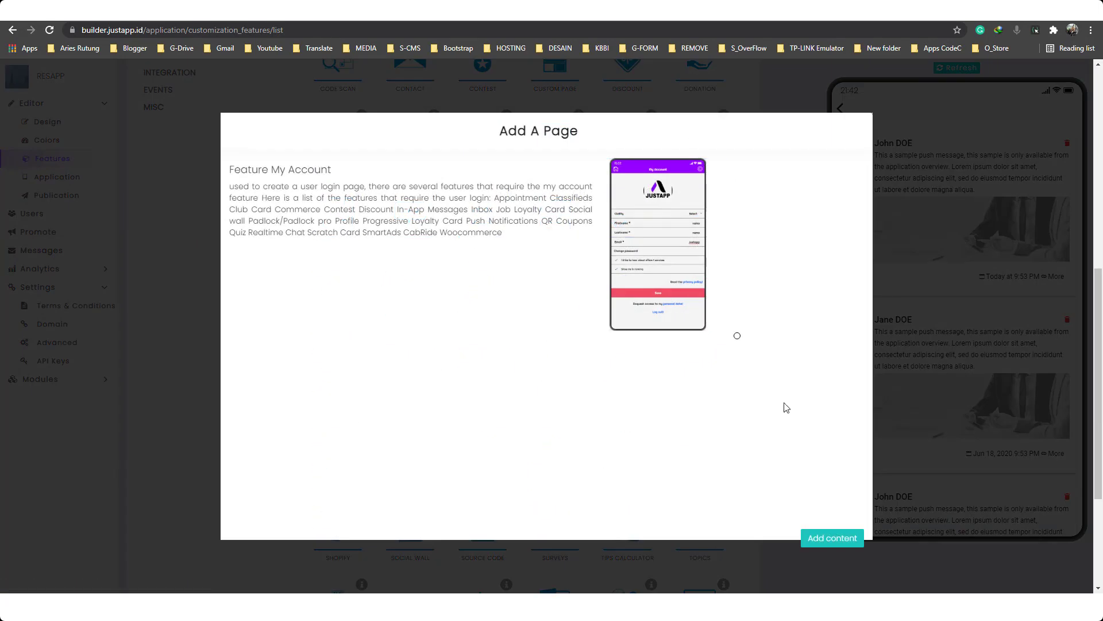
left_click(831, 540)
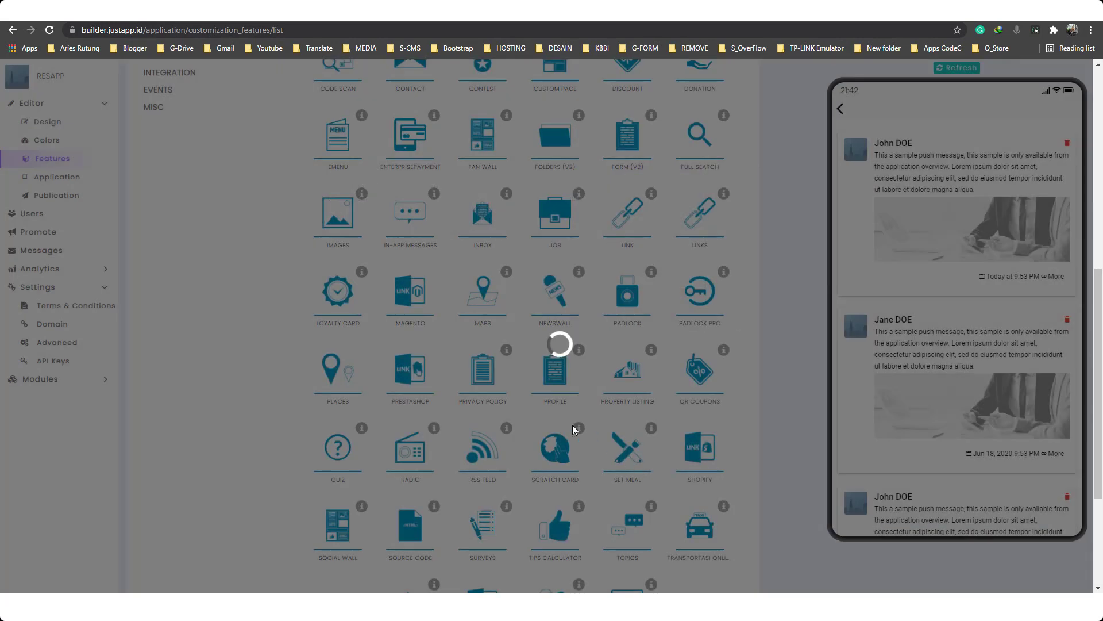
Bring up the Design choices in the My account page's Settings.
scroll(246, 322, "up", 1)
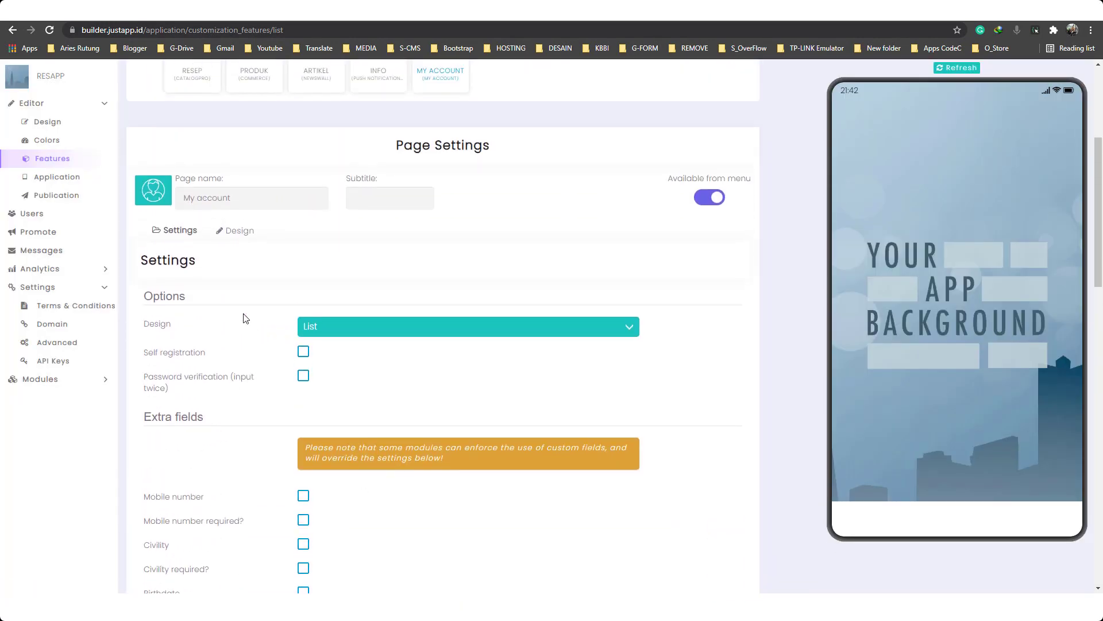
left_click_drag(141, 263, 204, 270)
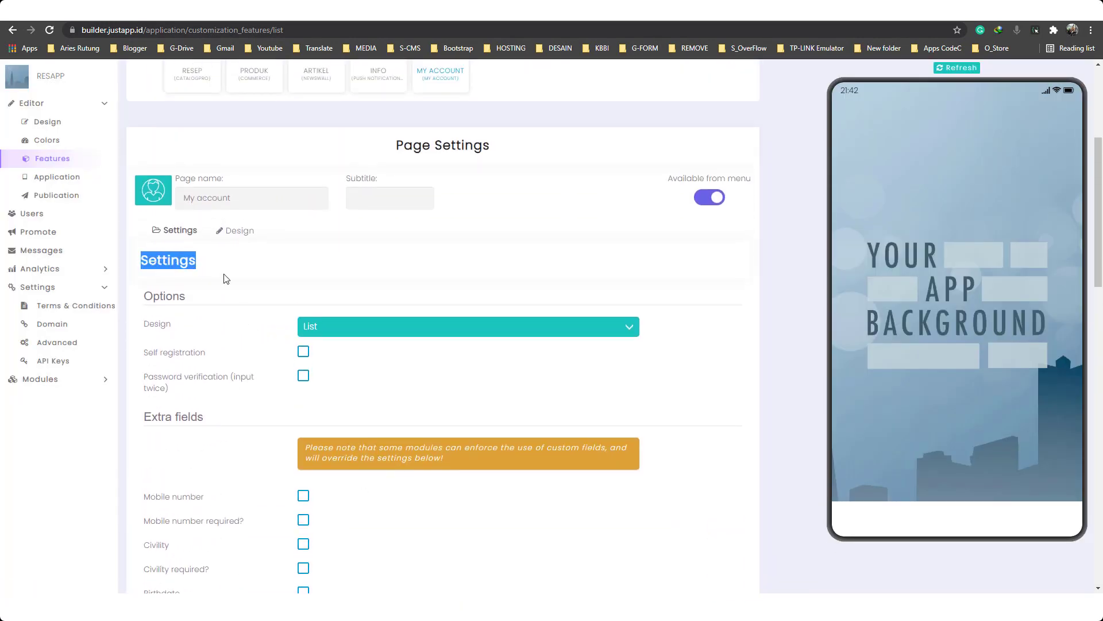
left_click(226, 279)
scroll(218, 279, "down", 1)
left_click(316, 274)
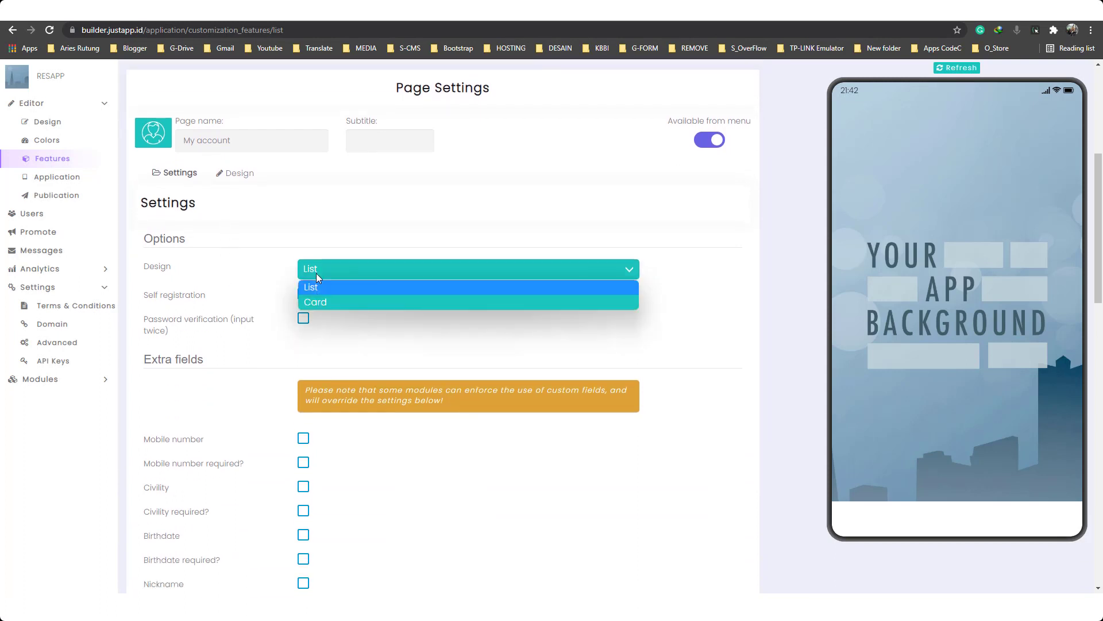
Set My account to the Card design and enable self registration.
left_click(316, 301)
scroll(293, 293, "down", 1)
left_click_drag(143, 239, 303, 242)
left_click(303, 237)
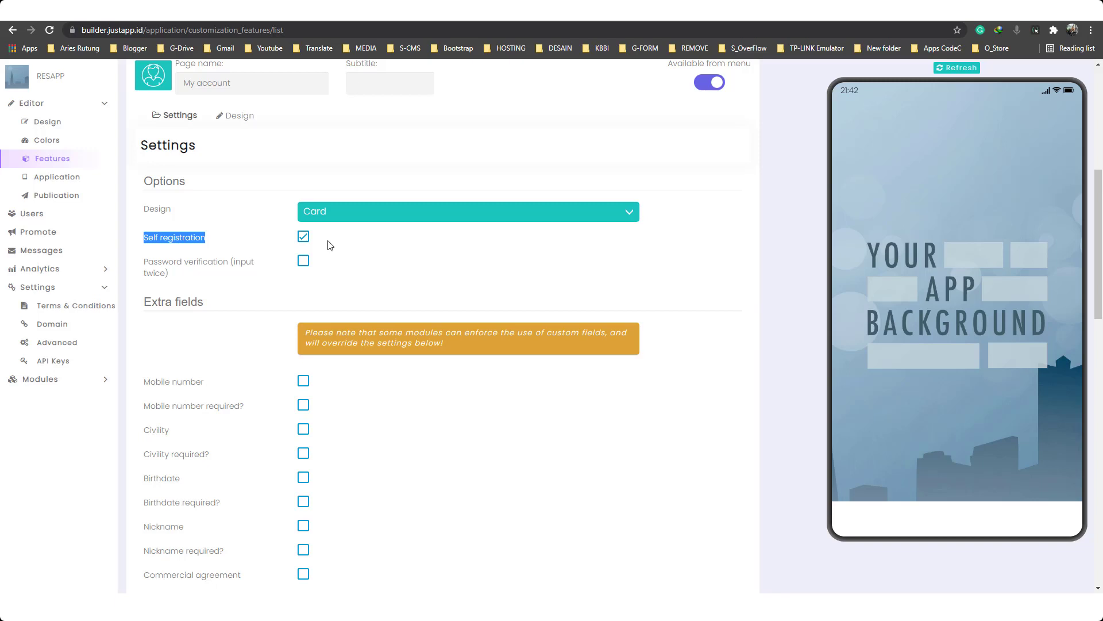
left_click_drag(144, 260, 177, 275)
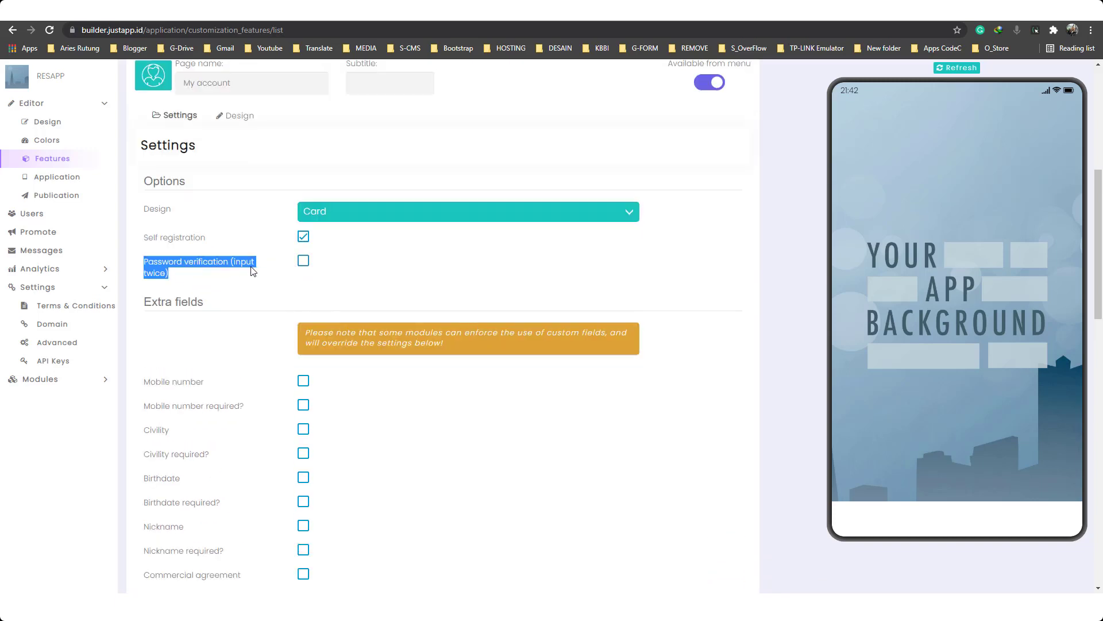
Review the optional profile fields and enable the commercial agreement on sign-up.
scroll(317, 262, "down", 1)
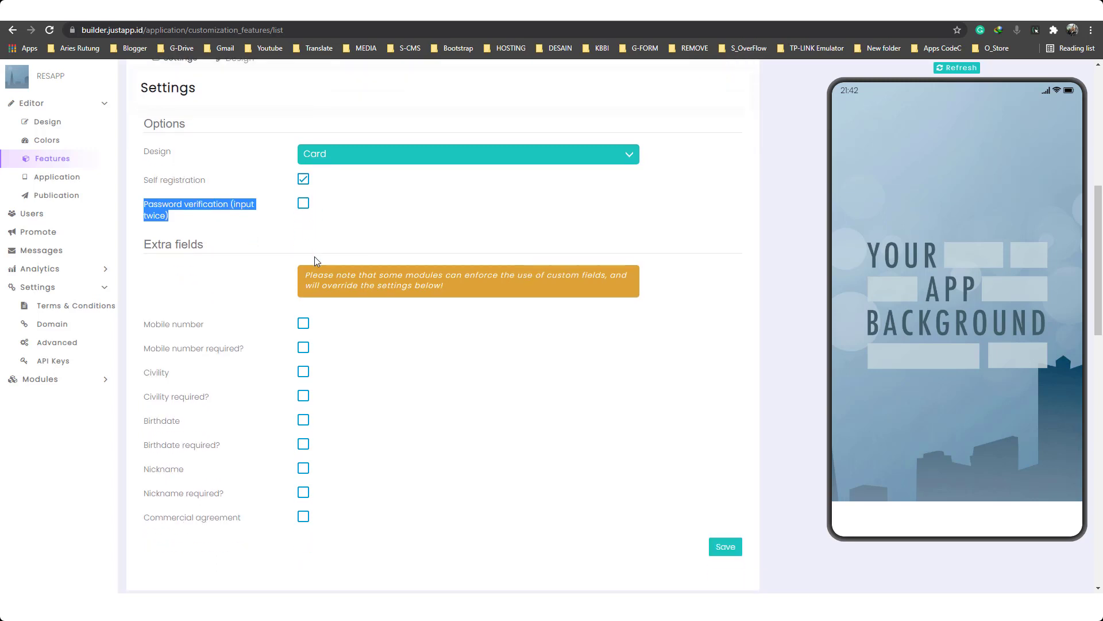
scroll(282, 212, "down", 1)
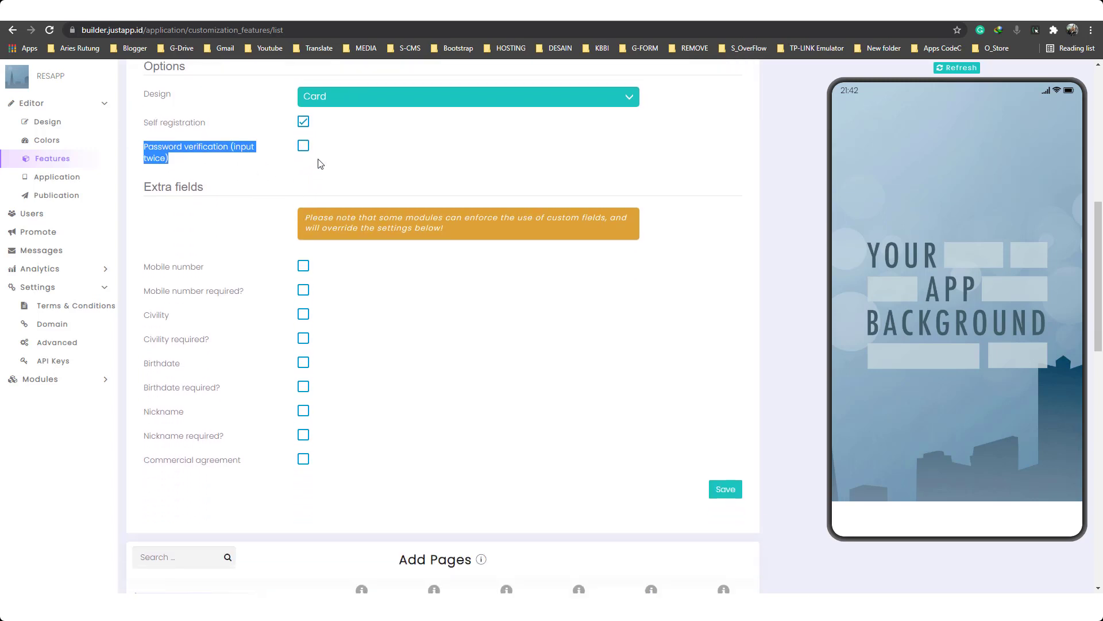
scroll(273, 184, "down", 2)
scroll(273, 187, "up", 2)
scroll(216, 223, "down", 1)
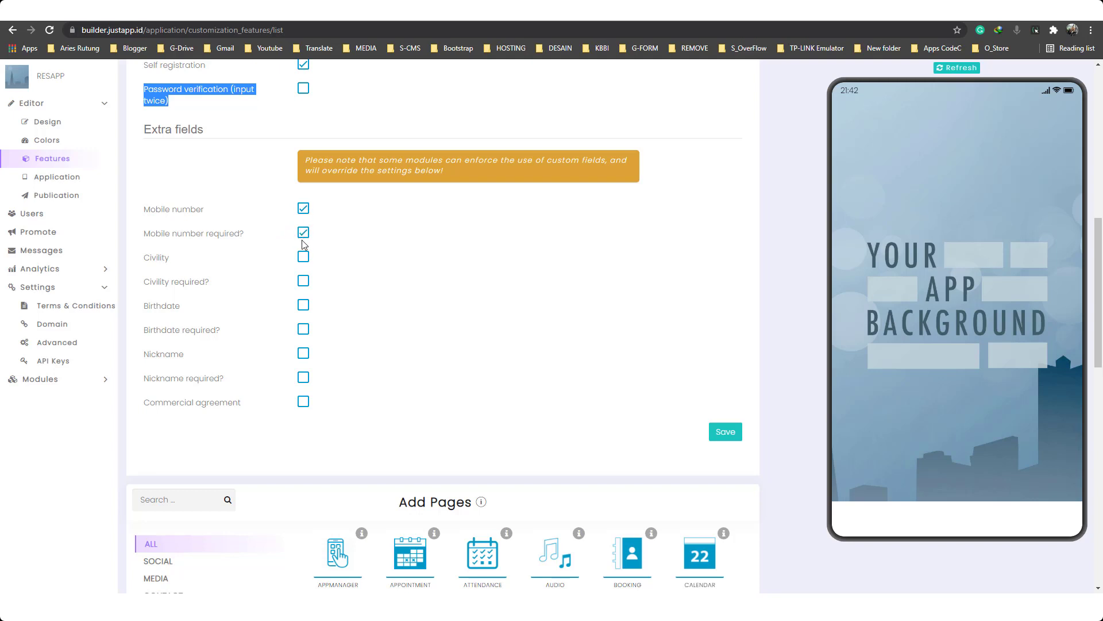
scroll(303, 244, "down", 1)
left_click_drag(148, 199, 340, 326)
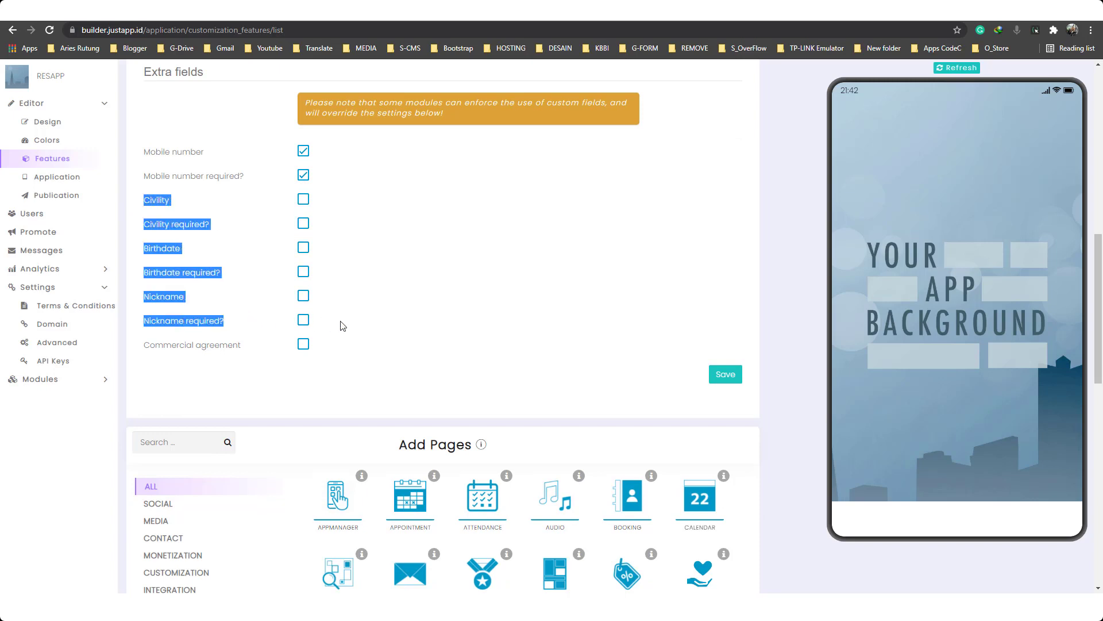
left_click(381, 319)
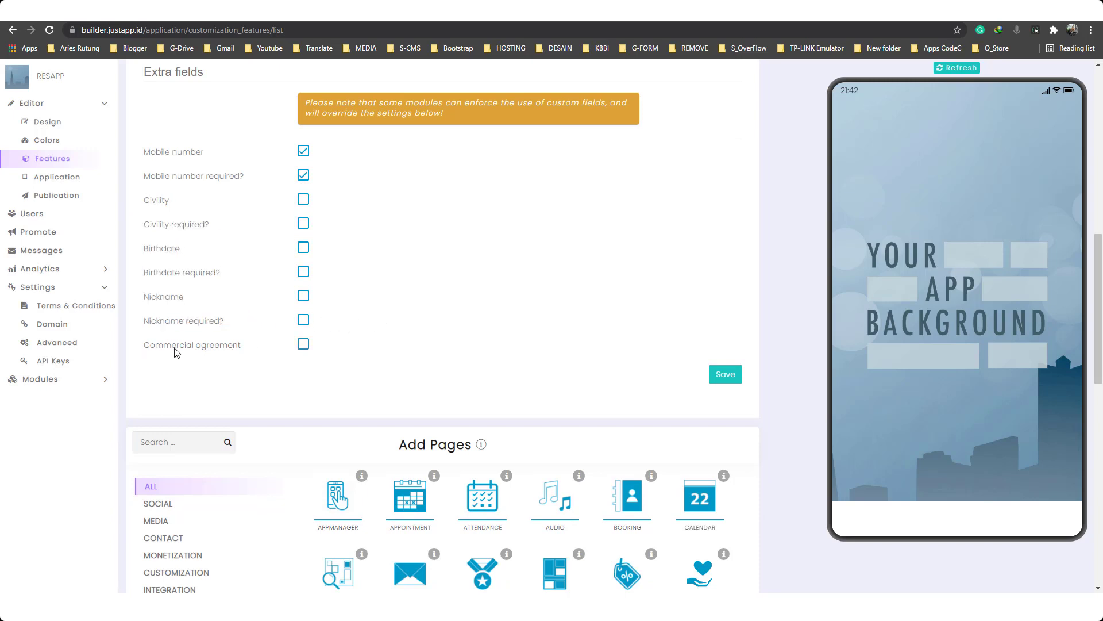
left_click(303, 344)
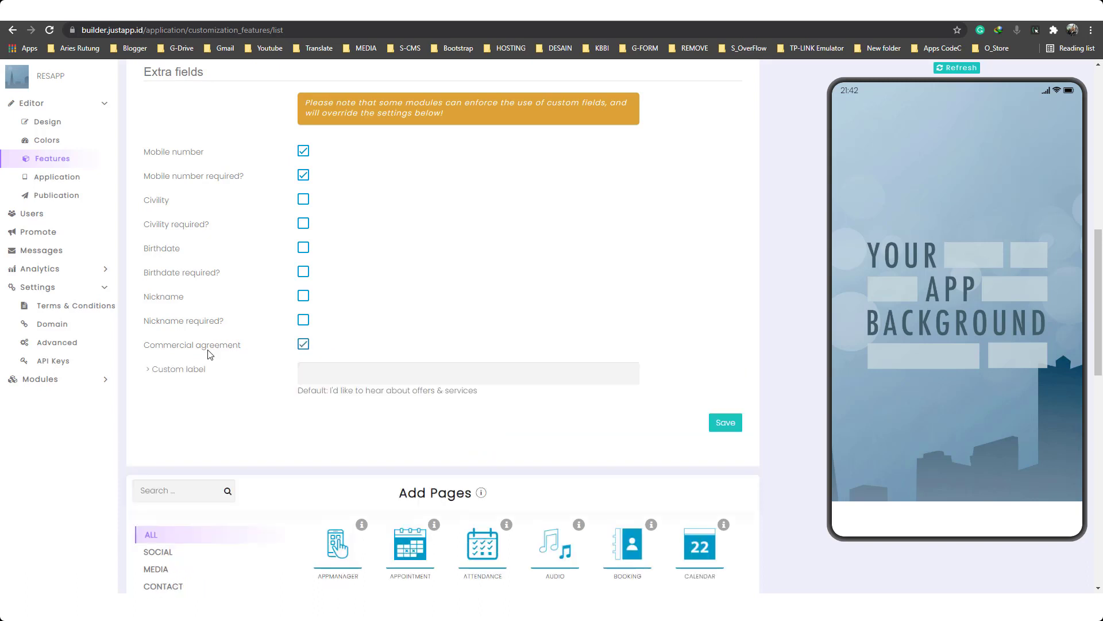
Label the agreement 'Dapatkan pemberitahuan terbaru dari kami.' and save the My account settings.
scroll(305, 347, "down", 2)
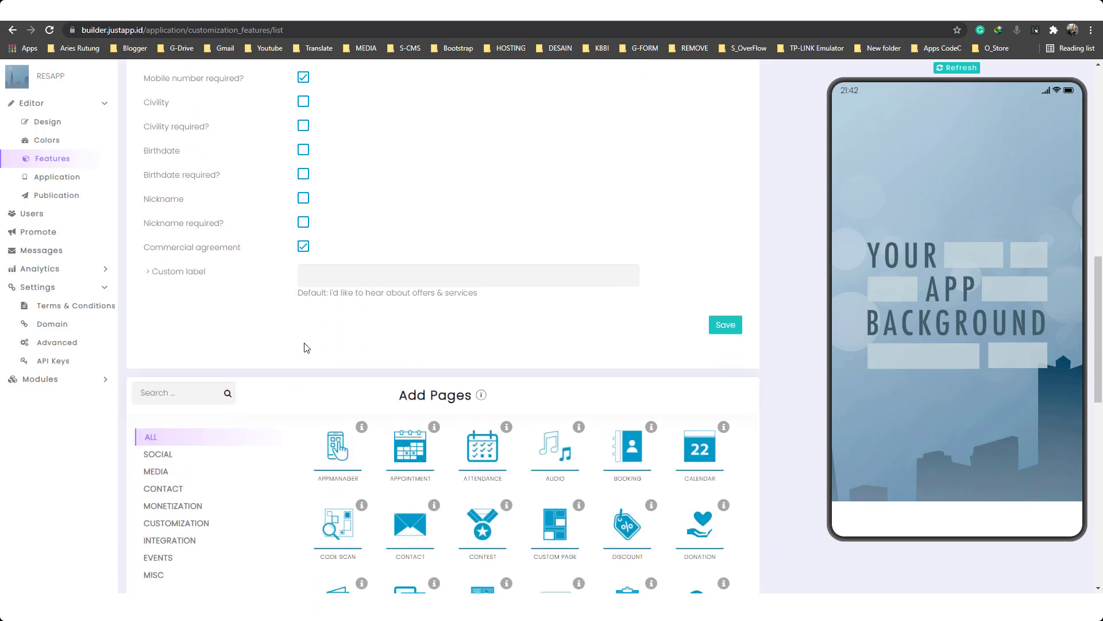
left_click(309, 254)
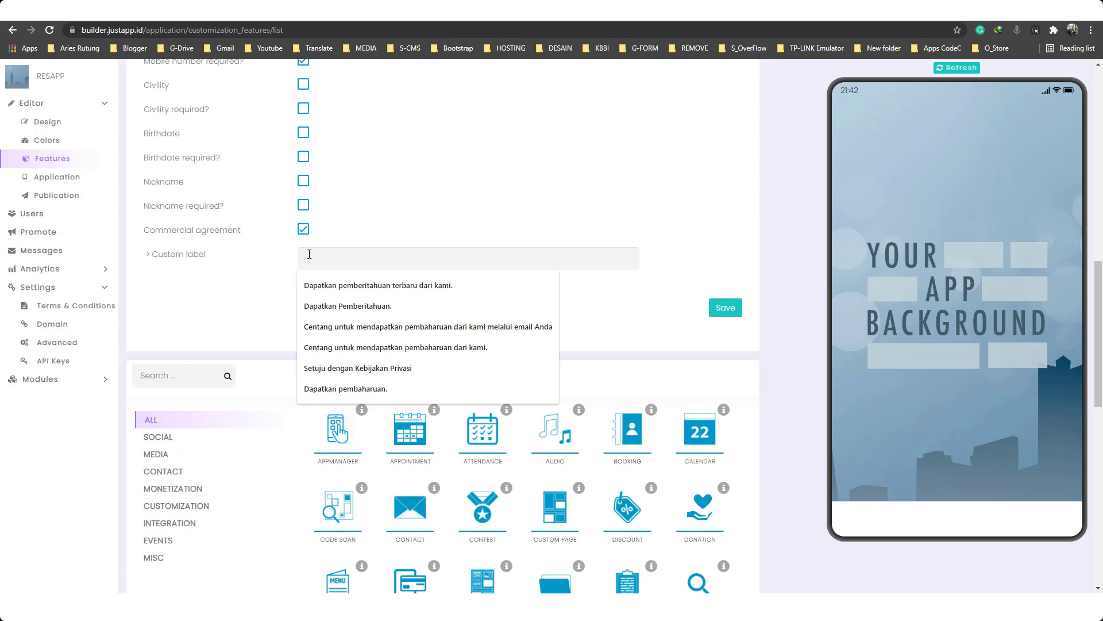
left_click(331, 286)
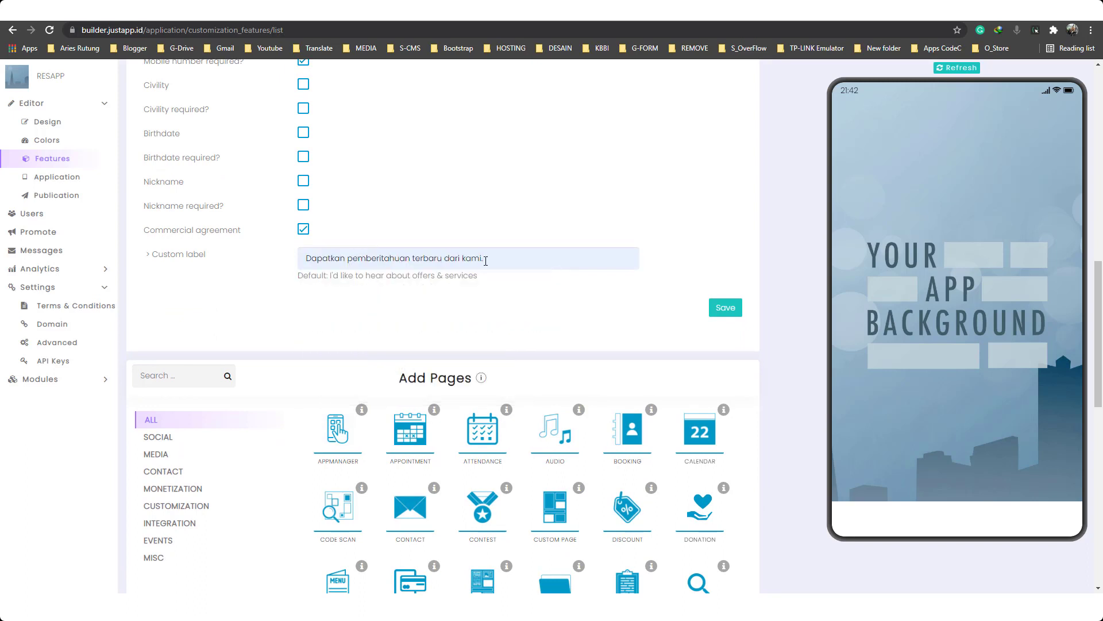
left_click_drag(492, 260, 305, 259)
left_click(489, 259)
left_click(481, 295)
scroll(454, 270, "up", 4)
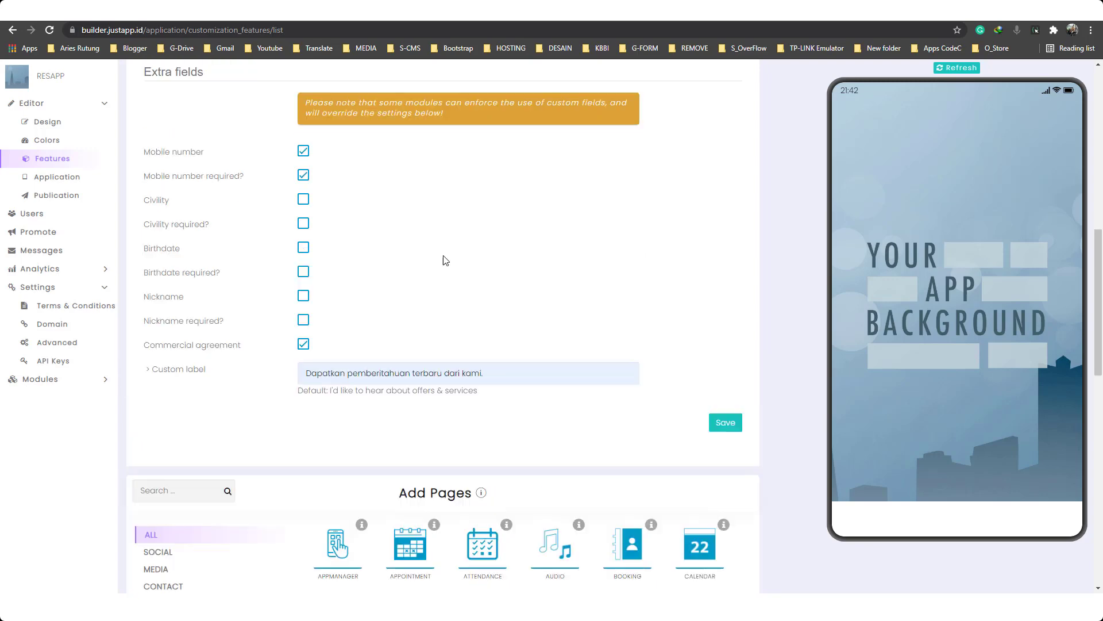
left_click(726, 537)
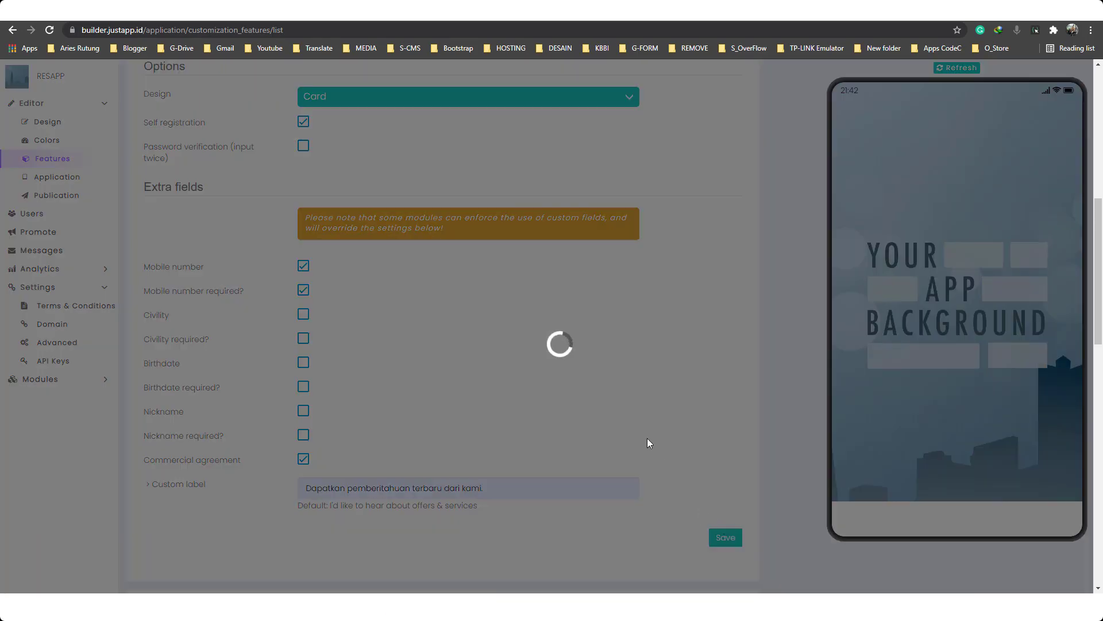